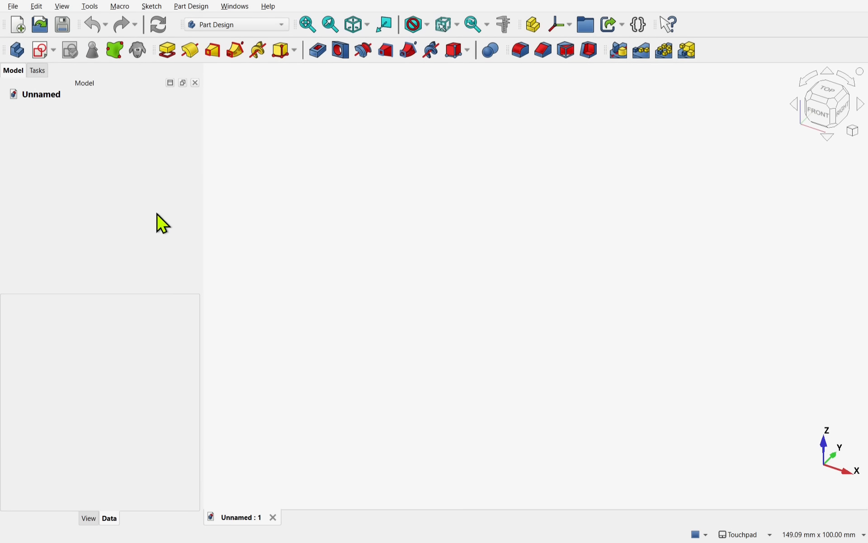
# - Create a new body and start a sketch on its XY plane
pyautogui.click(18, 55)
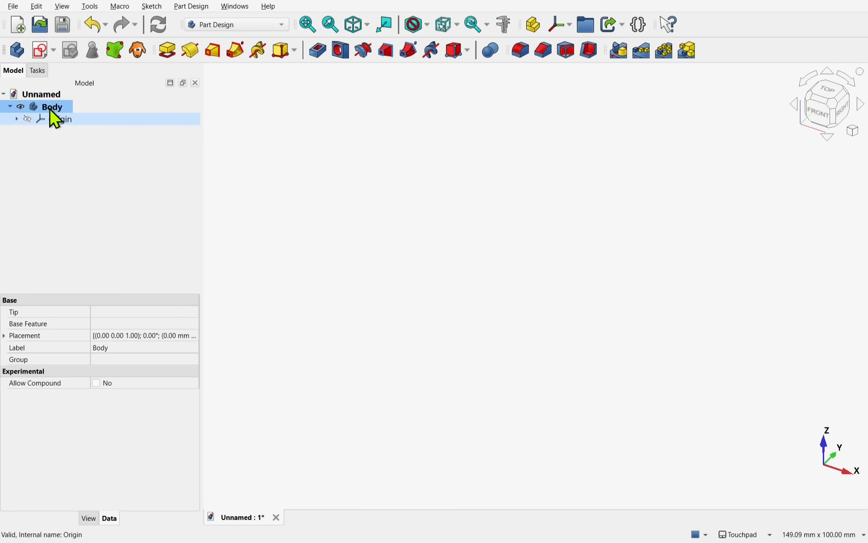
pyautogui.click(42, 58)
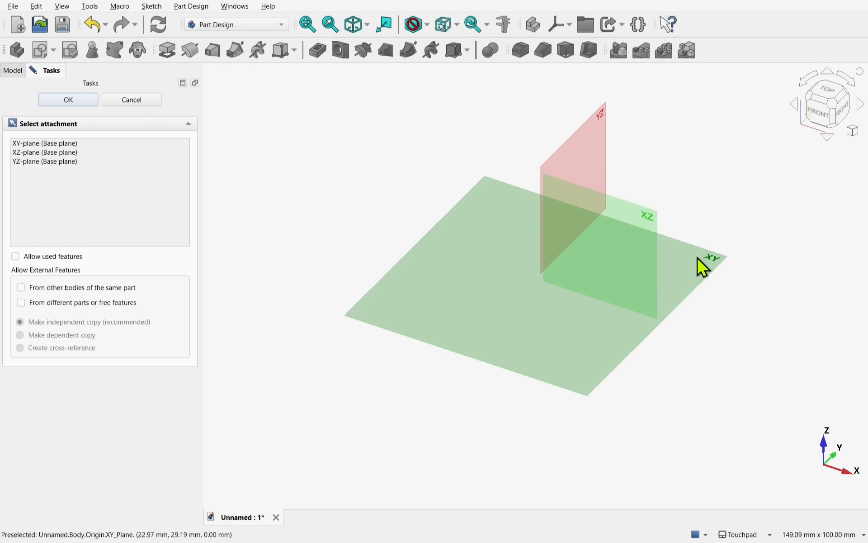
pyautogui.click(701, 267)
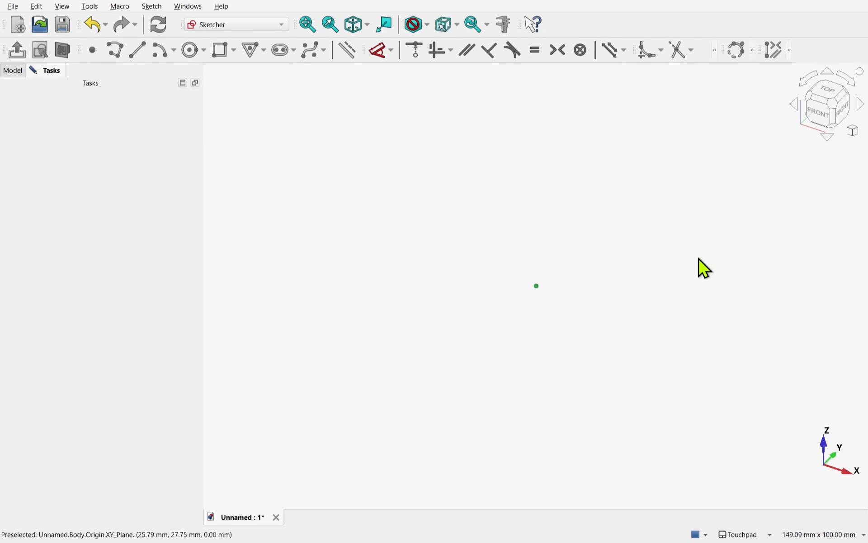
# - Draw two concentric circles centred on the origin, 50 mm and 25 mm in diameter, and close the sketch
pyautogui.click(194, 51)
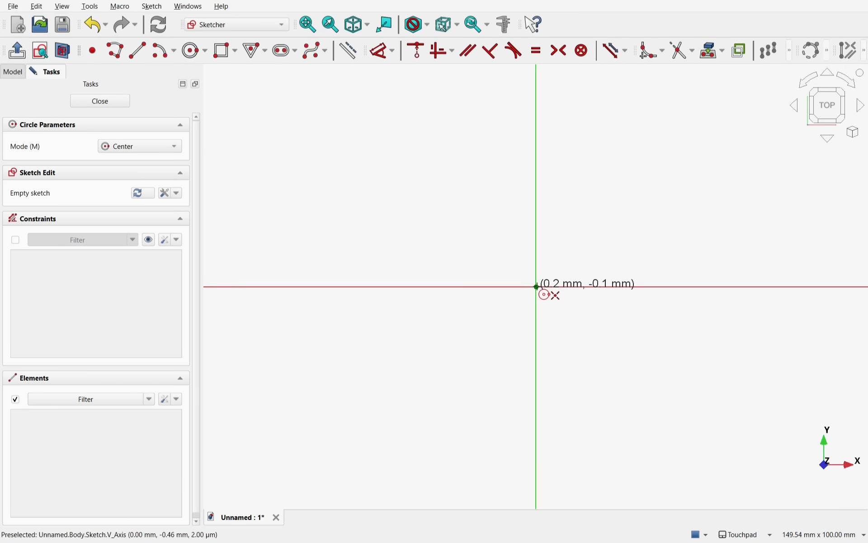
pyautogui.click(537, 287)
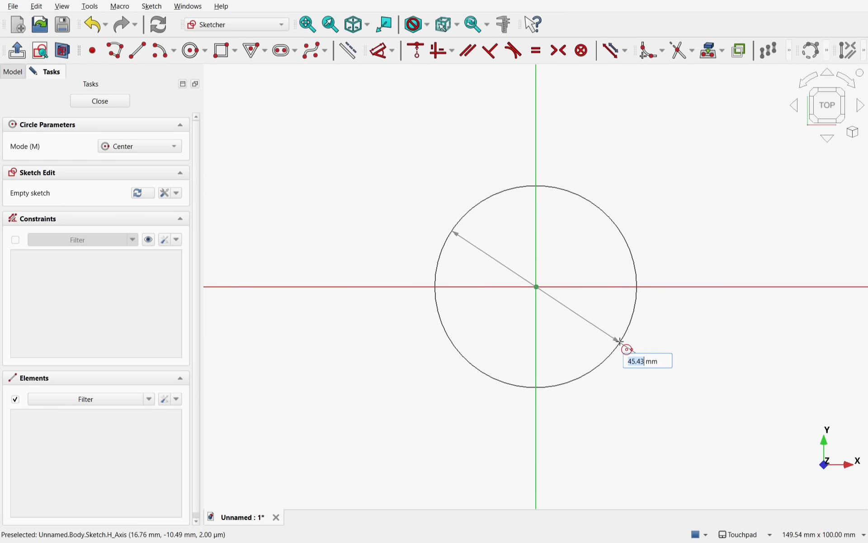
pyautogui.write('50')
pyautogui.press('Return')
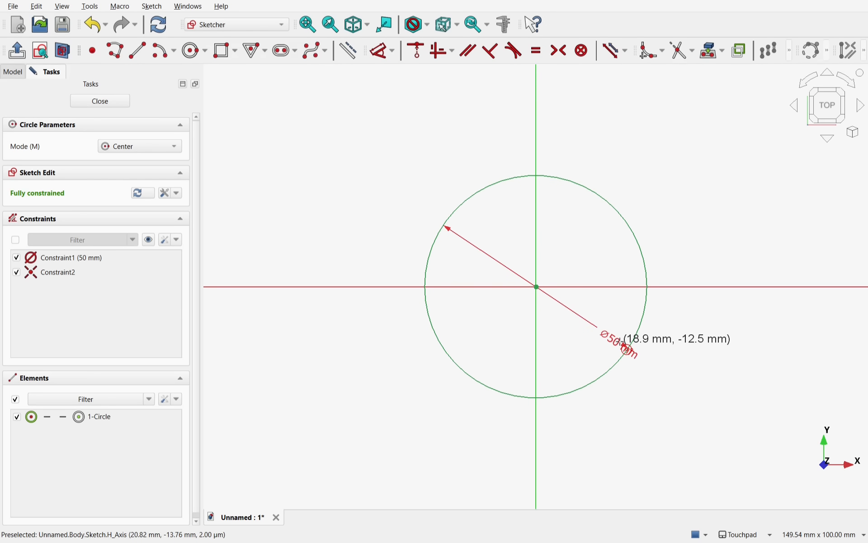
pyautogui.click(537, 286)
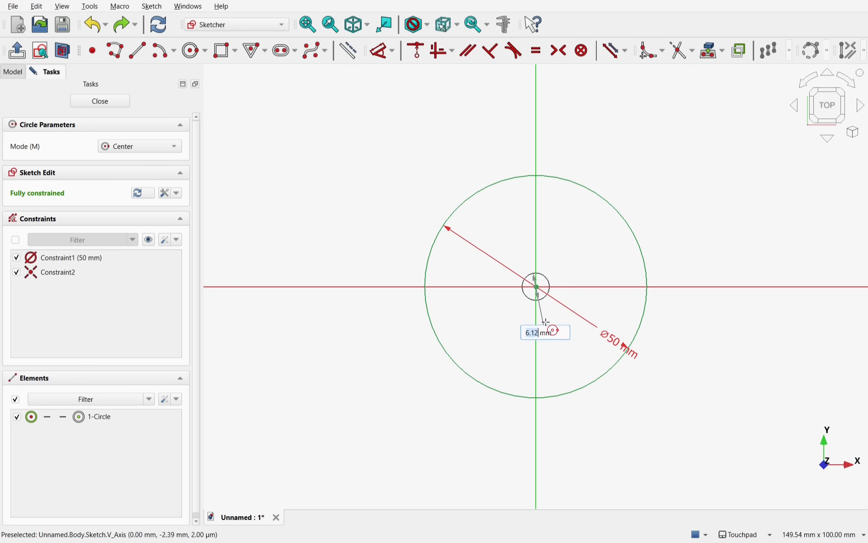
pyautogui.write('25')
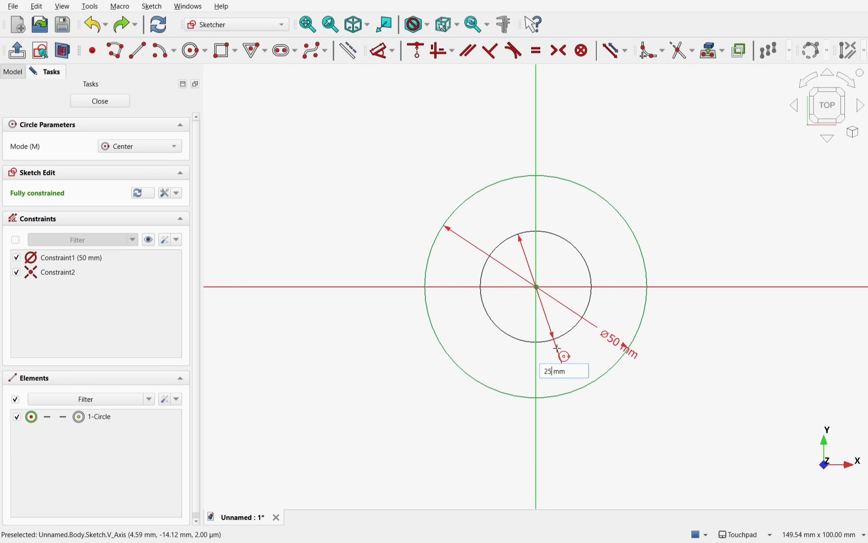
pyautogui.press('Return')
pyautogui.click(99, 101)
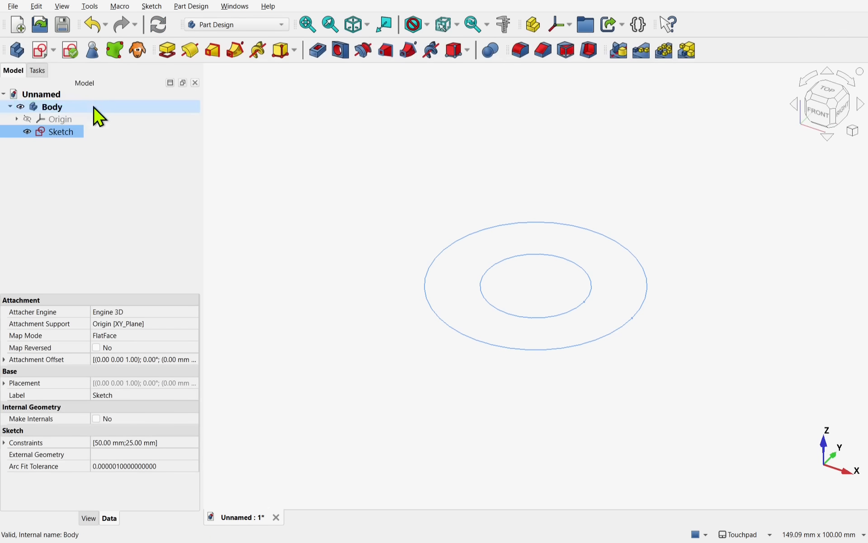
# - Pad the ring sketch 10 mm and rename its body BearingBody
pyautogui.click(169, 51)
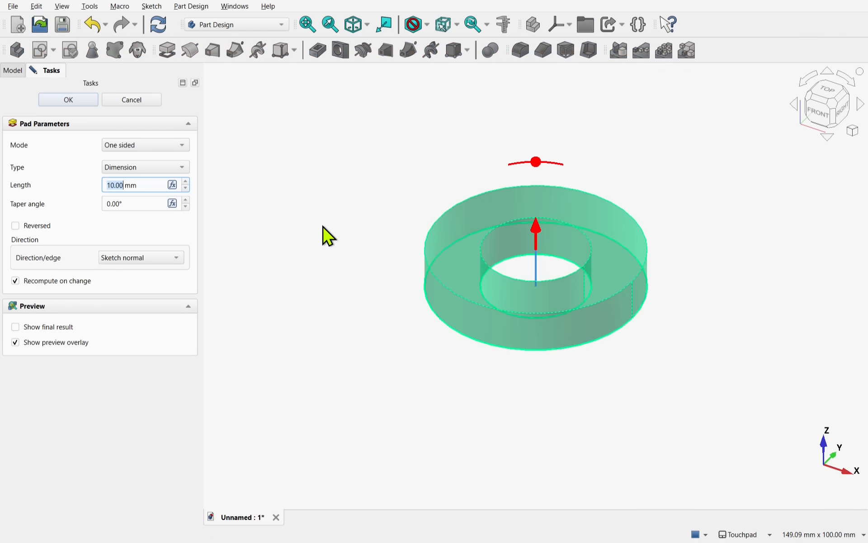
pyautogui.click(68, 101)
pyautogui.click(66, 108)
pyautogui.rightClick(65, 108)
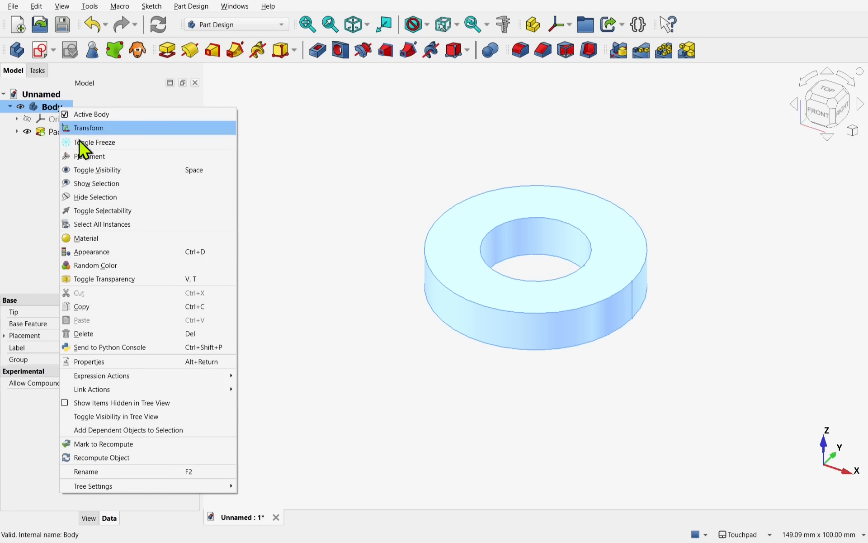
pyautogui.click(128, 470)
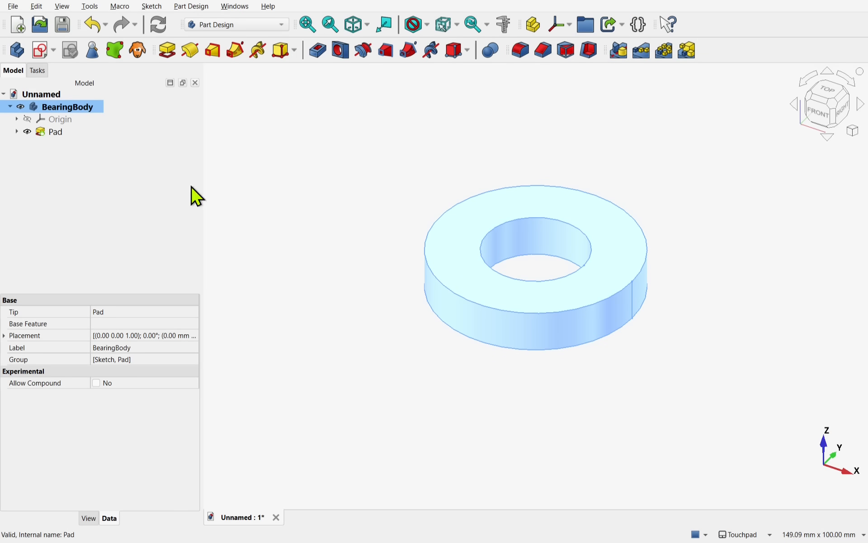
# - Hide BearingBody, create a second body and rename it WasherBody
pyautogui.click(21, 107)
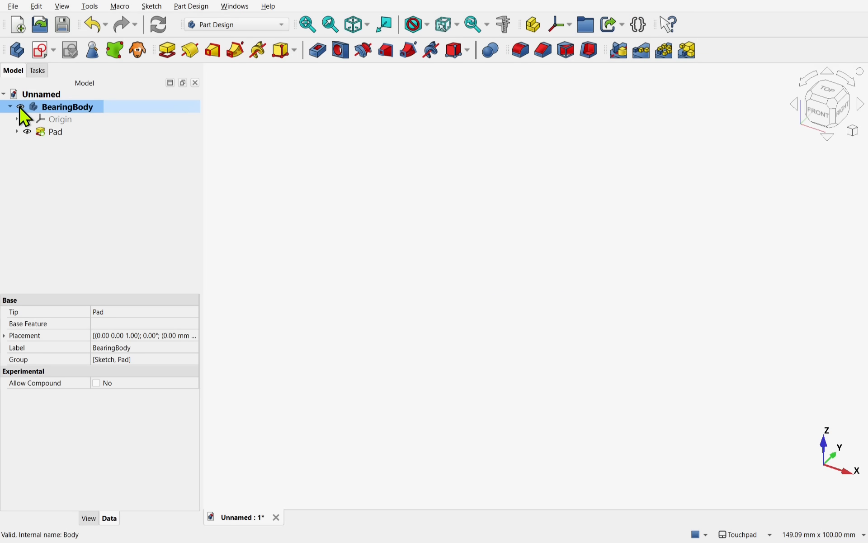
pyautogui.click(16, 51)
pyautogui.rightClick(49, 119)
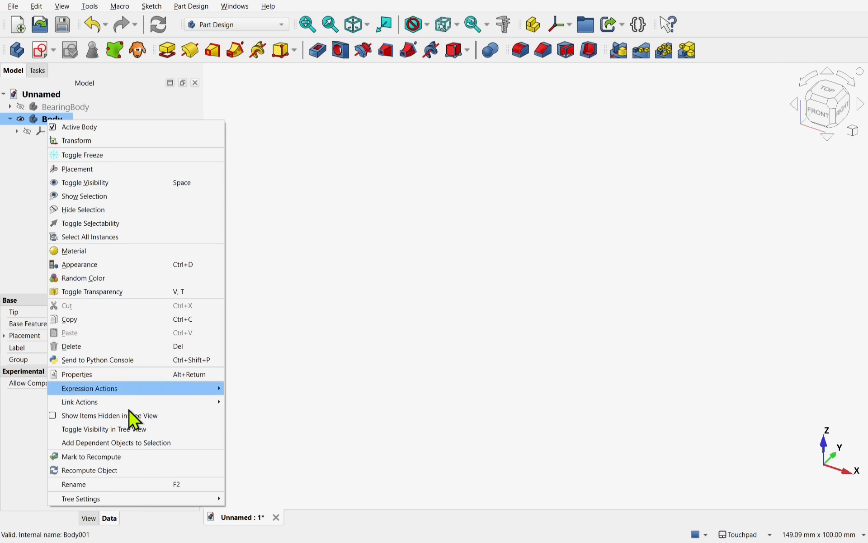
pyautogui.click(108, 483)
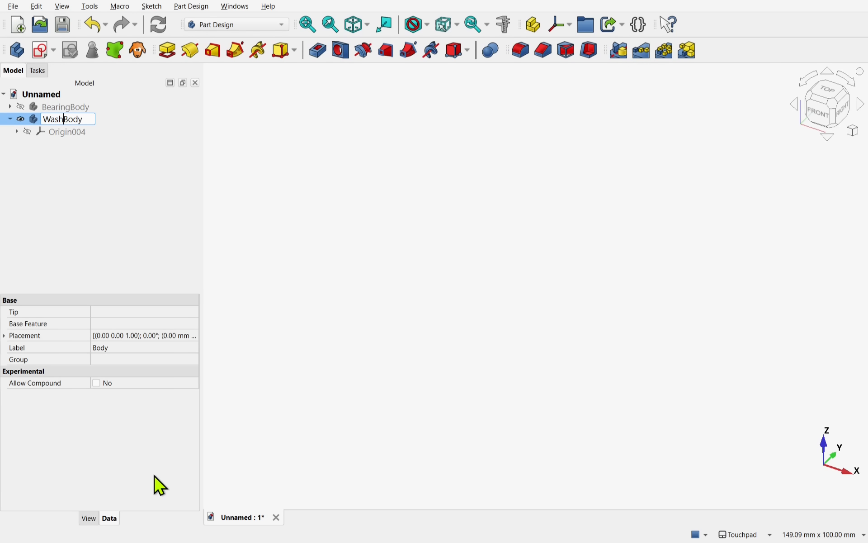
pyautogui.write('Washer')
pyautogui.press('Return')
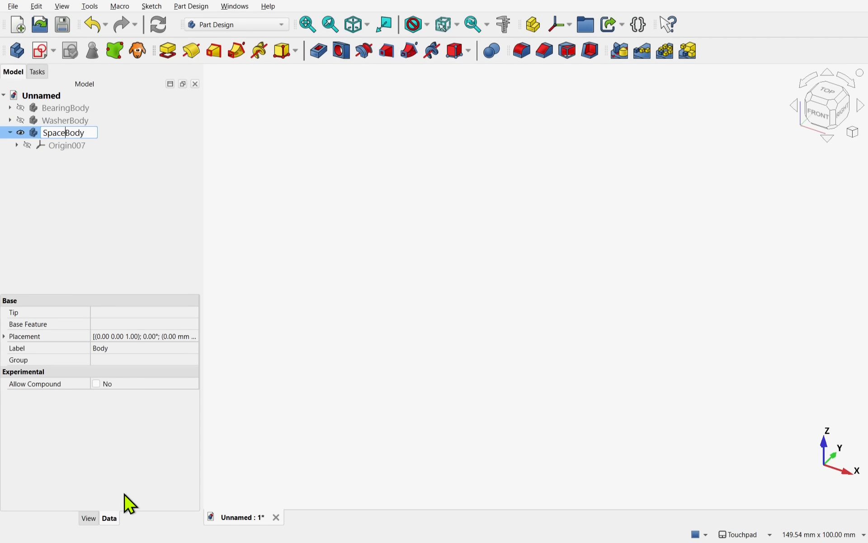
# - Rename the third body SpacerBody, and hide and collapse it in the model tree
pyautogui.press('Return')
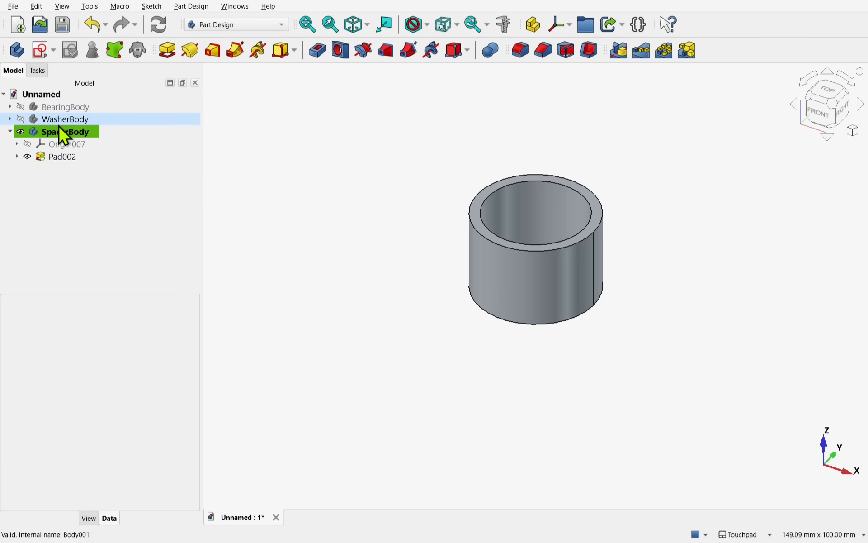
pyautogui.click(21, 132)
pyautogui.click(9, 131)
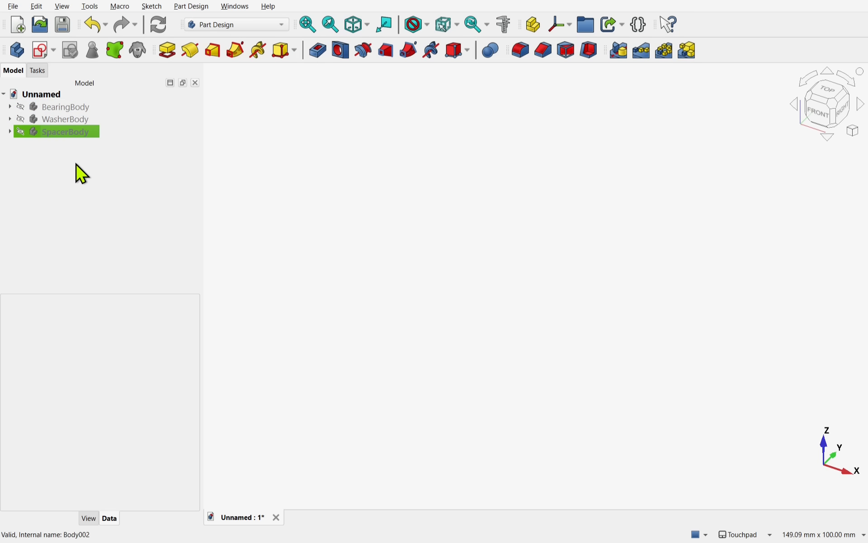
# - Create a fourth body for the axle and start a sketch on its XZ plane
pyautogui.click(18, 52)
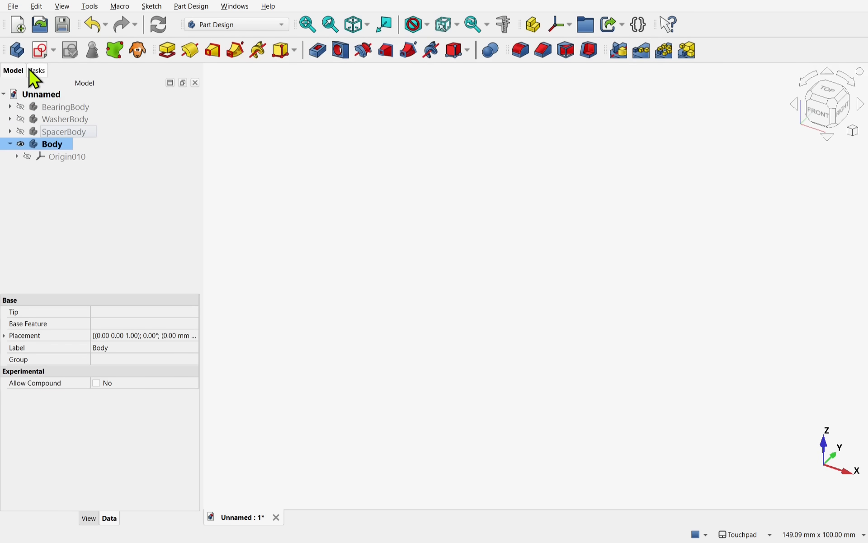
pyautogui.click(42, 53)
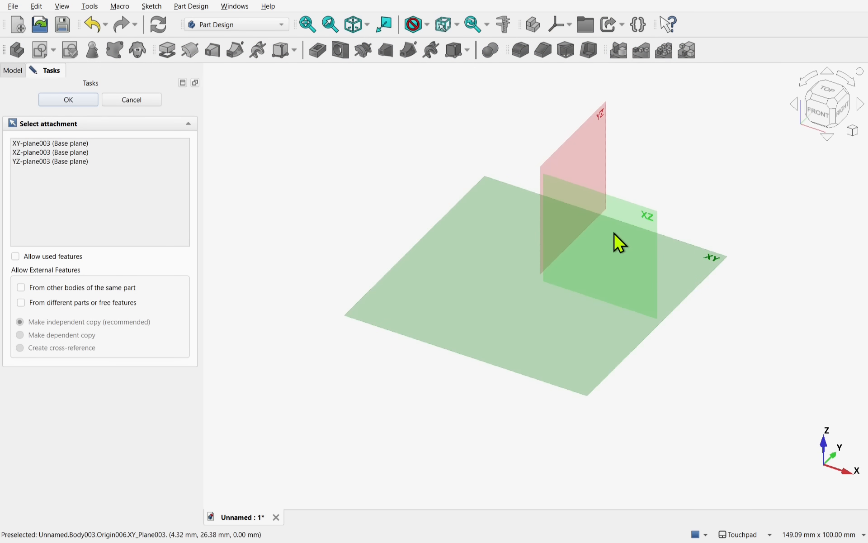
pyautogui.click(645, 225)
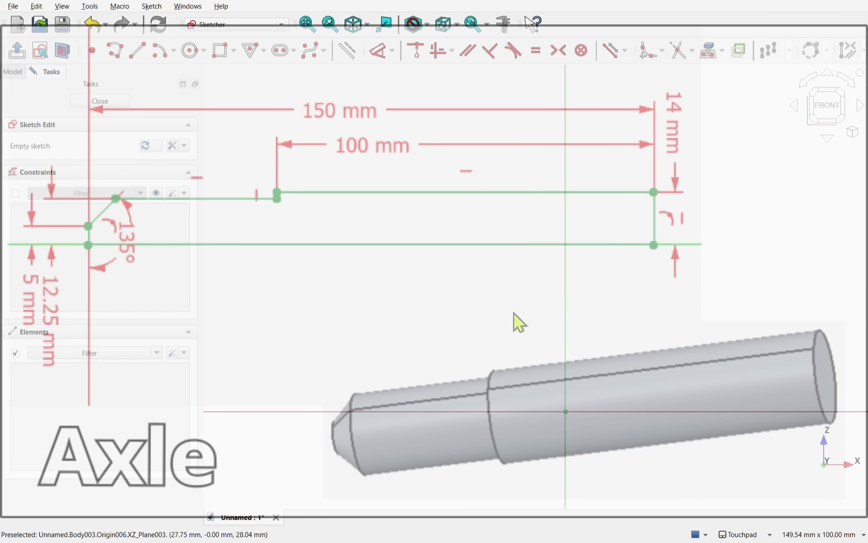
# - Start a polyline at the origin: about 9 mm left along the horizontal axis, a slanted chamfer edge, a vertical edge and a roughly 5 mm step left
pyautogui.click(115, 50)
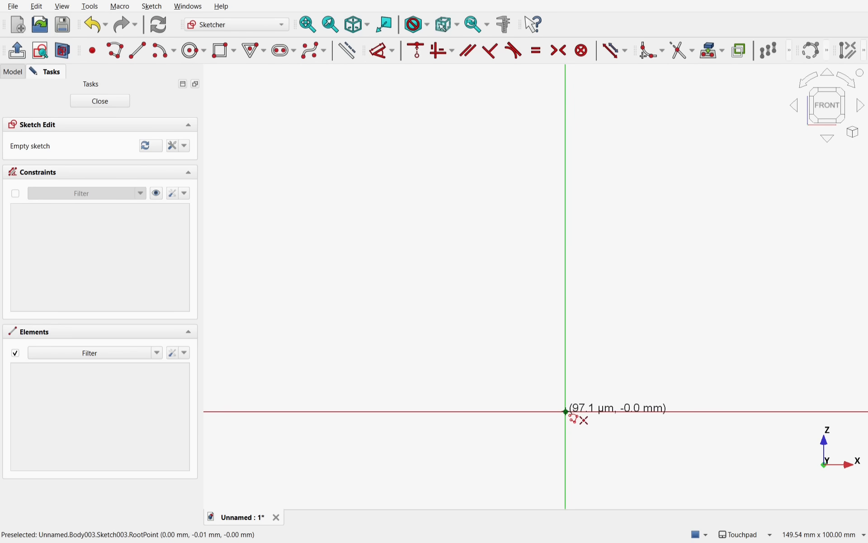
pyautogui.click(566, 412)
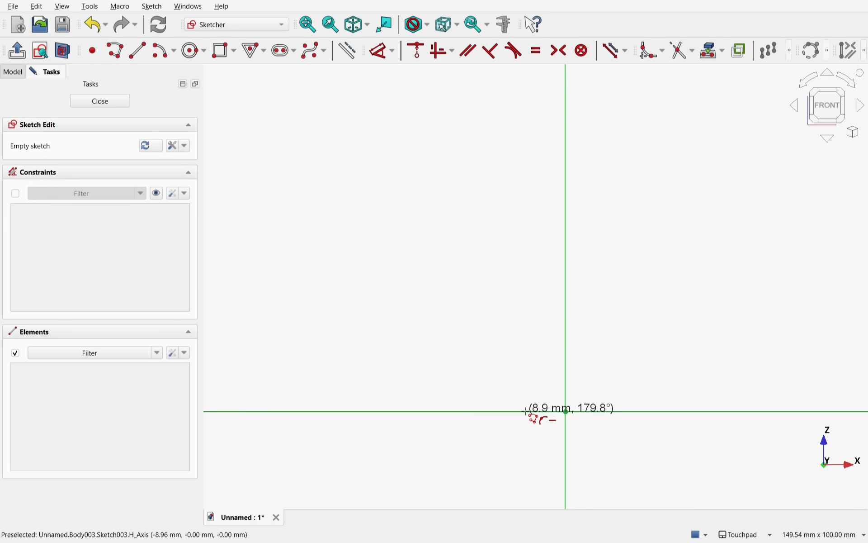
pyautogui.click(526, 413)
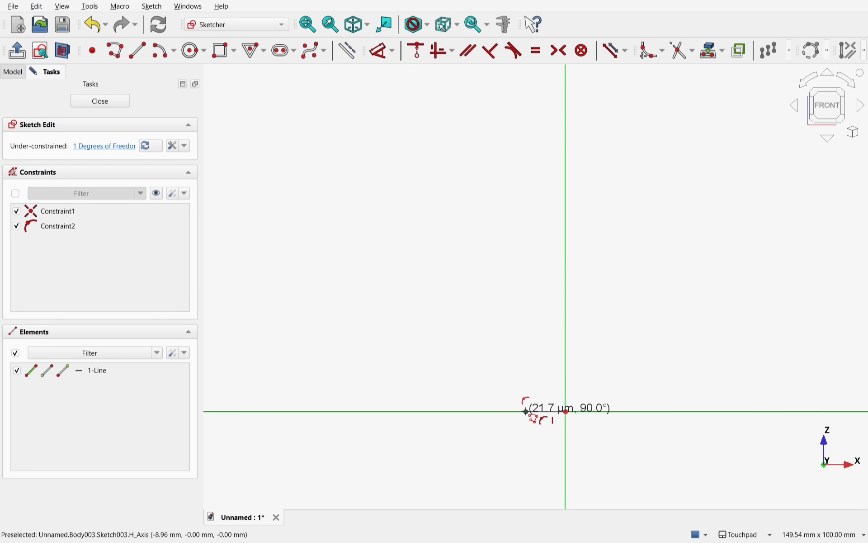
pyautogui.click(498, 375)
pyautogui.keyDown('shift'); pyautogui.moveTo(496, 293); pyautogui.dragTo(501, 409, button='middle'); pyautogui.keyUp('shift')
pyautogui.click(499, 193)
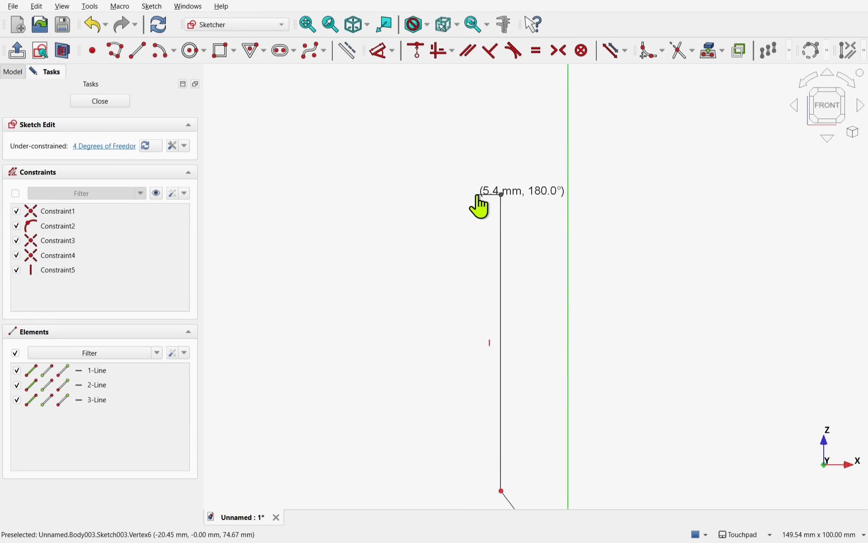
pyautogui.click(479, 195)
# - Complete the axle profile with a long vertical edge, a horizontal top edge ending on the vertical axis, and a closing line to the origin
pyautogui.keyDown('shift'); pyautogui.moveTo(473, 184); pyautogui.dragTo(450, 447, button='middle'); pyautogui.keyUp('shift')
pyautogui.keyDown('shift'); pyautogui.moveTo(464, 132); pyautogui.dragTo(468, 298, button='middle'); pyautogui.keyUp('shift')
pyautogui.click(464, 168)
pyautogui.scroll(-6, 462, 167)
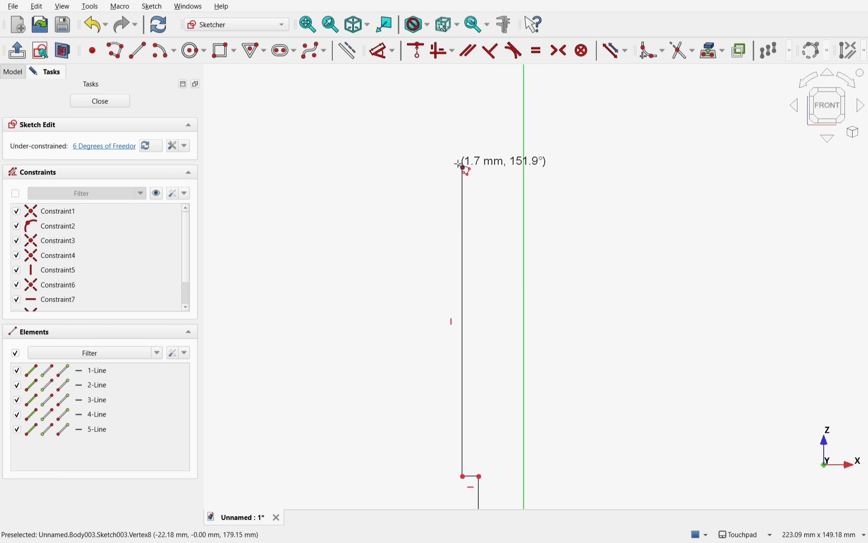
pyautogui.scroll(3, 487, 165)
pyautogui.click(488, 165)
pyautogui.scroll(-4, 526, 312)
pyautogui.keyDown('shift'); pyautogui.moveTo(543, 333); pyautogui.dragTo(517, 255, button='middle'); pyautogui.keyUp('shift')
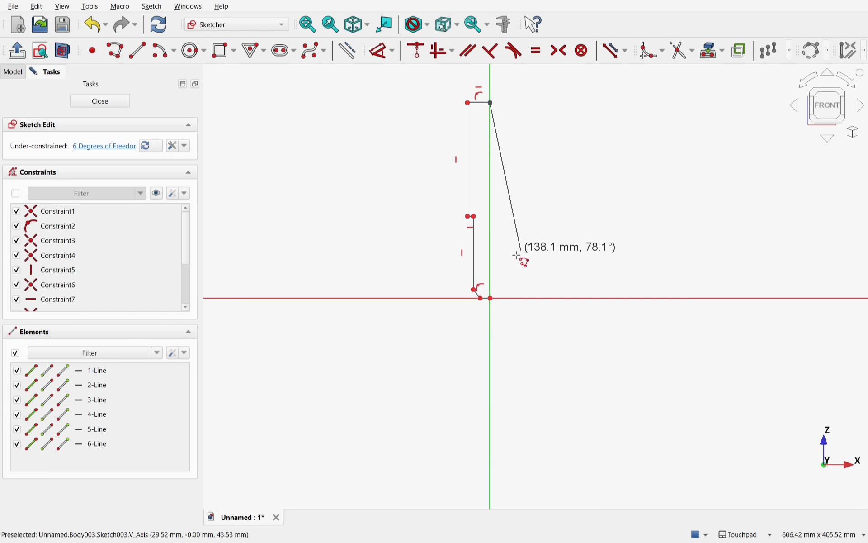
pyautogui.click(491, 299)
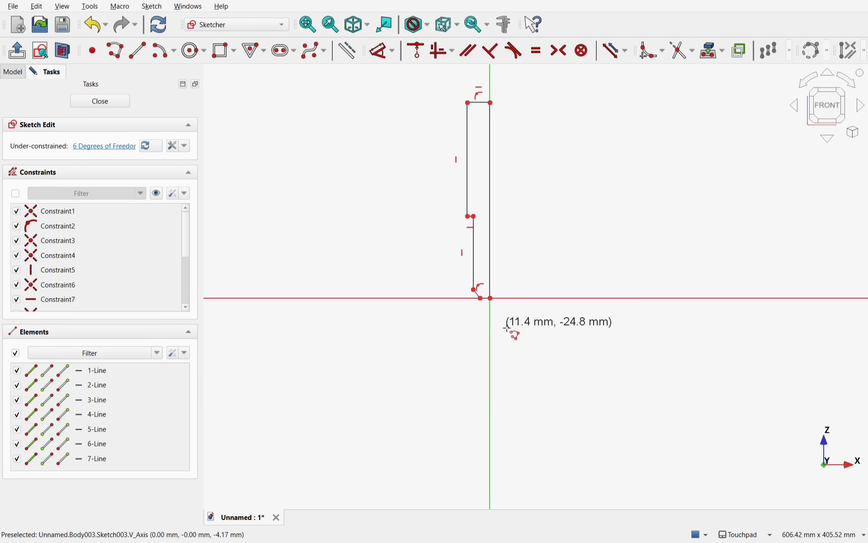
pyautogui.rightClick(544, 338)
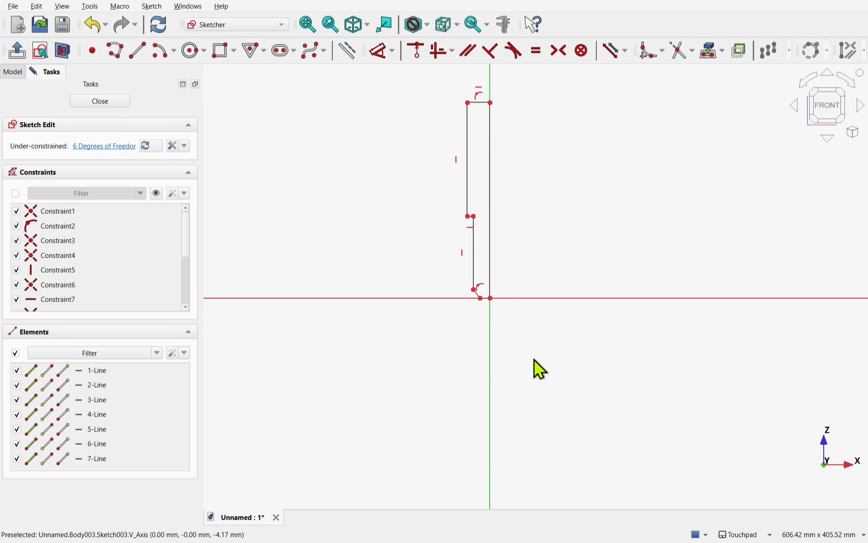
# - Constrain the length of the profile's line along the vertical axis to 150 mm
pyautogui.keyDown('shift'); pyautogui.moveTo(483, 167); pyautogui.dragTo(490, 235, button='middle'); pyautogui.keyUp('shift')
pyautogui.scroll(3, 484, 251)
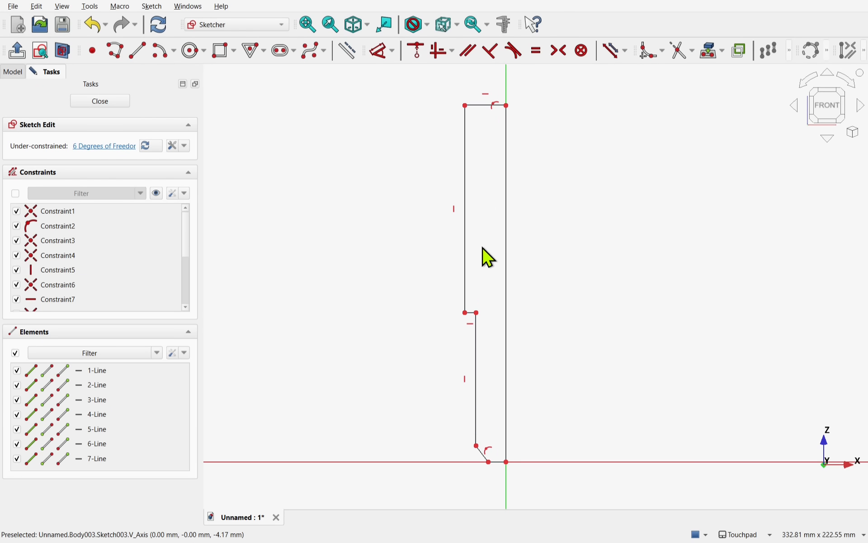
pyautogui.scroll(1, 483, 248)
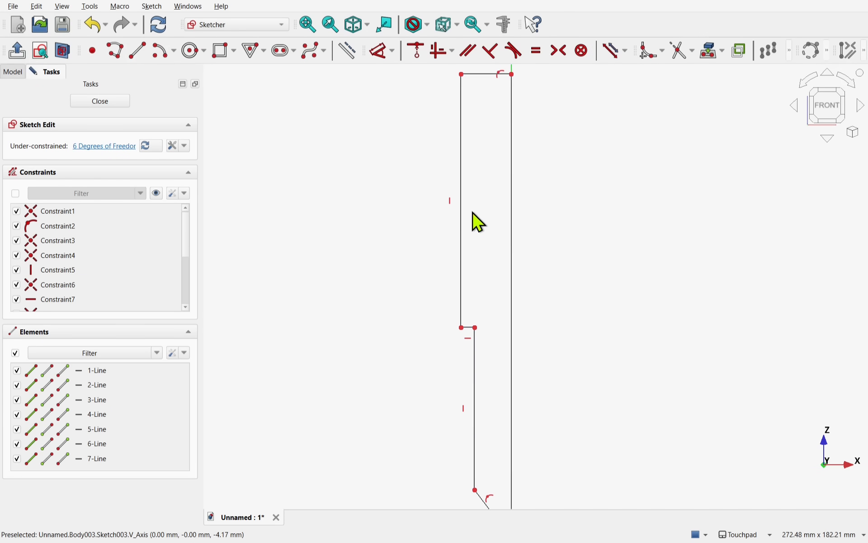
pyautogui.click(513, 249)
pyautogui.click(382, 52)
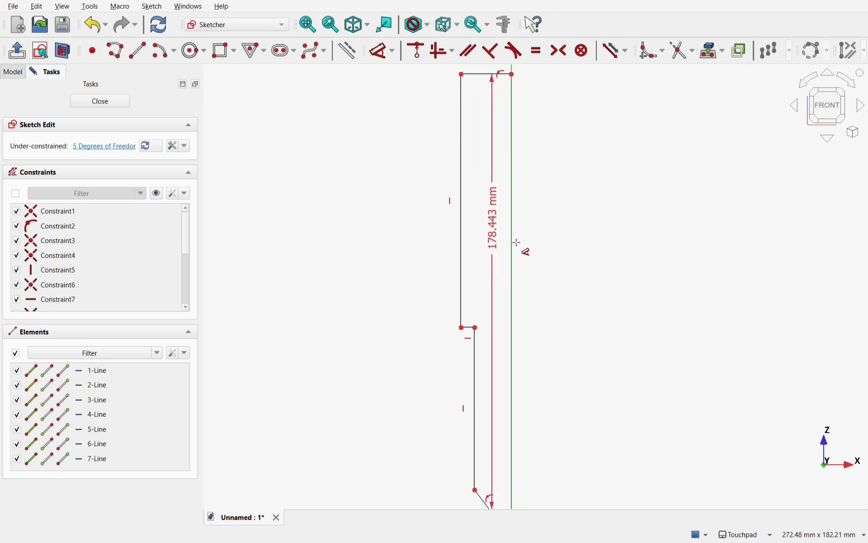
pyautogui.click(588, 294)
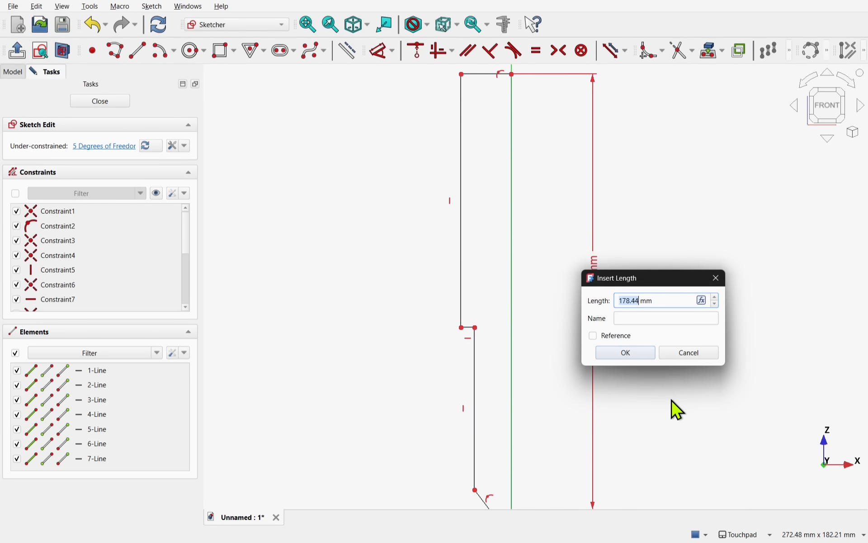
pyautogui.press('Return')
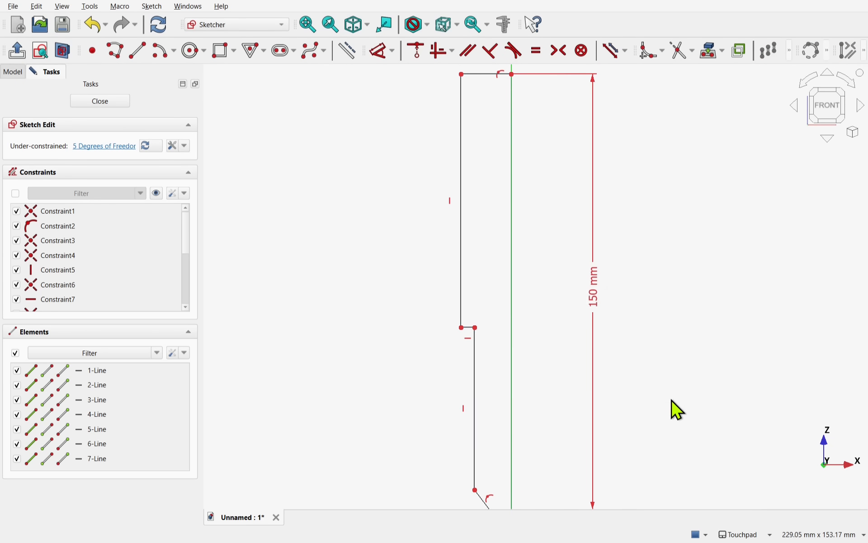
# - Constrain the axle profile's long upper vertical edge to 100 mm and its top horizontal edge to 14 mm
pyautogui.click(461, 253)
pyautogui.click(354, 258)
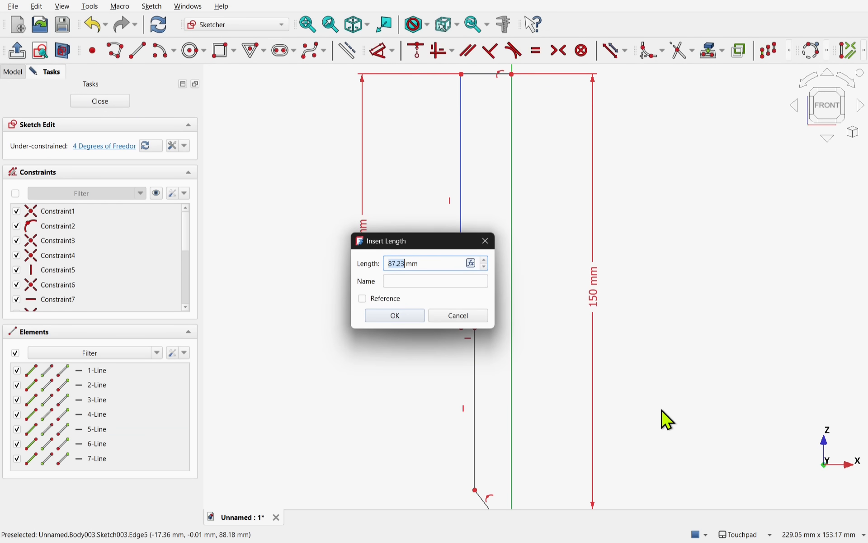
pyautogui.press('Return')
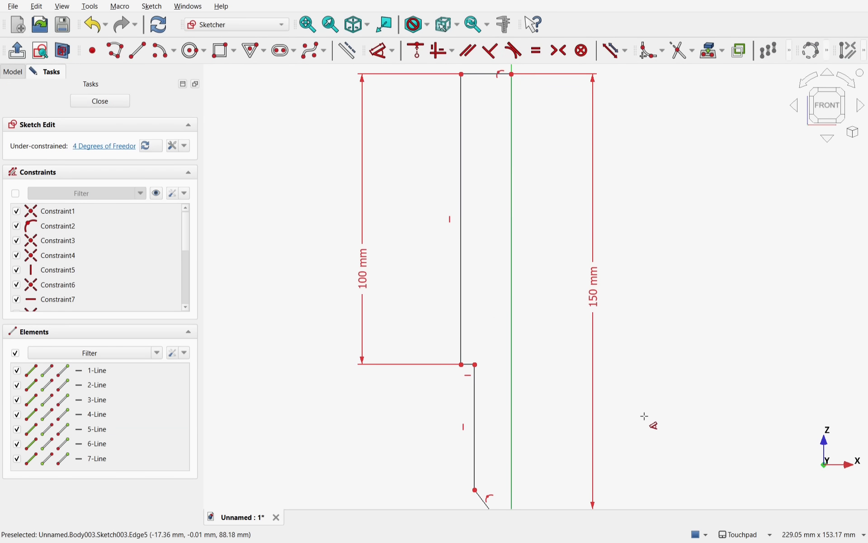
pyautogui.moveTo(635, 405); pyautogui.dragTo(645, 497, button='middle')
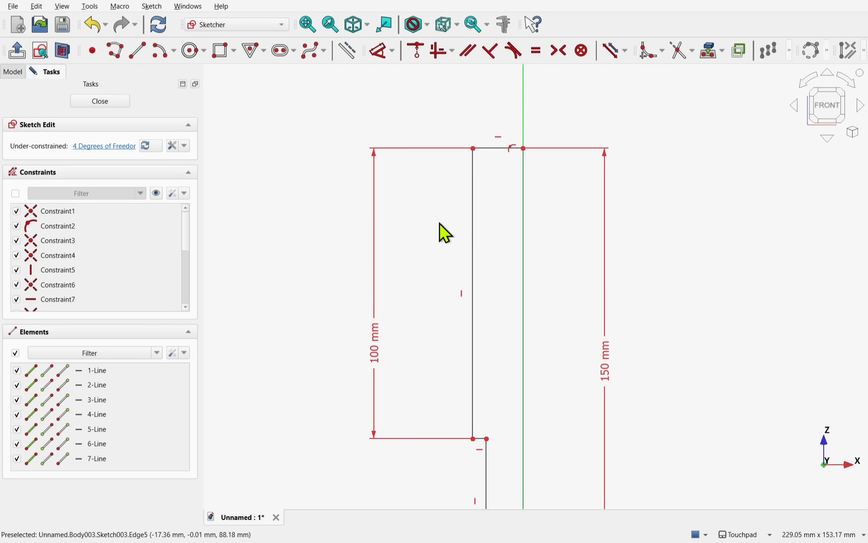
pyautogui.click(494, 147)
pyautogui.click(487, 106)
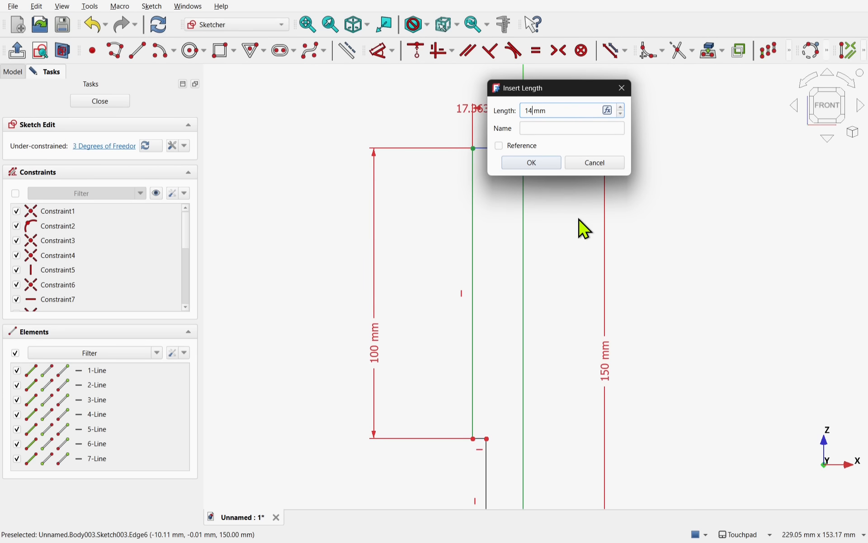
pyautogui.press('Return')
# - Constrain the short bottom edge on the horizontal axis to a length of 5 mm
pyautogui.moveTo(533, 385); pyautogui.dragTo(519, 233, button='middle')
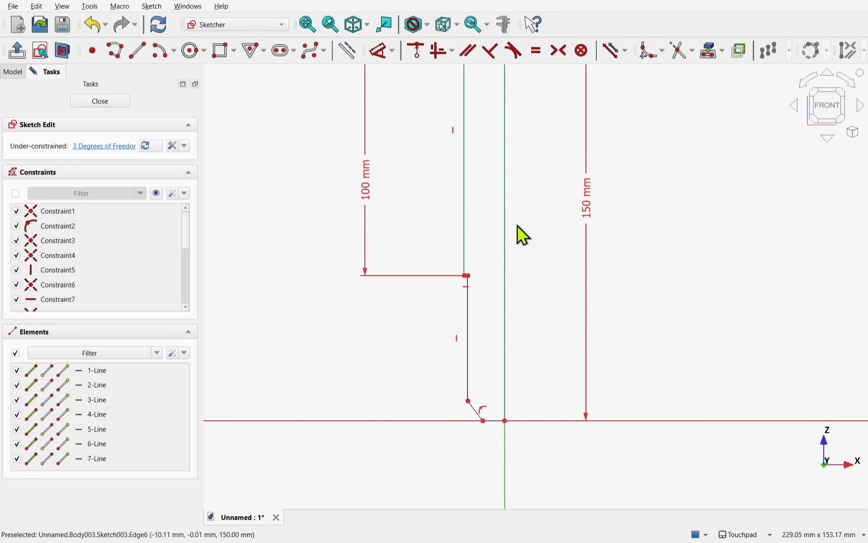
pyautogui.click(496, 421)
pyautogui.click(496, 461)
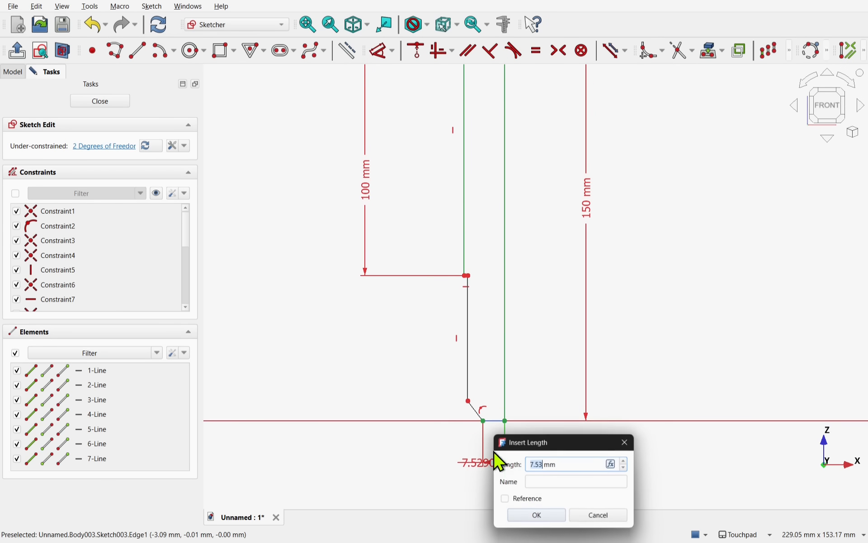
pyautogui.write('5')
pyautogui.click(538, 516)
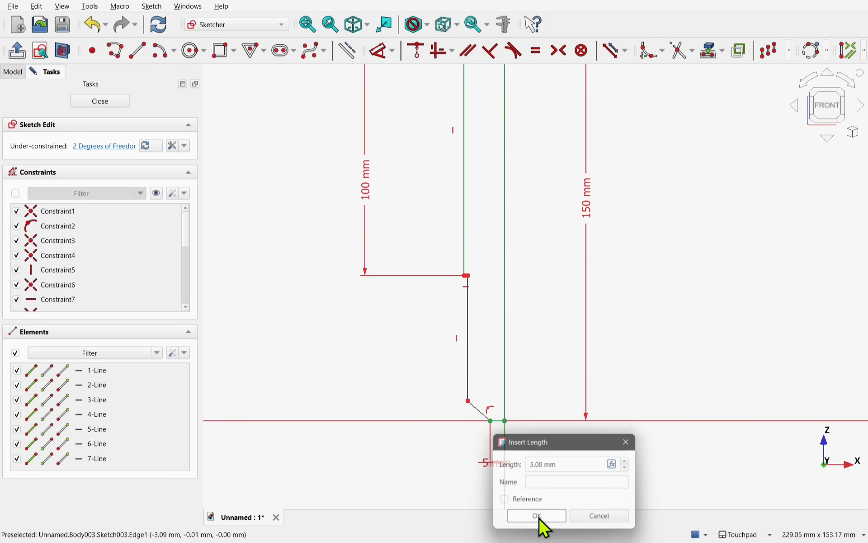
# - Set the horizontal distance from the chamfer's upper corner to the vertical axis to 12.25 mm
pyautogui.scroll(1, 484, 413)
pyautogui.click(459, 395)
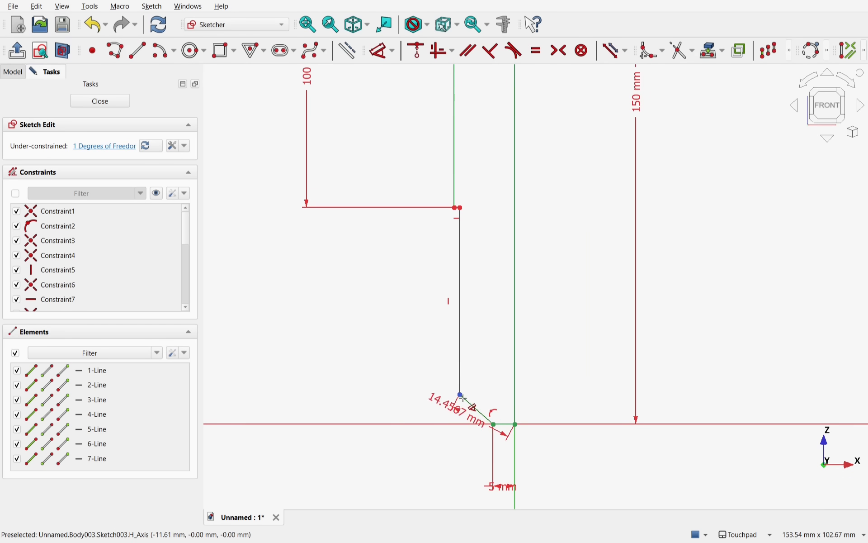
pyautogui.click(477, 447)
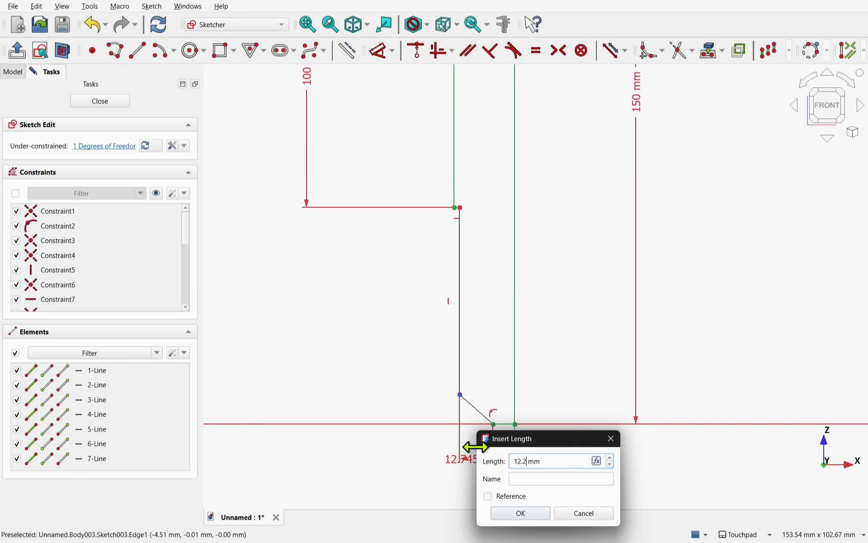
pyautogui.write('12.25')
pyautogui.press('Return')
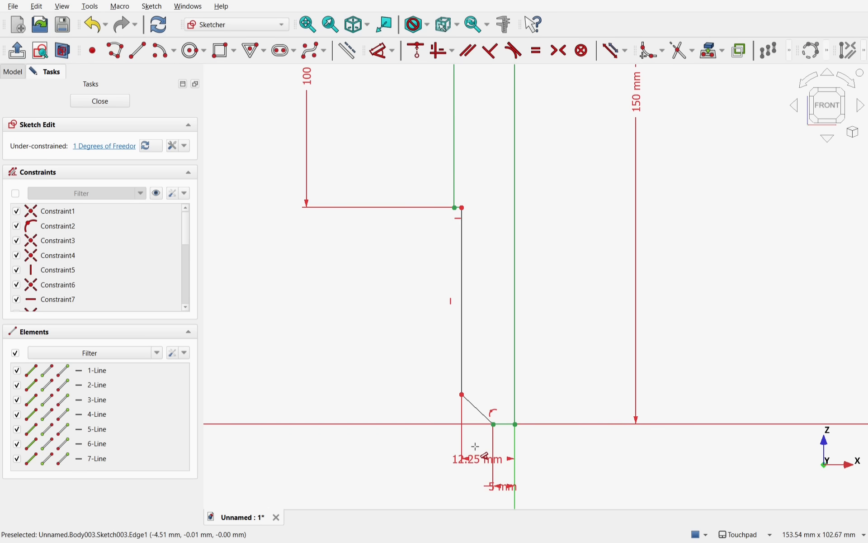
# - Constrain the angle between the chamfer edge and the bottom edge to 135° and close the sketch
pyautogui.scroll(8, 483, 410)
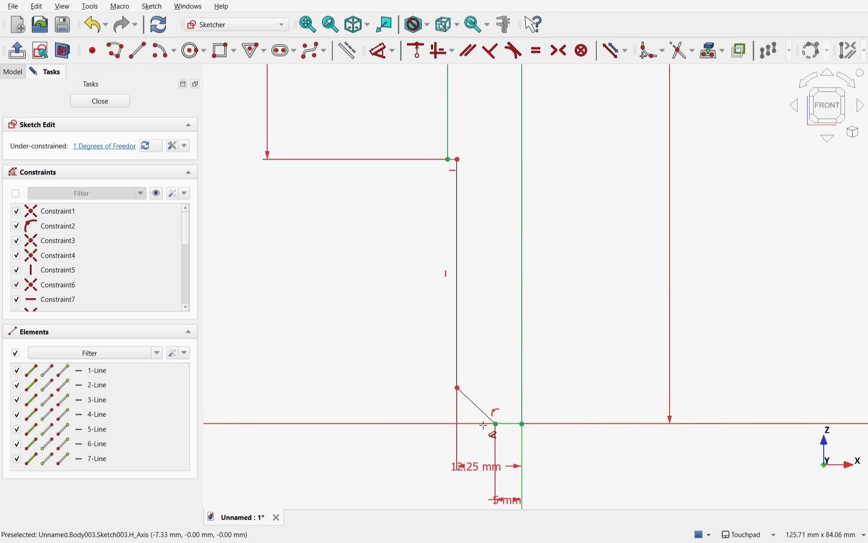
pyautogui.click(459, 357)
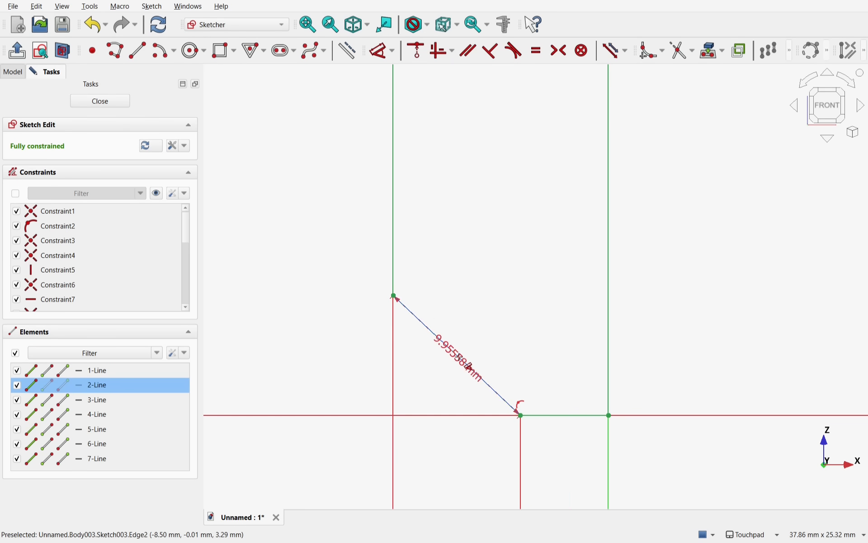
pyautogui.click(583, 415)
pyautogui.click(547, 349)
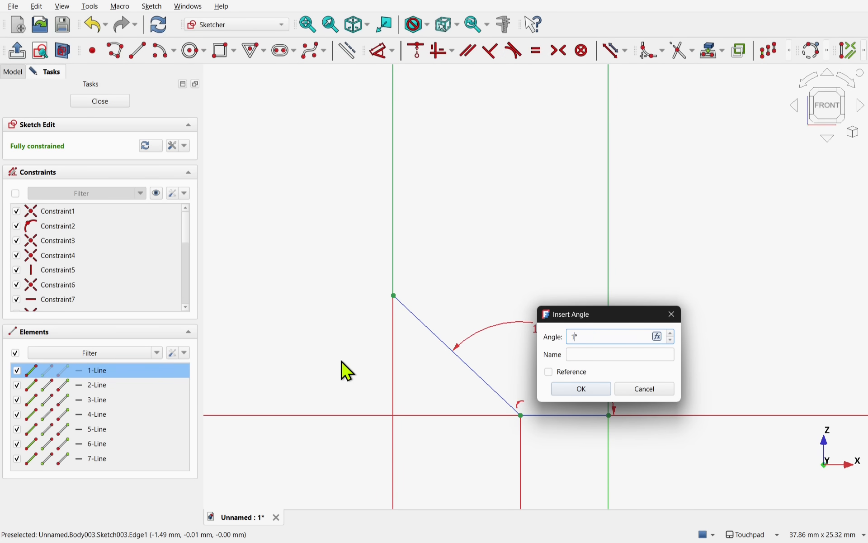
pyautogui.write('135')
pyautogui.click(583, 390)
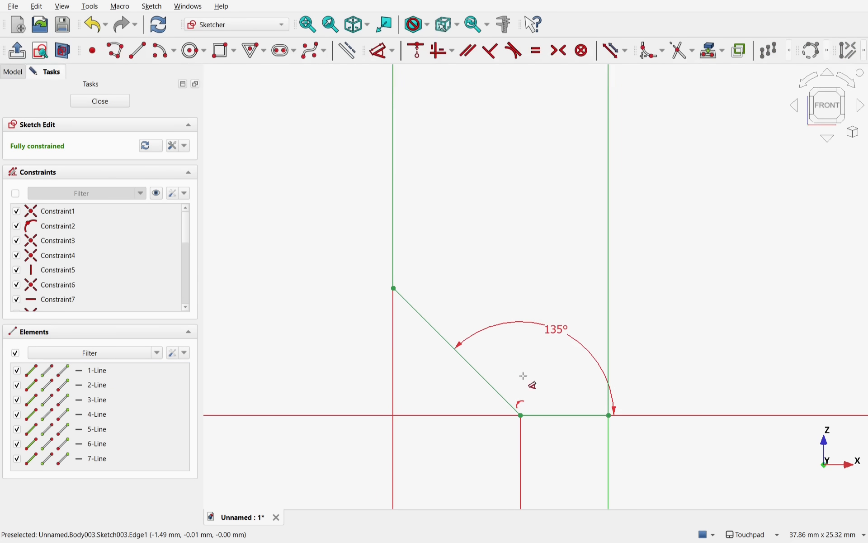
pyautogui.scroll(-3, 476, 342)
pyautogui.scroll(-5, 476, 342)
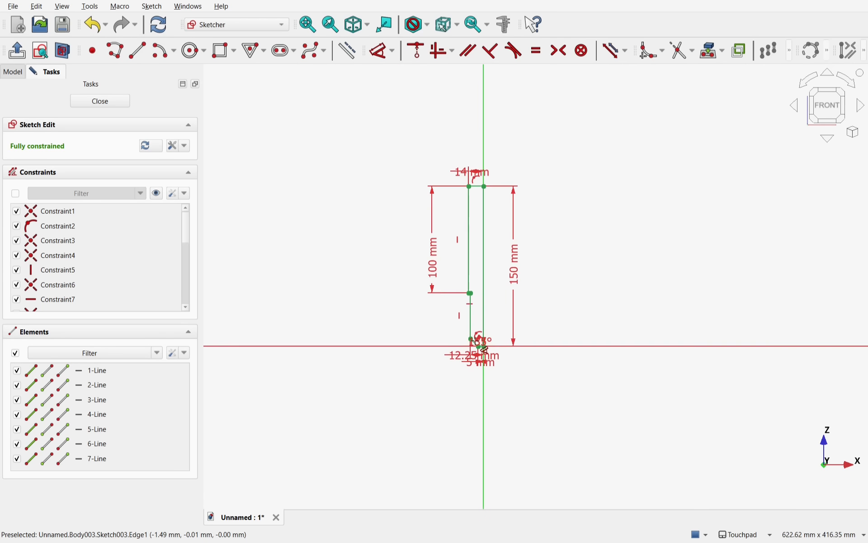
pyautogui.scroll(5, 380, 268)
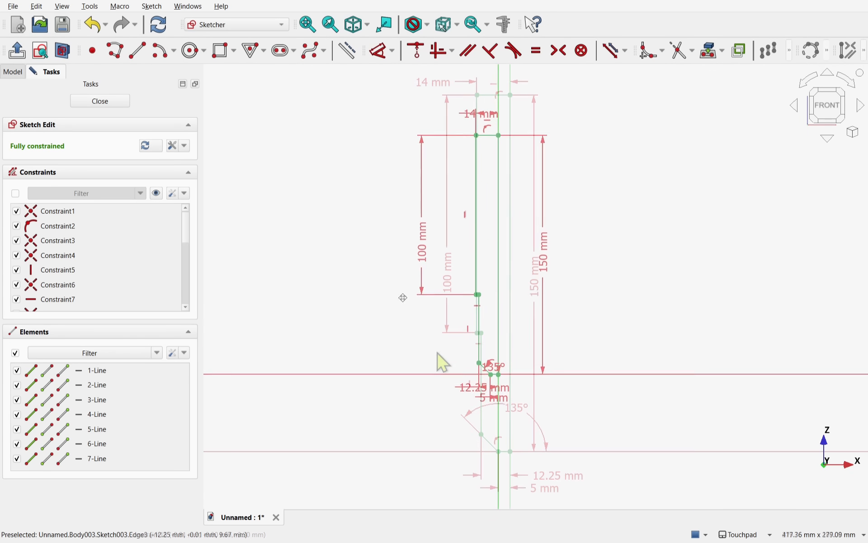
pyautogui.click(101, 102)
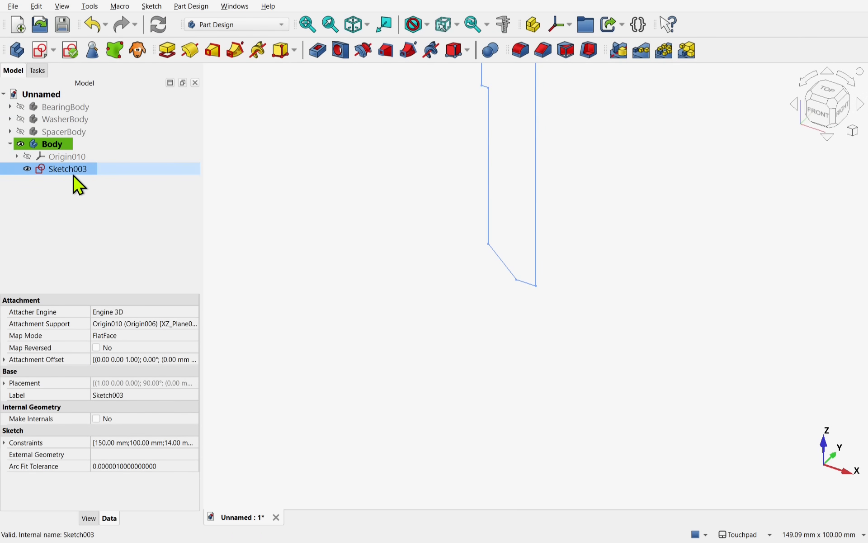
# - Revolve the axle profile 360° about the vertical sketch axis
pyautogui.click(190, 52)
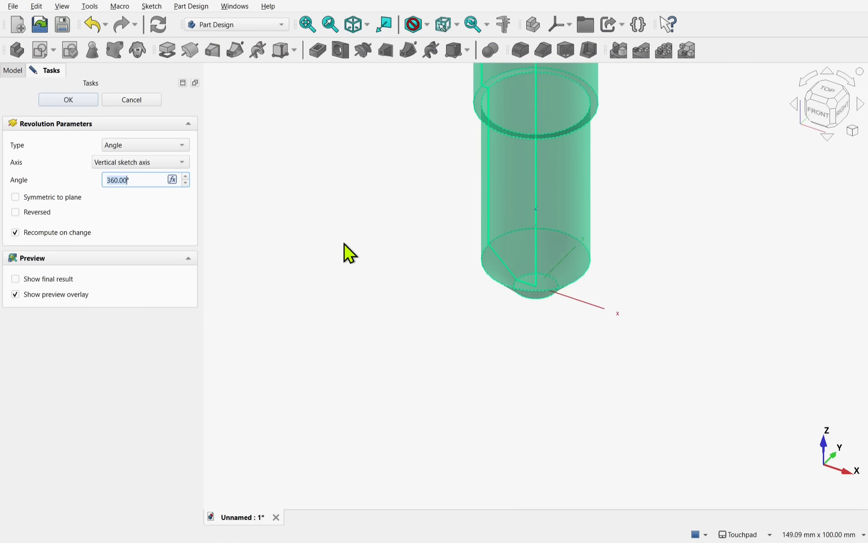
pyautogui.scroll(-3, 347, 241)
pyautogui.keyDown('shift'); pyautogui.moveTo(370, 186); pyautogui.dragTo(381, 358, button='middle'); pyautogui.keyUp('shift')
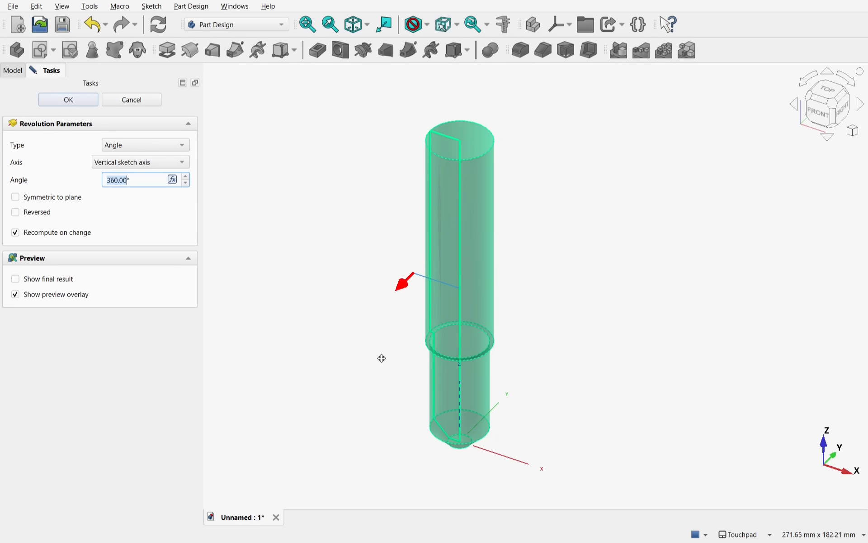
pyautogui.click(77, 104)
# - Rename the axle's body as AxelBody
pyautogui.rightClick(55, 145)
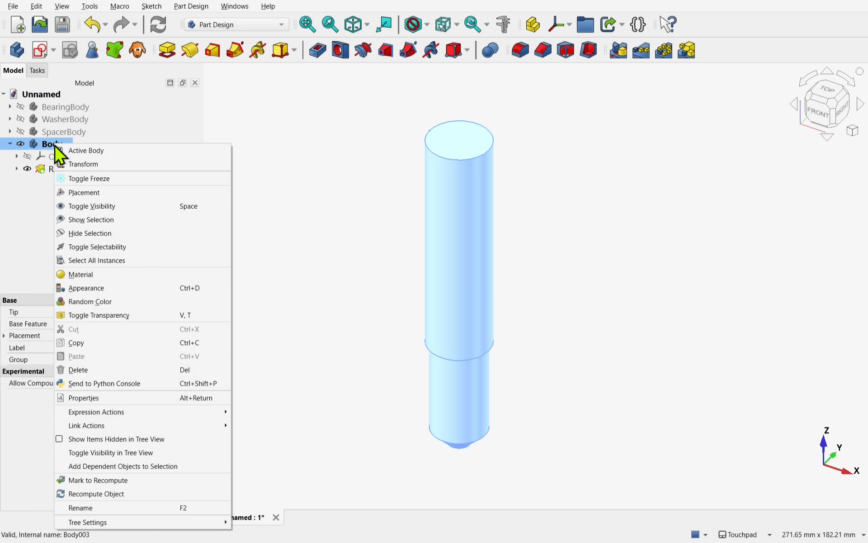
pyautogui.click(110, 506)
pyautogui.press('Home')
pyautogui.write('A')
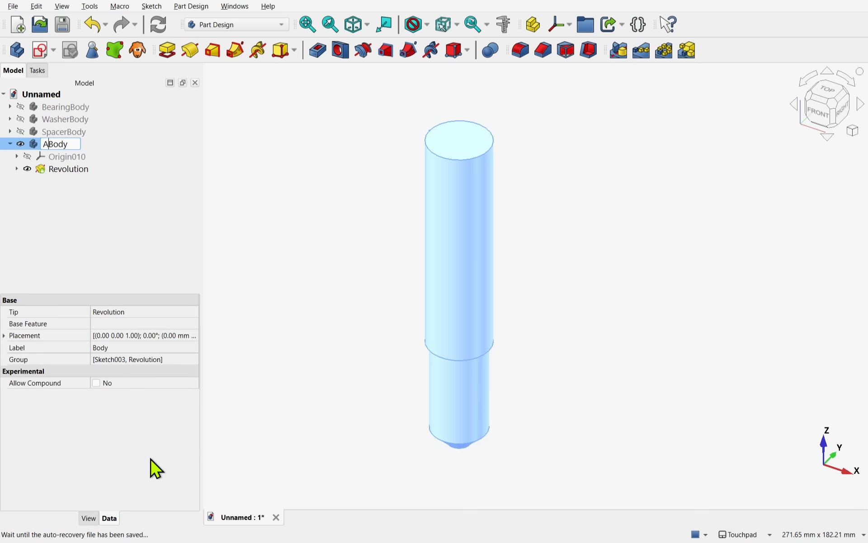
pyautogui.write('xel')
pyautogui.press('Return')
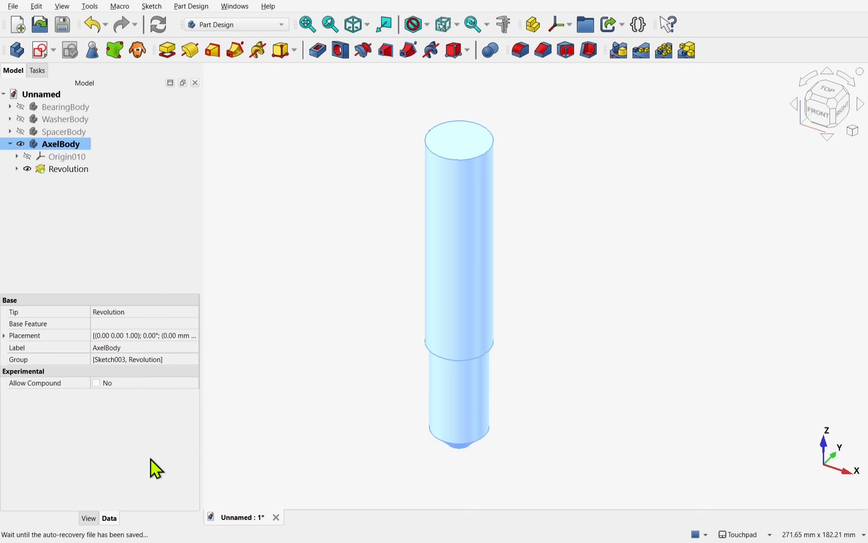
# - Save the document as Parts in the AxelAssembly folder
pyautogui.click(13, 6)
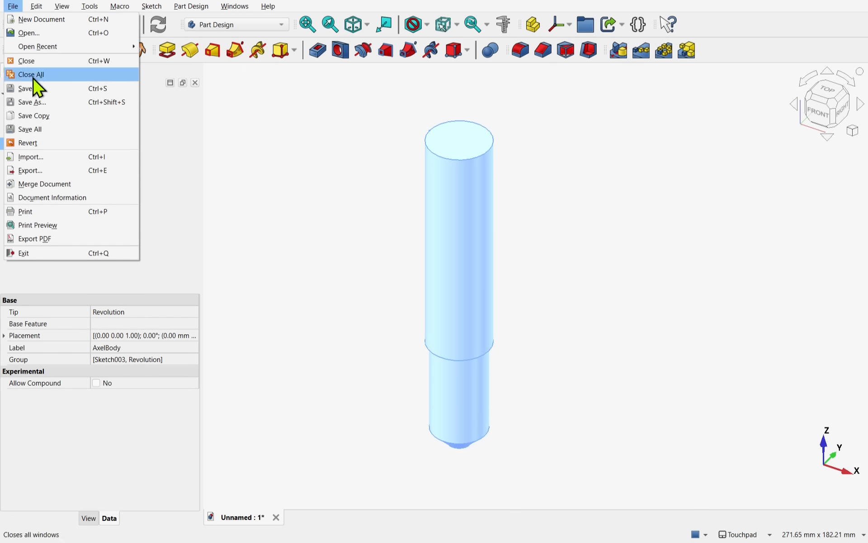
pyautogui.click(39, 106)
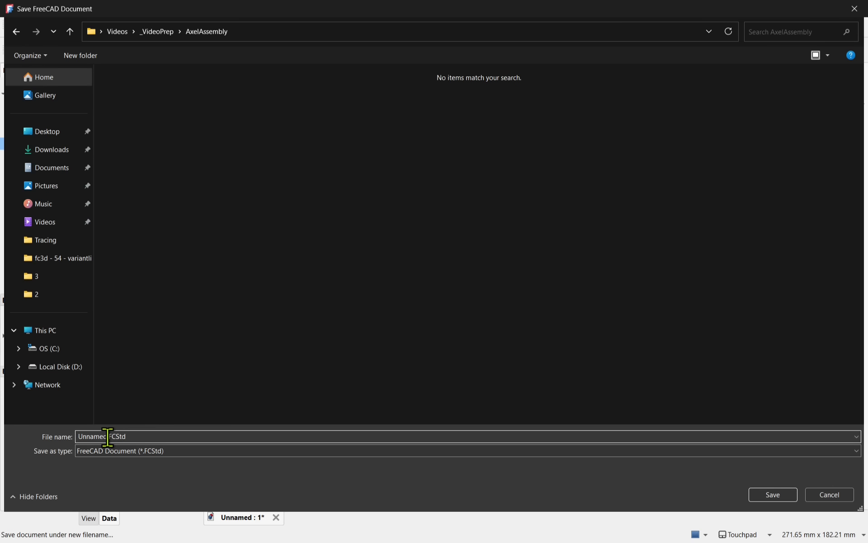
pyautogui.write('Parts')
pyautogui.press('Return')
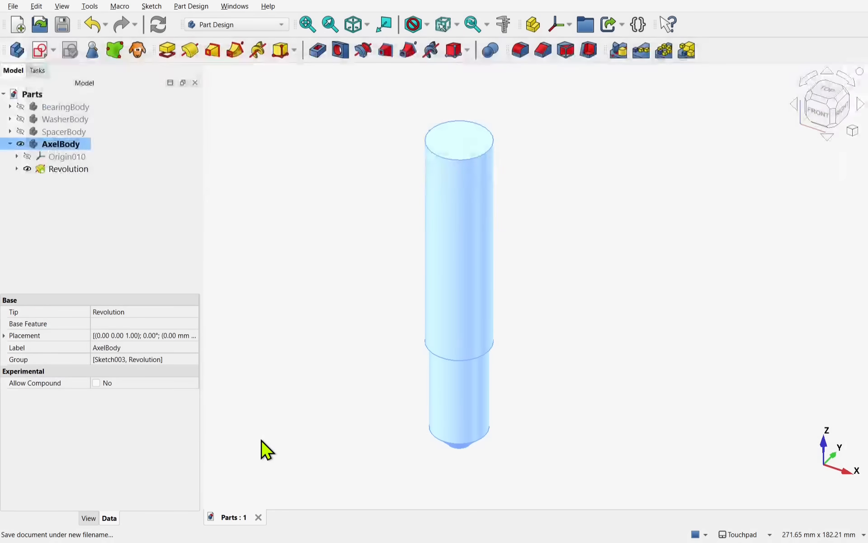
# - Show SpacerBody, WasherBody and BearingBody alongside the axle, collapse AxelBody in the tree, and save the document
pyautogui.click(20, 132)
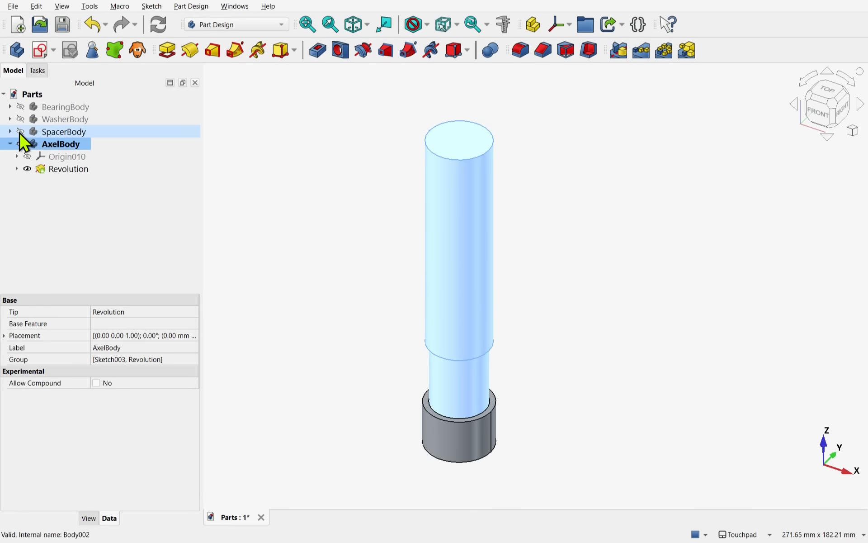
pyautogui.click(21, 120)
pyautogui.click(21, 107)
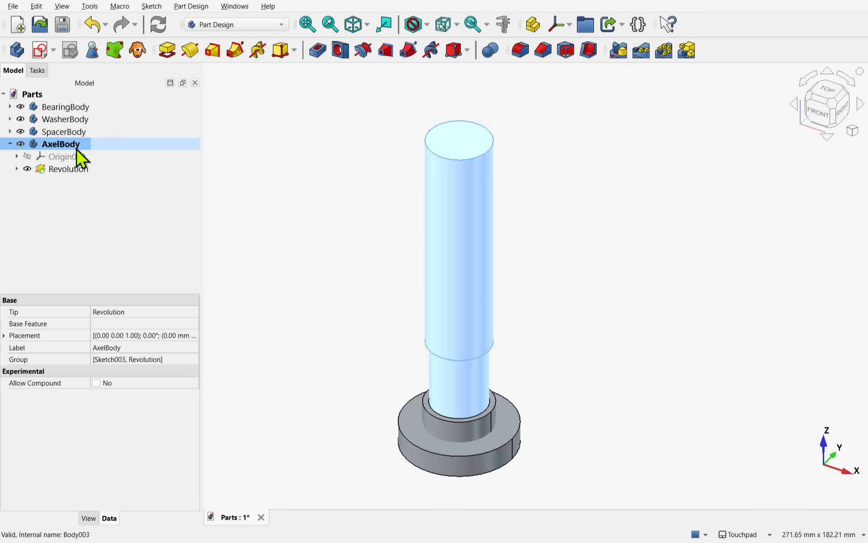
pyautogui.click(9, 143)
pyautogui.click(63, 24)
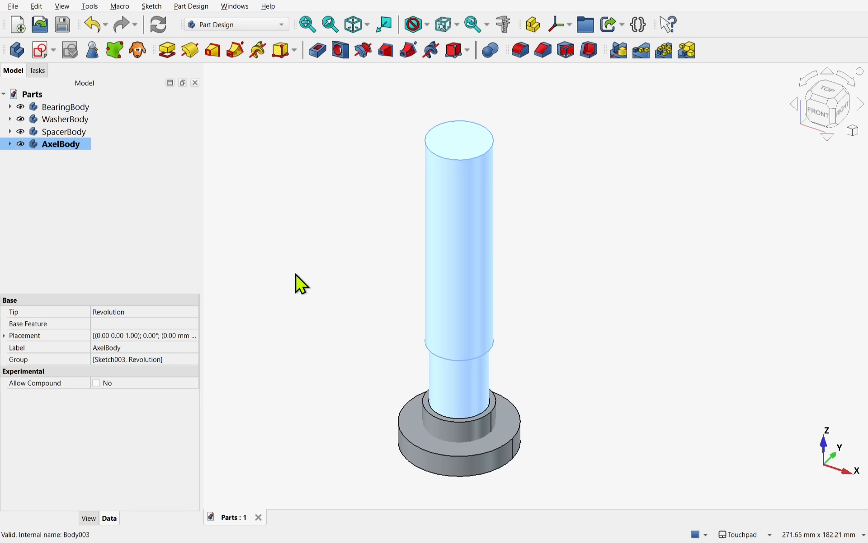
# - Create a new empty document and save it as AxelAssembly in the AxelAssembly folder
pyautogui.click(18, 26)
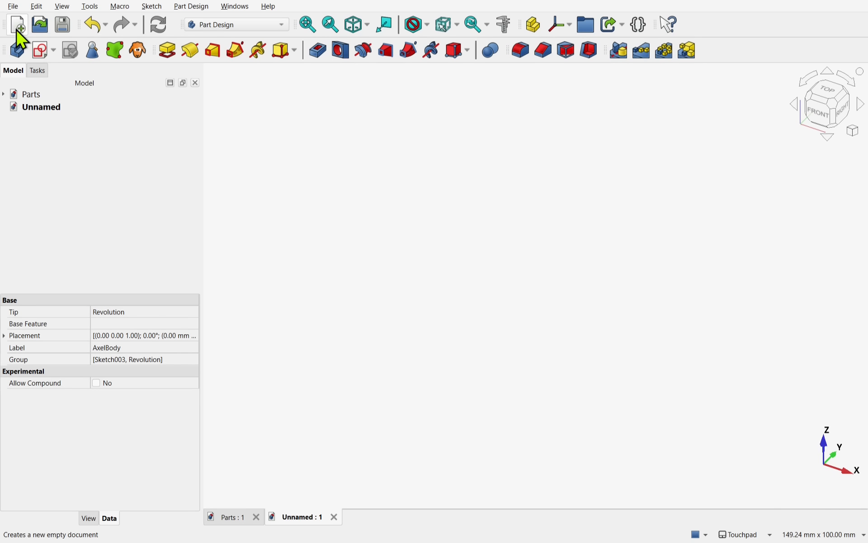
pyautogui.click(13, 7)
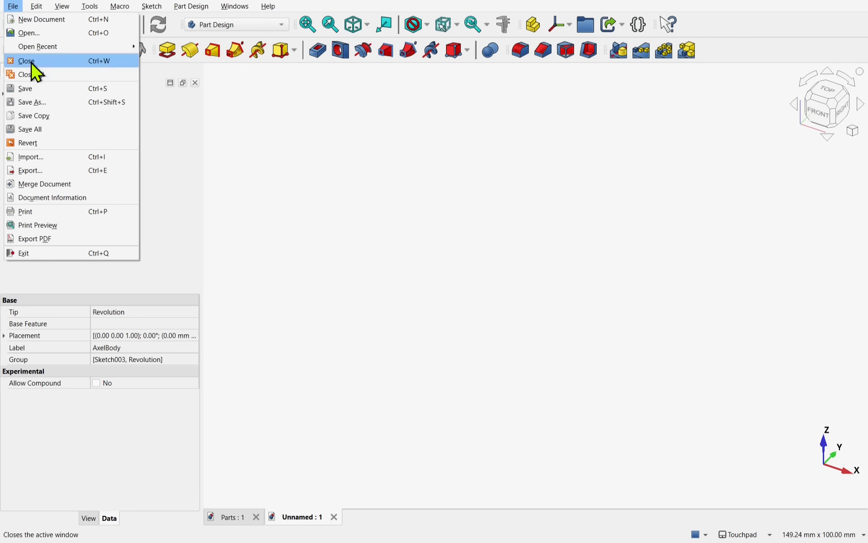
pyautogui.click(32, 101)
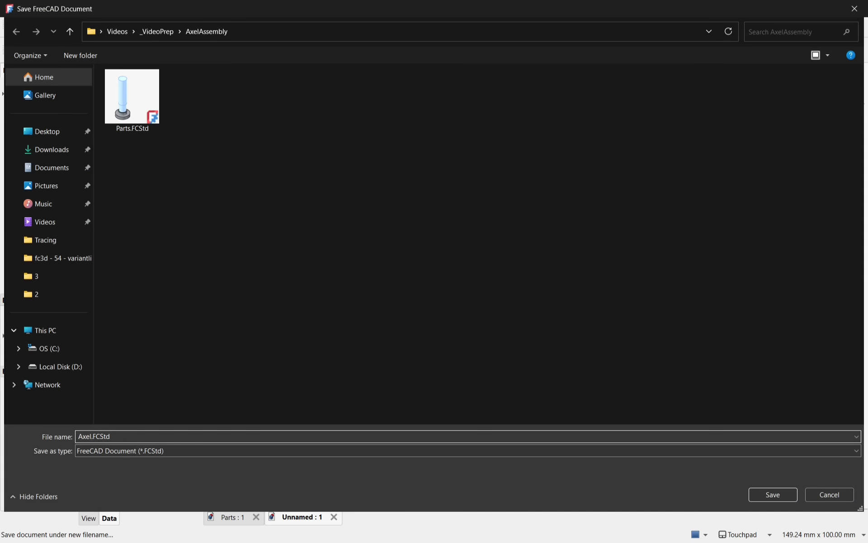
pyautogui.press('Return')
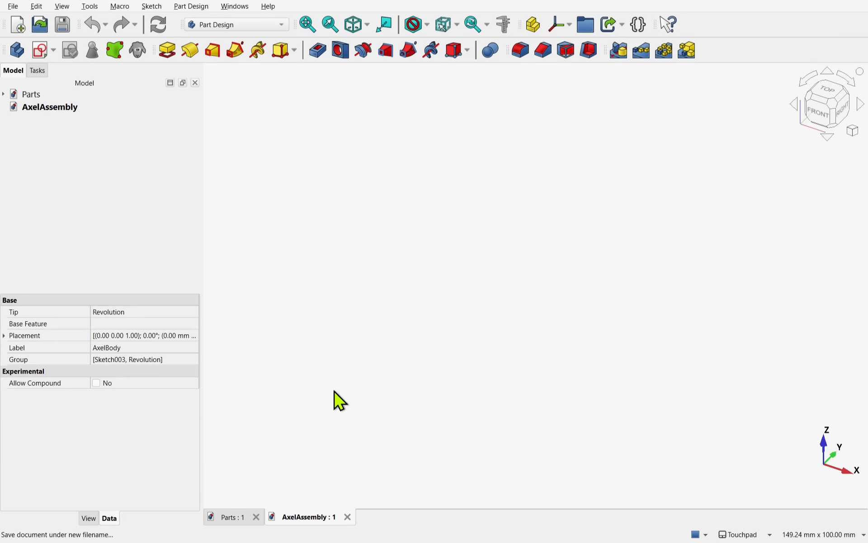
# - Switch to the Assembly workbench and create an assembly in the AxelAssembly document
pyautogui.click(266, 40)
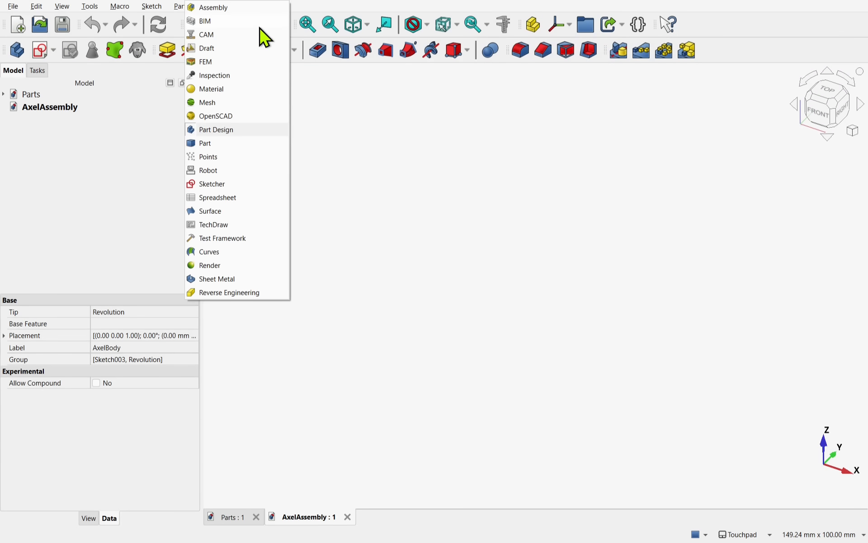
pyautogui.click(222, 9)
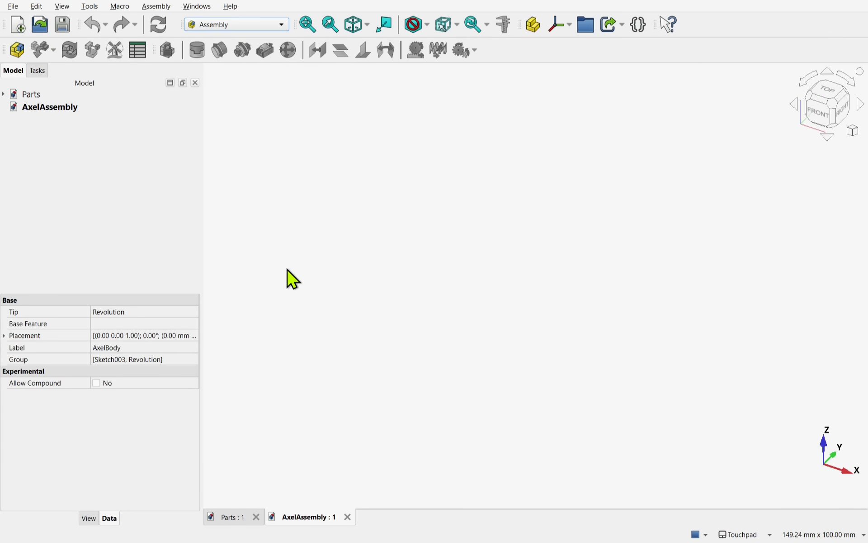
pyautogui.click(19, 50)
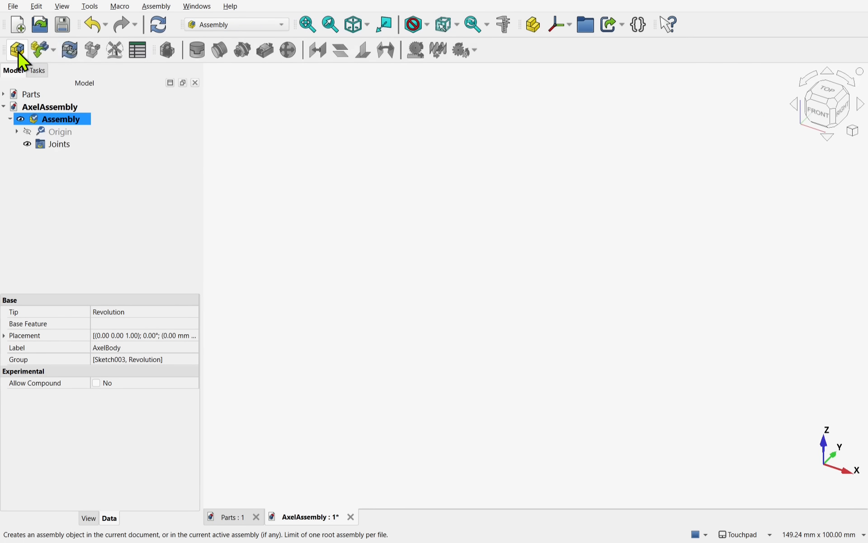
# - Insert AxelBody from the Parts document into the assembly, decline automatic grounding, and reposition the axle in the view
pyautogui.click(54, 53)
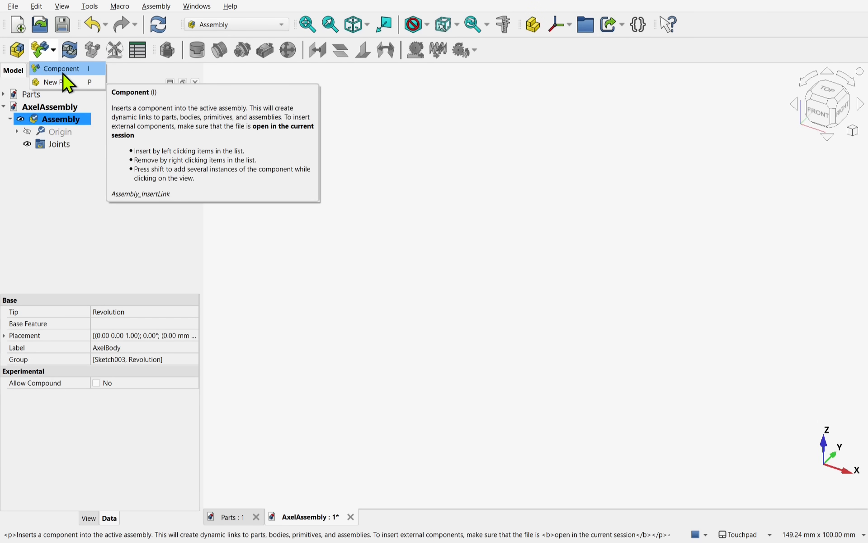
pyautogui.click(64, 72)
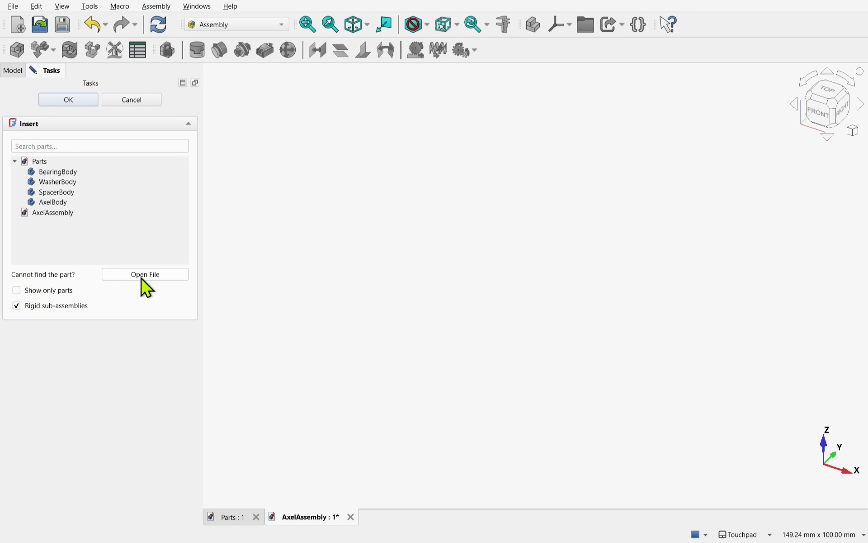
pyautogui.click(59, 203)
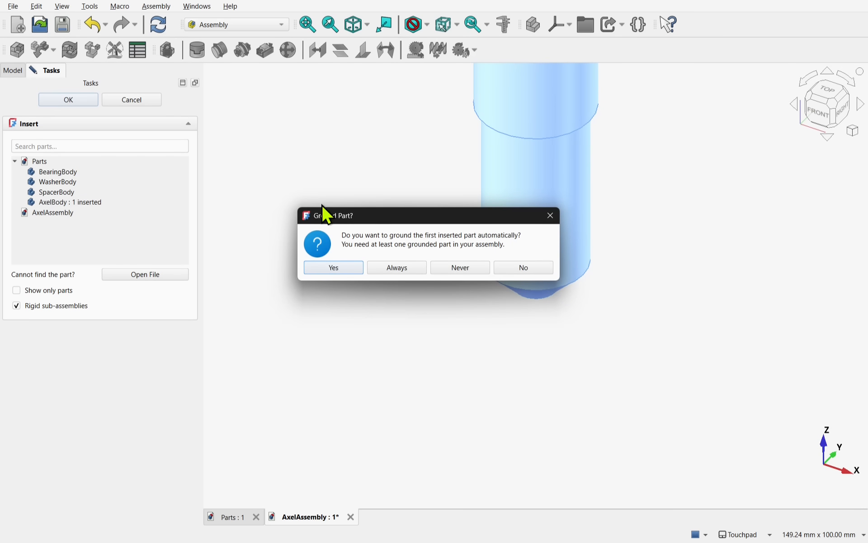
pyautogui.click(525, 268)
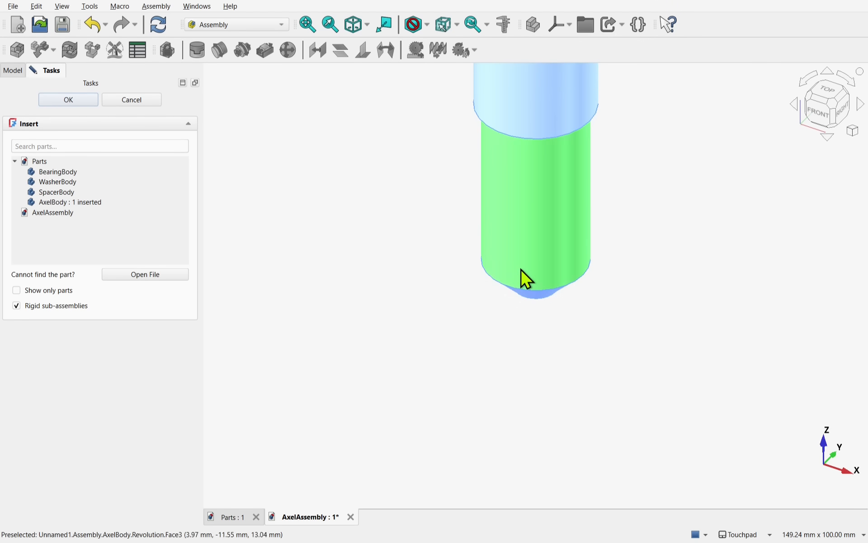
pyautogui.scroll(-1, 464, 175)
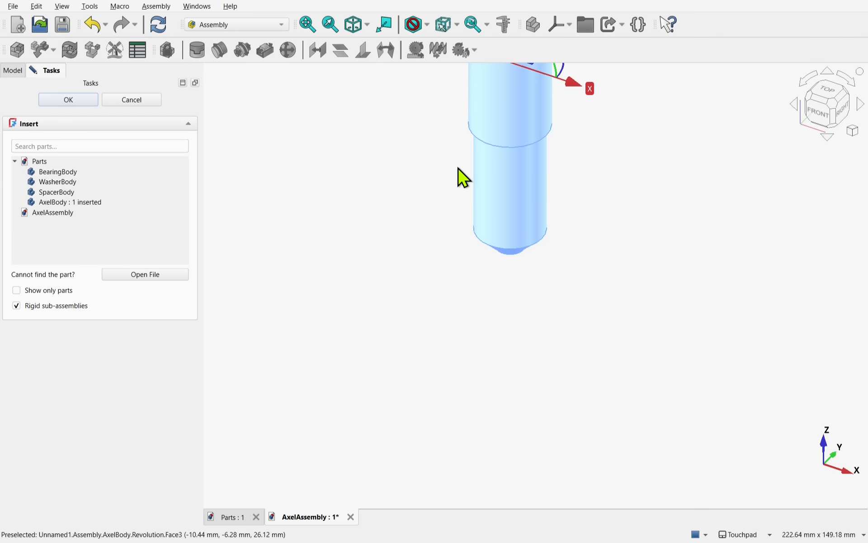
pyautogui.moveTo(458, 169); pyautogui.dragTo(463, 384, button='middle')
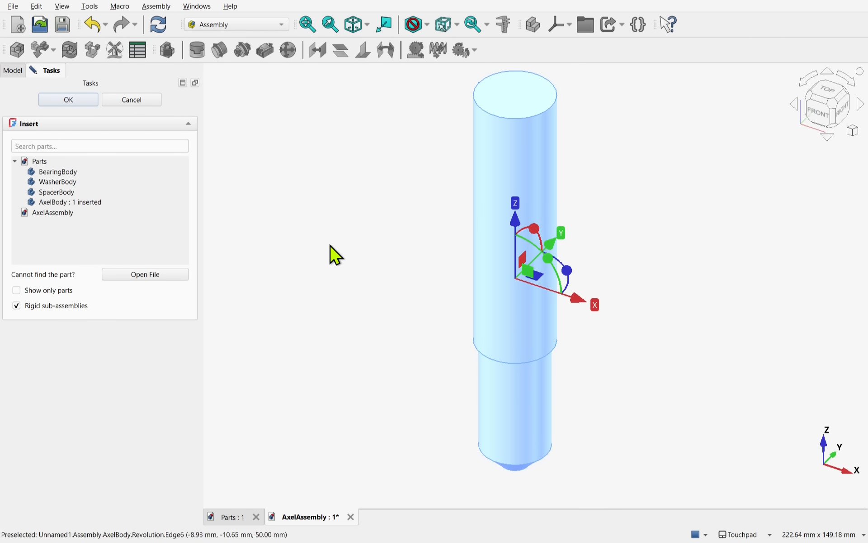
pyautogui.click(382, 287)
pyautogui.moveTo(511, 210); pyautogui.dragTo(498, 186)
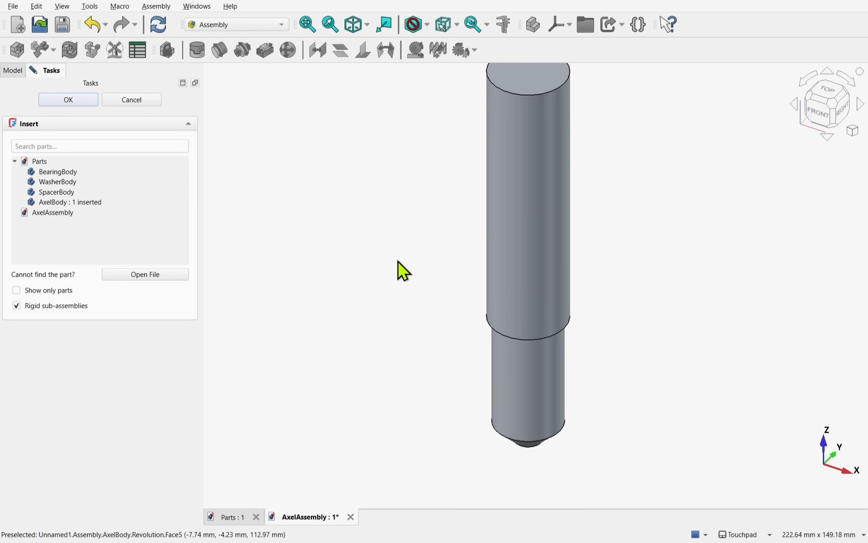
# - Insert one BearingBody and one WasherBody, placing both beside the axle with the washer below the bearing
pyautogui.click(78, 172)
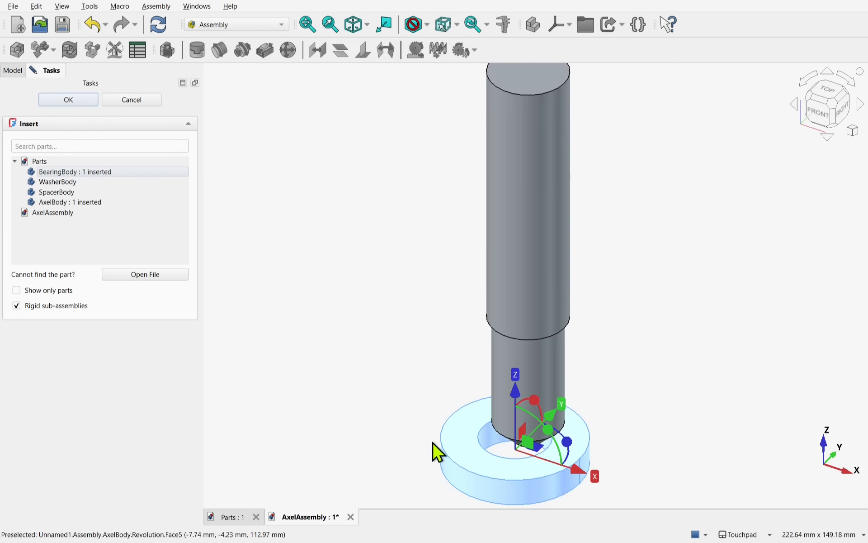
pyautogui.click(465, 460)
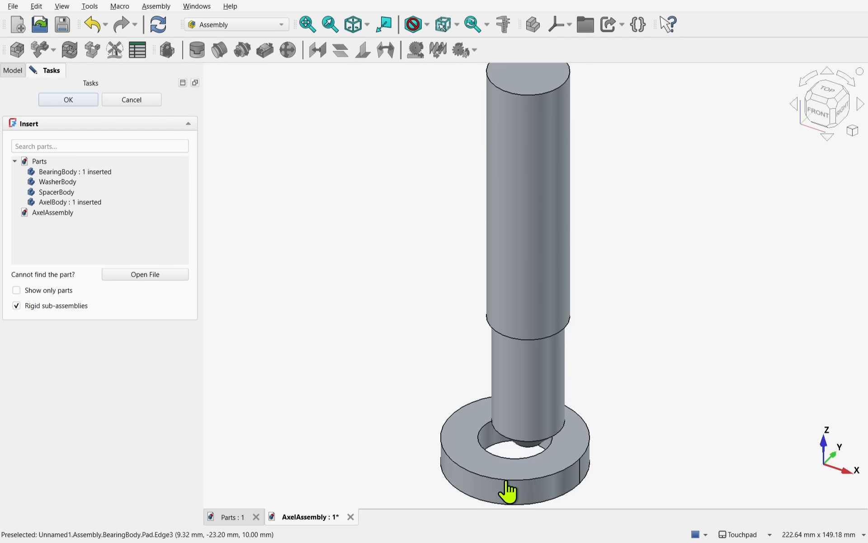
pyautogui.moveTo(507, 492); pyautogui.dragTo(755, 217)
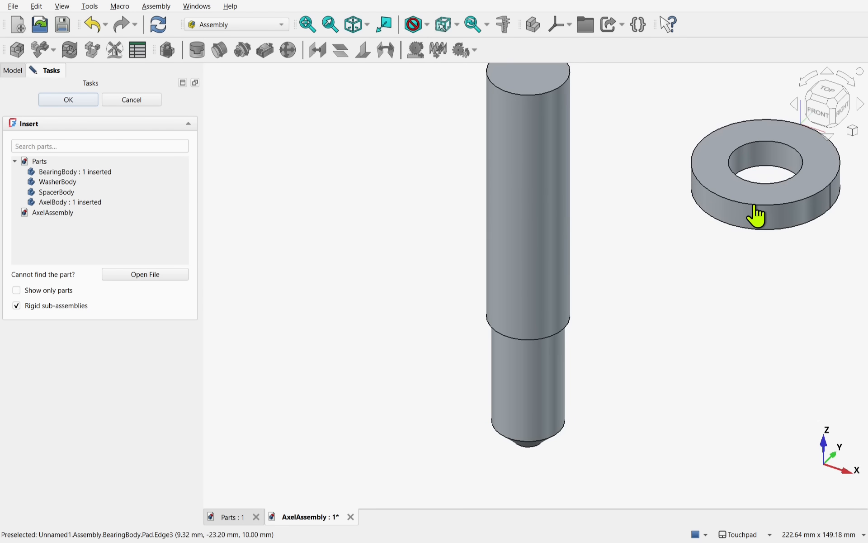
pyautogui.click(74, 183)
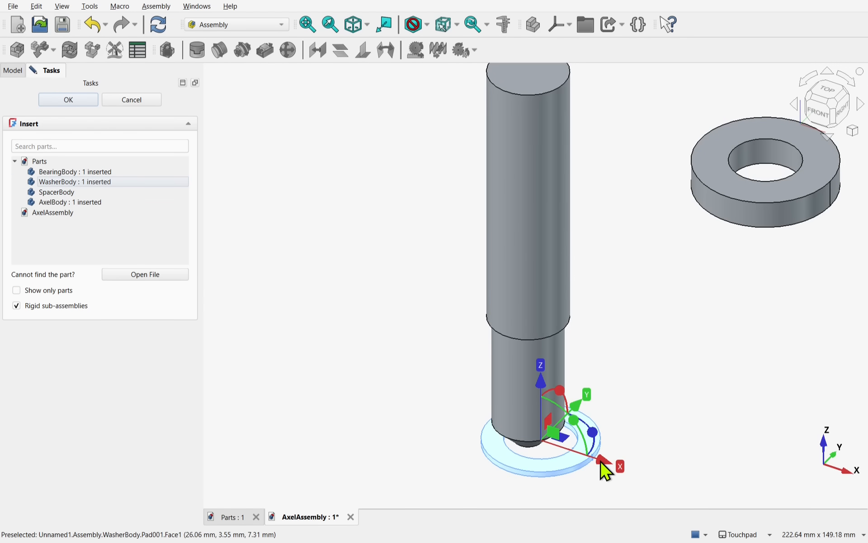
pyautogui.moveTo(601, 462); pyautogui.dragTo(746, 297)
pyautogui.click(454, 460)
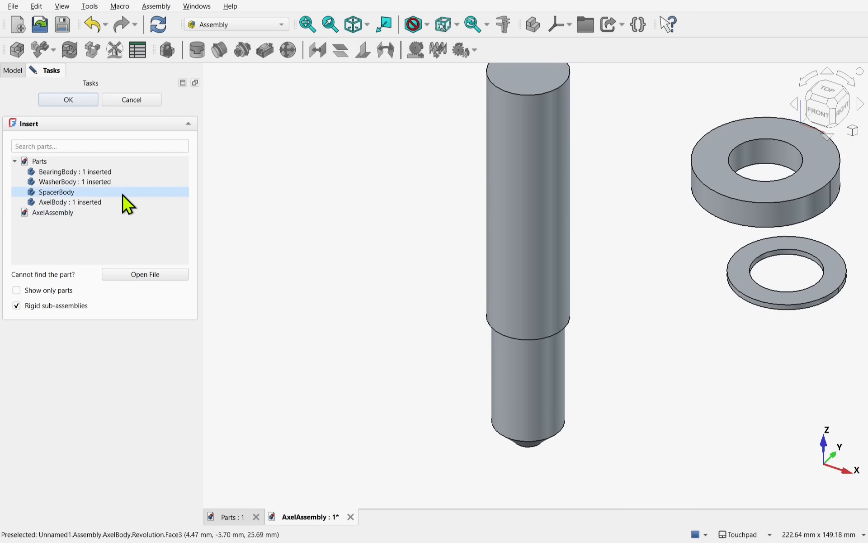
# - Insert a second WasherBody and place it just below the first washer
pyautogui.click(105, 184)
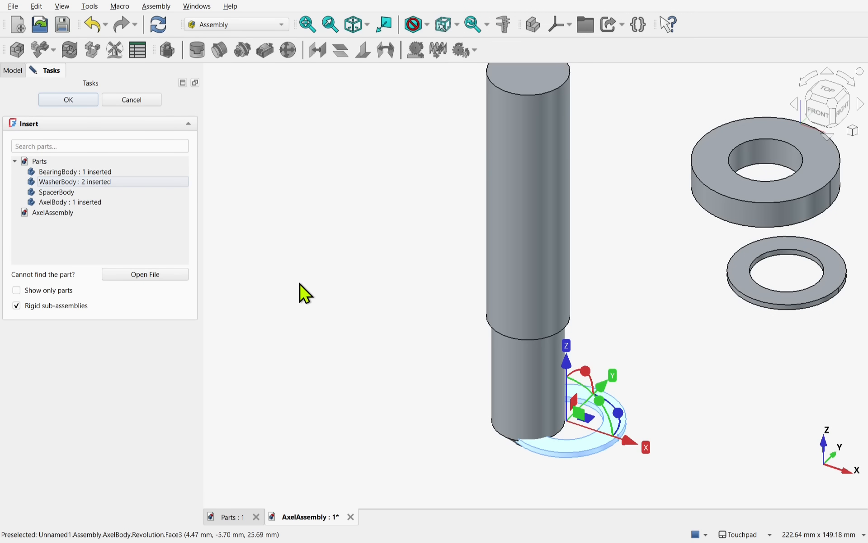
pyautogui.rightClick(97, 183)
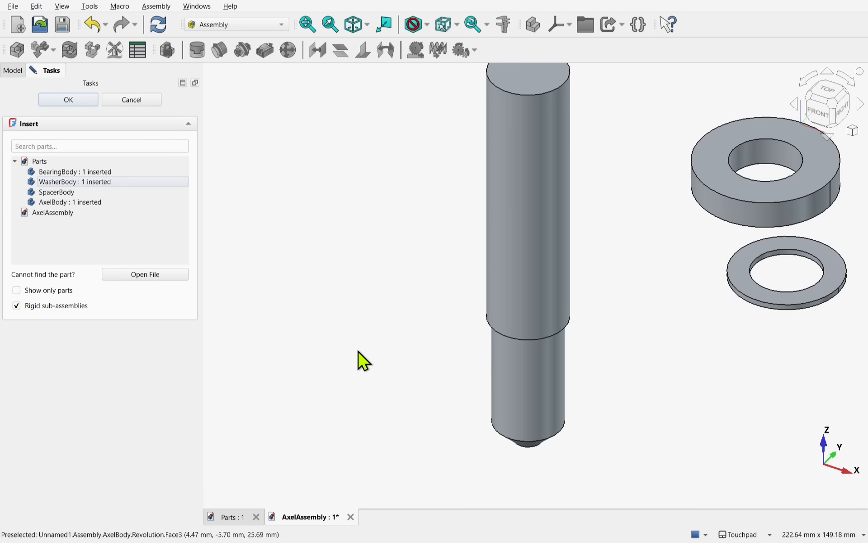
pyautogui.click(101, 184)
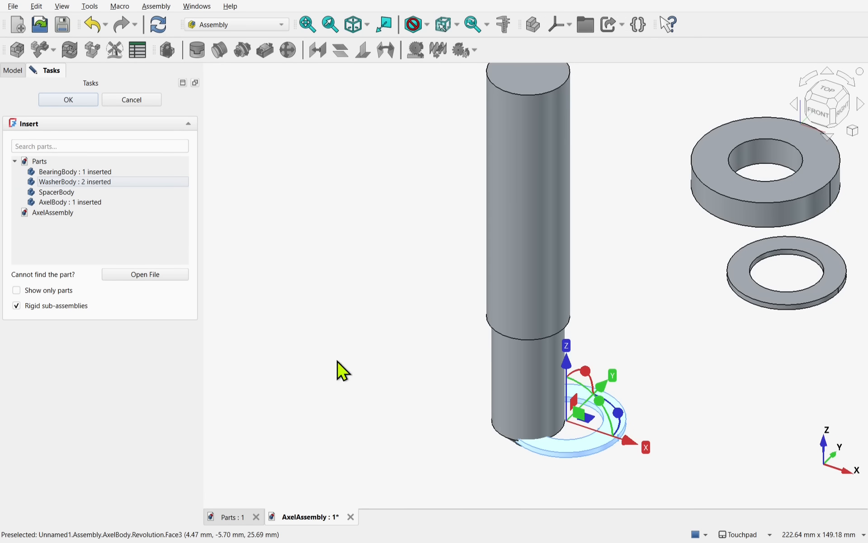
pyautogui.click(482, 452)
pyautogui.moveTo(603, 453); pyautogui.dragTo(821, 382)
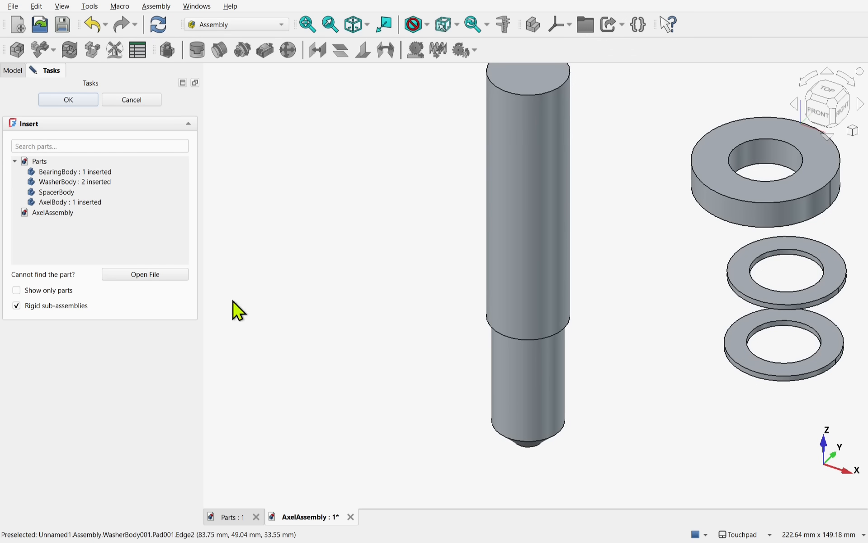
# - Insert a SpacerBody below the washers and a second BearingBody between it and the axle, and finish inserting components
pyautogui.click(73, 193)
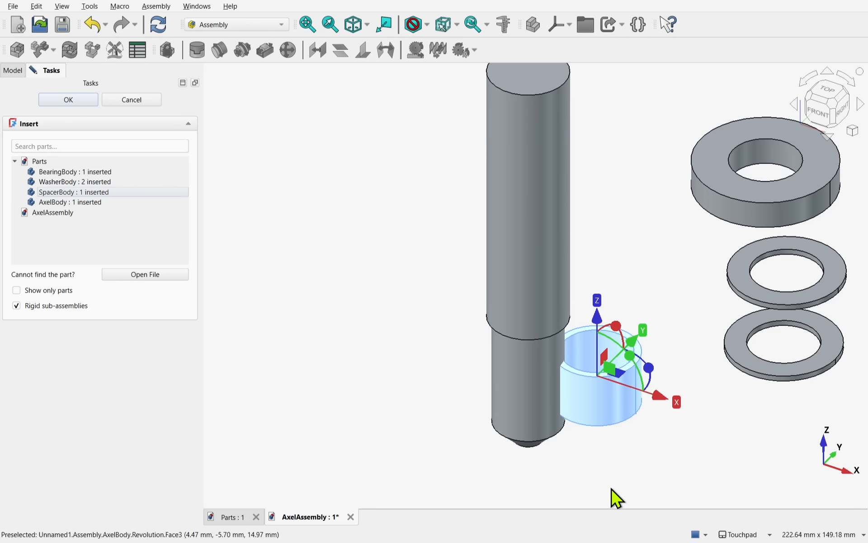
pyautogui.click(634, 486)
pyautogui.moveTo(602, 419); pyautogui.dragTo(794, 450)
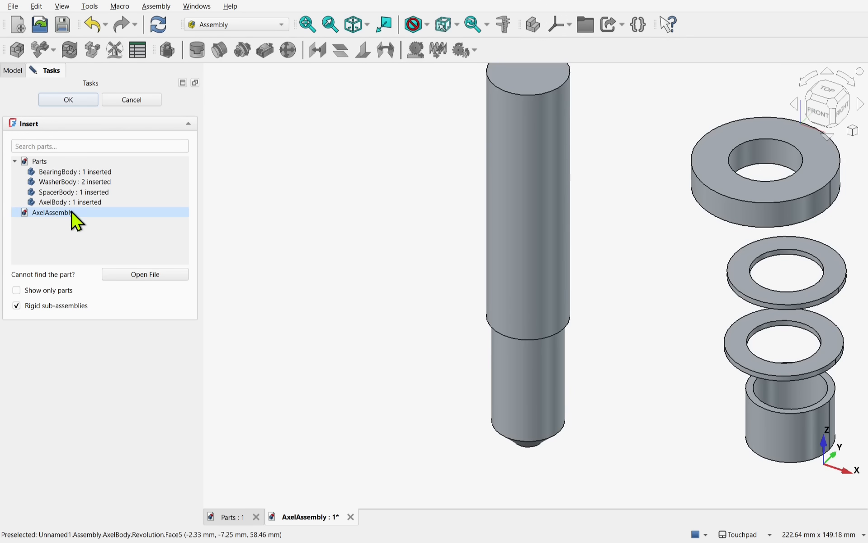
pyautogui.click(74, 173)
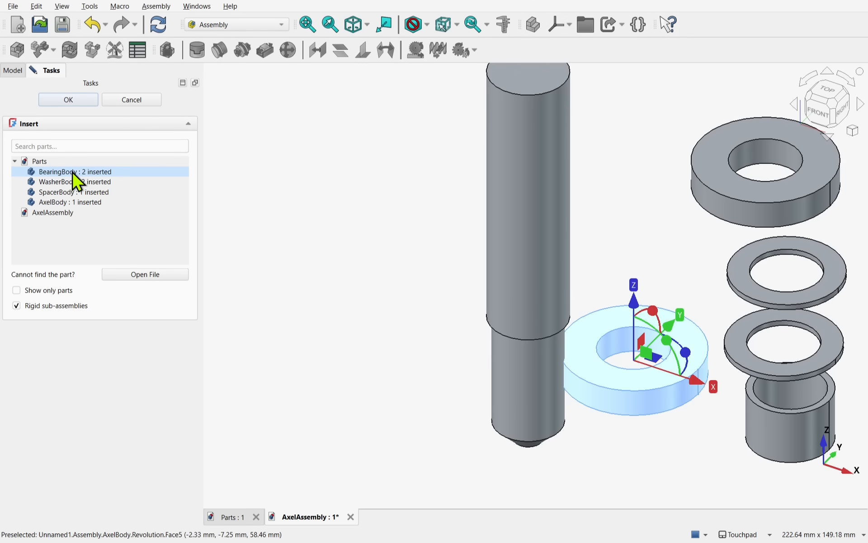
pyautogui.click(669, 452)
pyautogui.moveTo(638, 392); pyautogui.dragTo(672, 464)
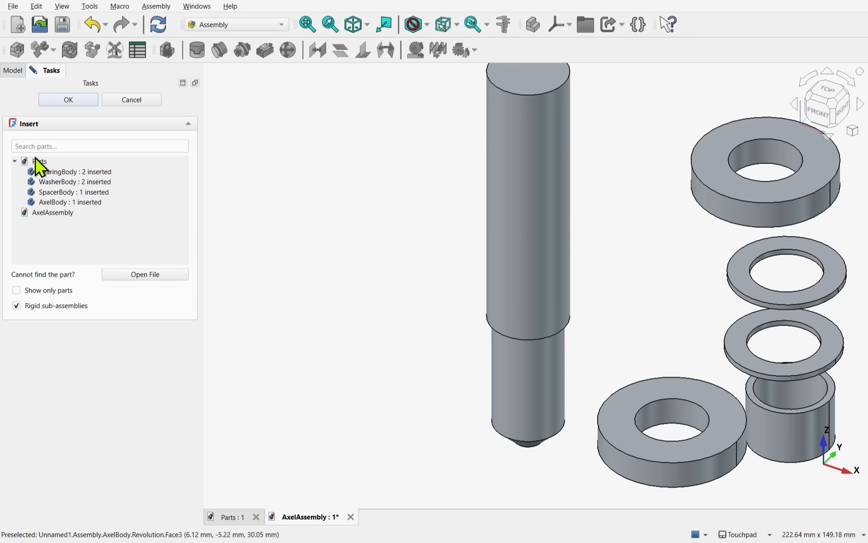
pyautogui.click(64, 100)
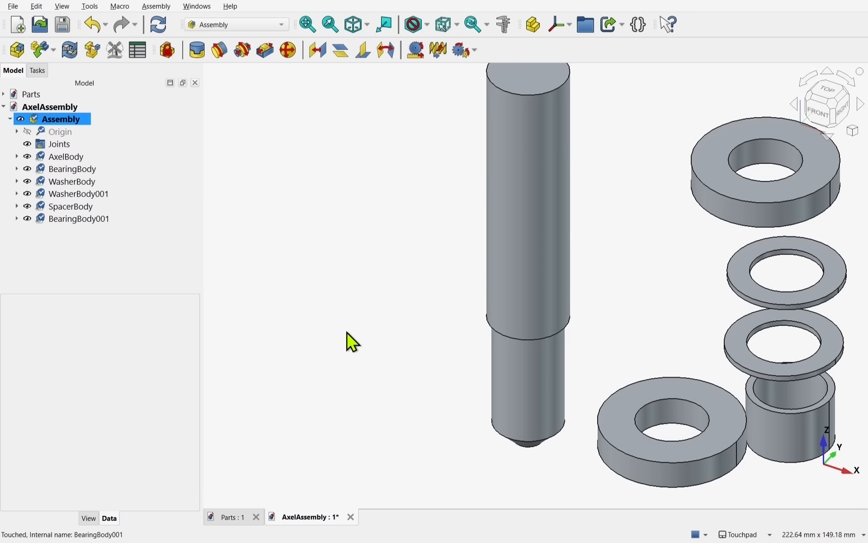
# - Move AxelBody farther from the other parts and rotate it about its X axis by -67.5°
pyautogui.moveTo(524, 233); pyautogui.dragTo(452, 256)
pyautogui.click(463, 253)
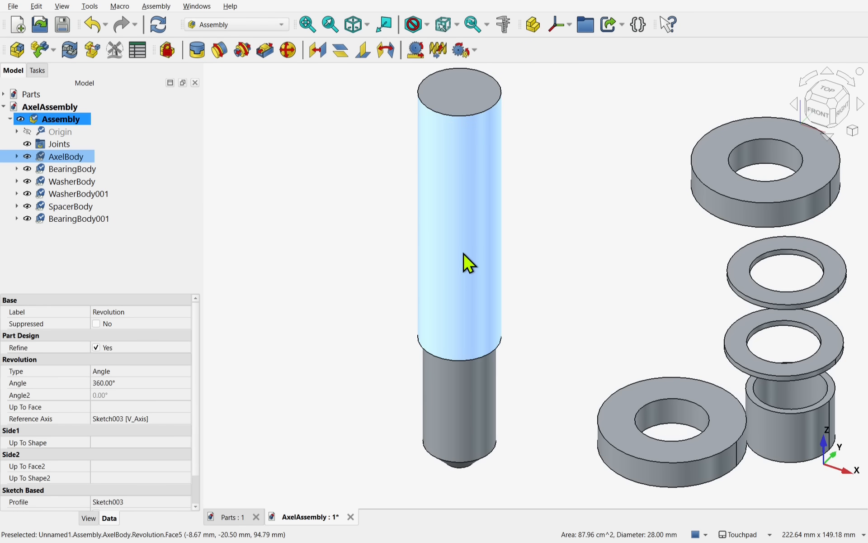
pyautogui.doubleClick(464, 254)
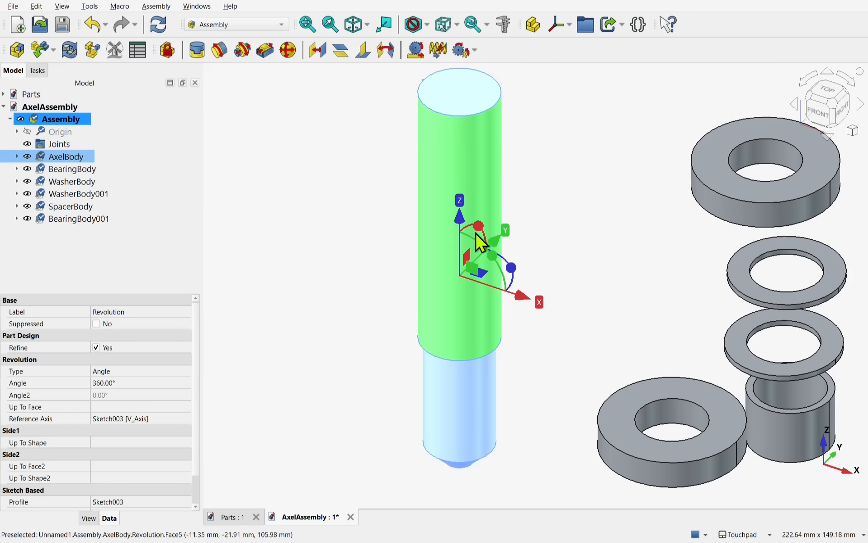
pyautogui.moveTo(482, 225); pyautogui.dragTo(612, 341)
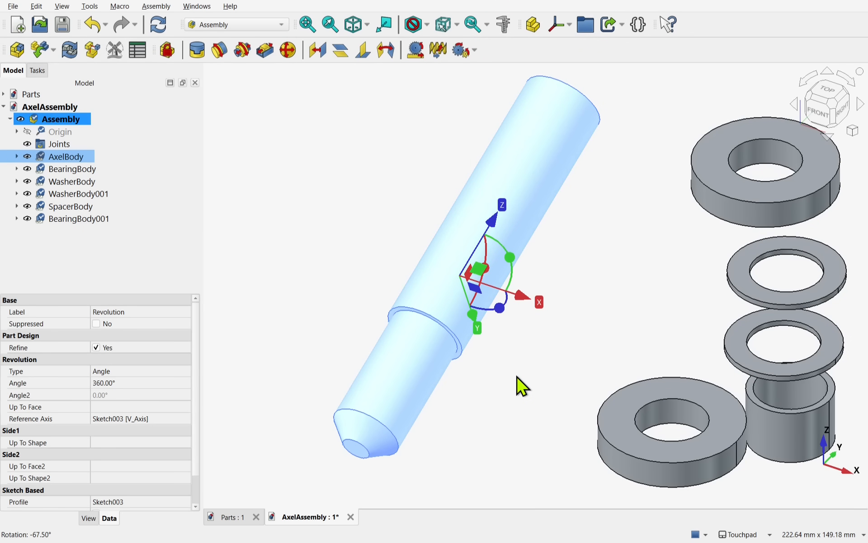
pyautogui.click(507, 398)
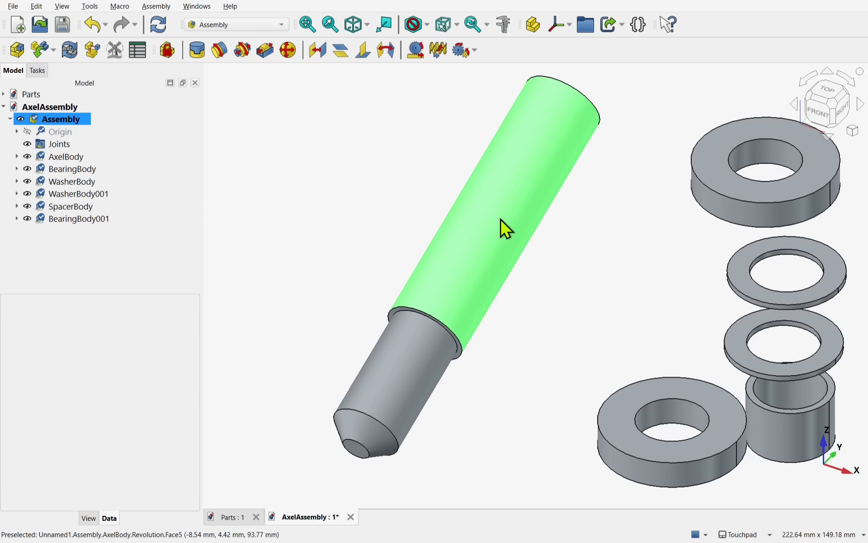
# - Ground AxelBody in its tilted position and check that it is locked against movement
pyautogui.click(505, 230)
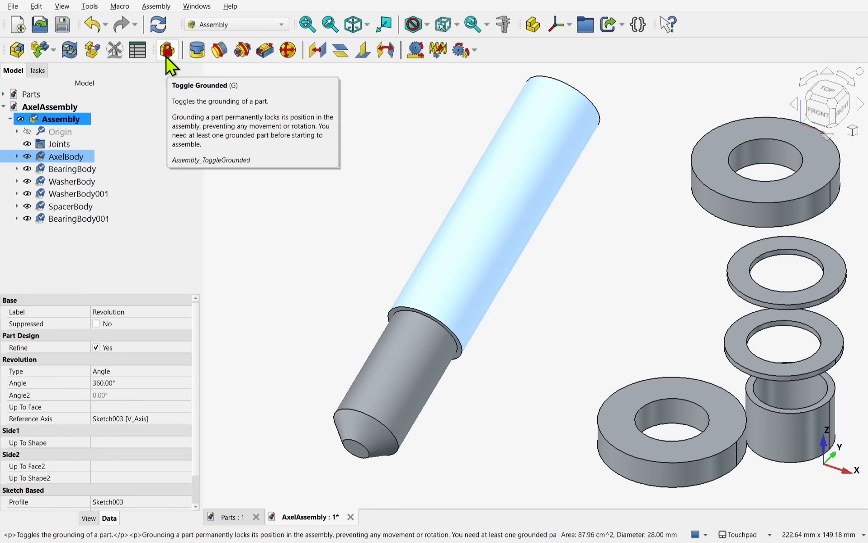
pyautogui.click(166, 56)
pyautogui.click(492, 223)
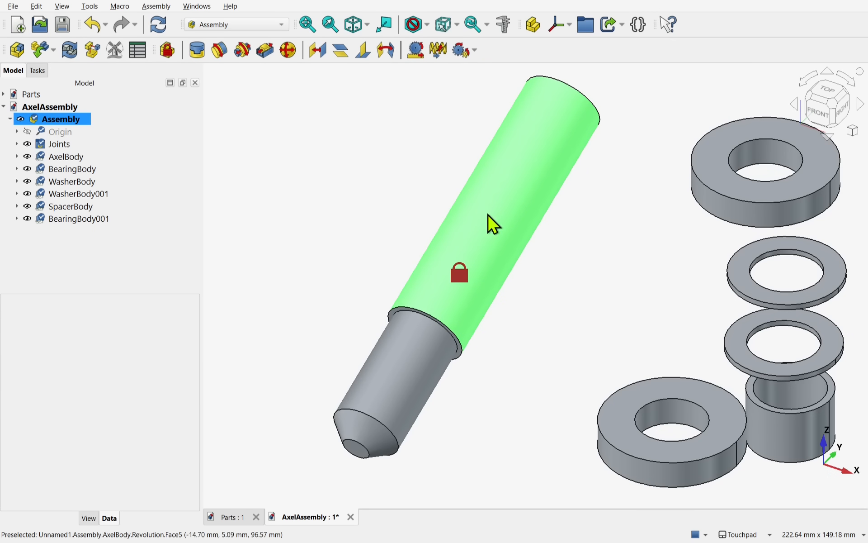
pyautogui.click(491, 224)
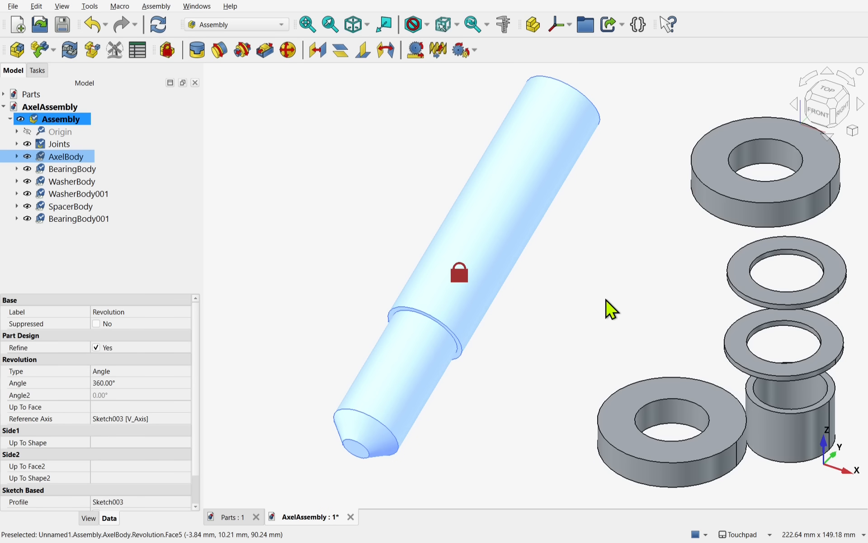
pyautogui.click(608, 317)
pyautogui.click(520, 236)
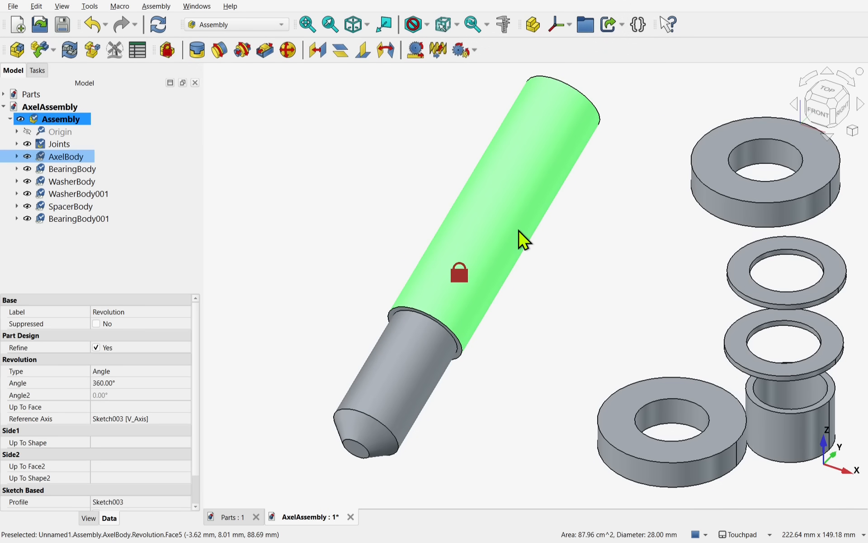
pyautogui.click(170, 62)
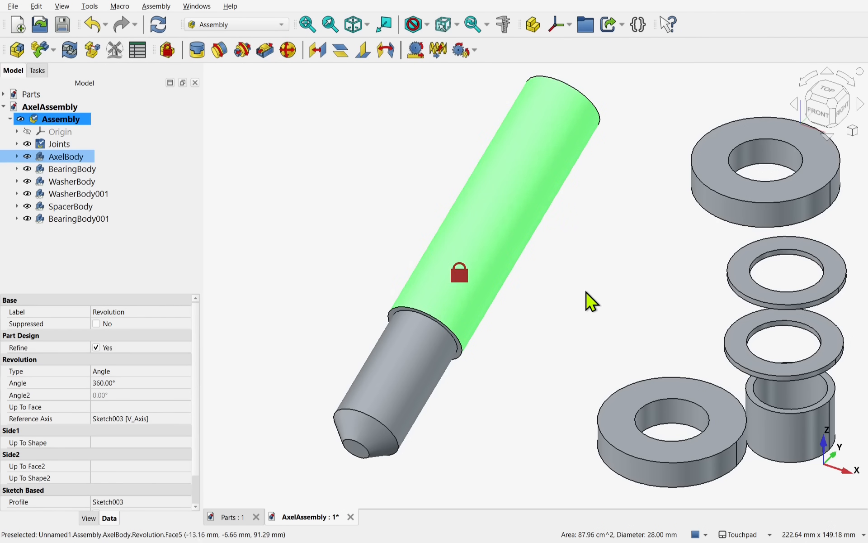
pyautogui.click(602, 305)
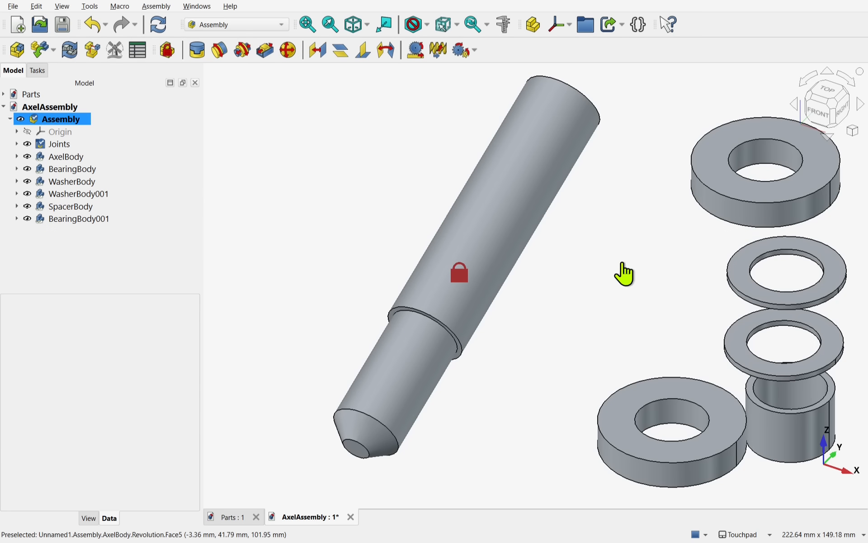
# - Create a Fixed joint between the inner edge of the lower washer and the axle's shoulder edge
pyautogui.click(197, 50)
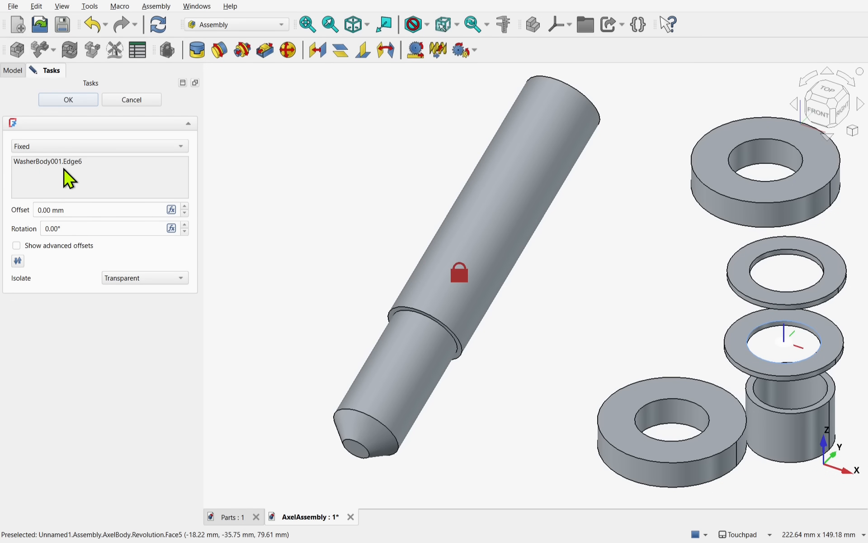
pyautogui.click(794, 323)
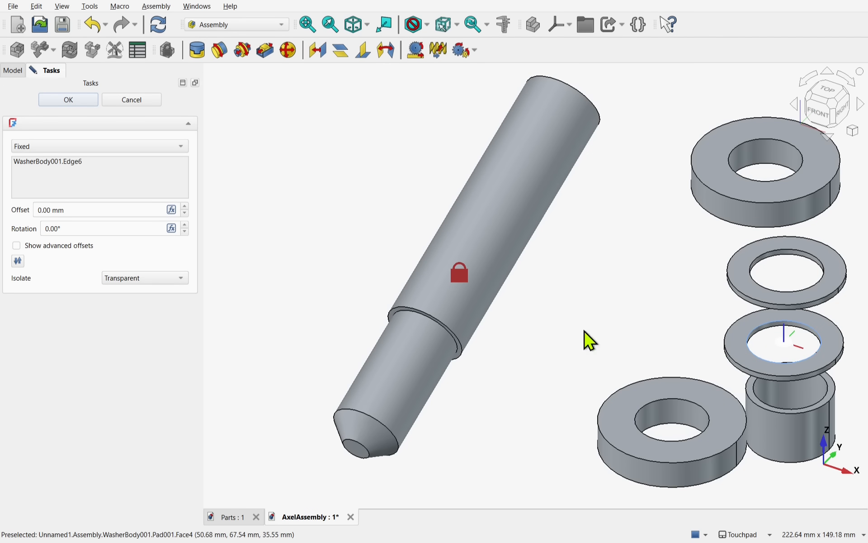
pyautogui.click(446, 325)
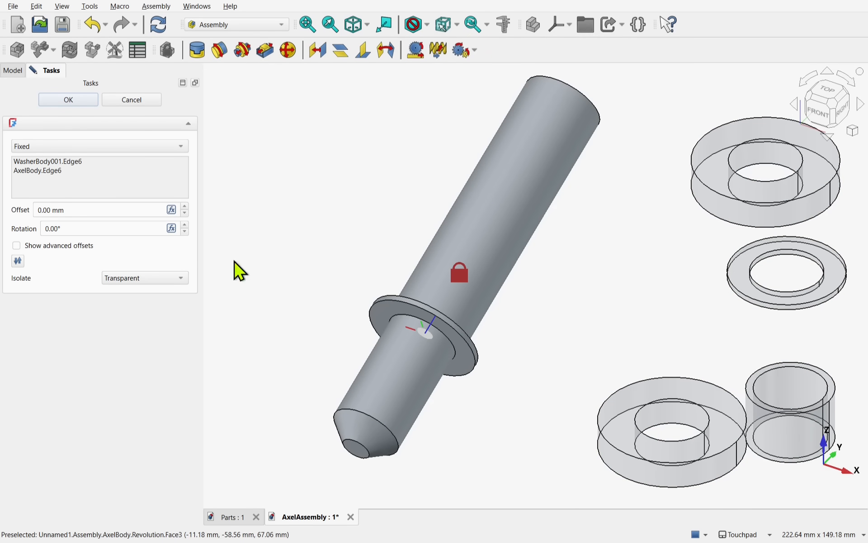
# - Check the removal option for the AxelBody edge reference, keep the reference, and accept the Fixed joint between WasherBody001 and AxelBody
pyautogui.rightClick(55, 172)
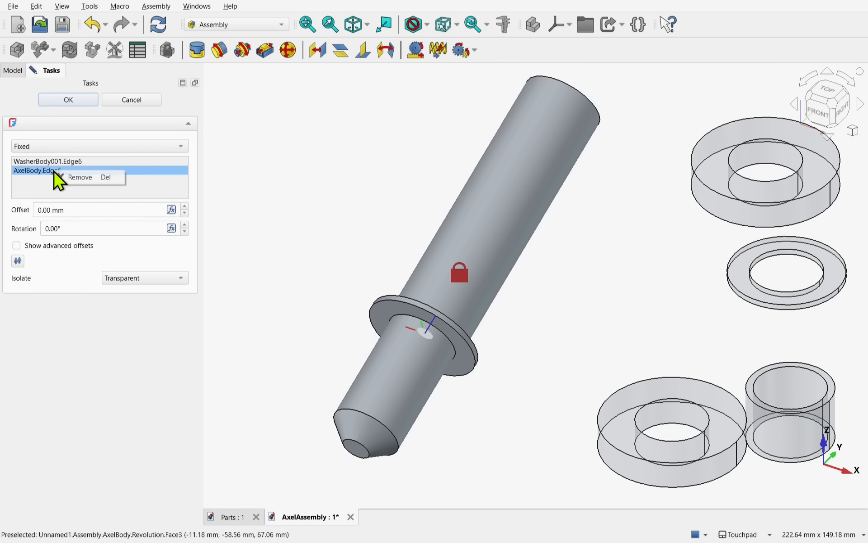
pyautogui.click(199, 364)
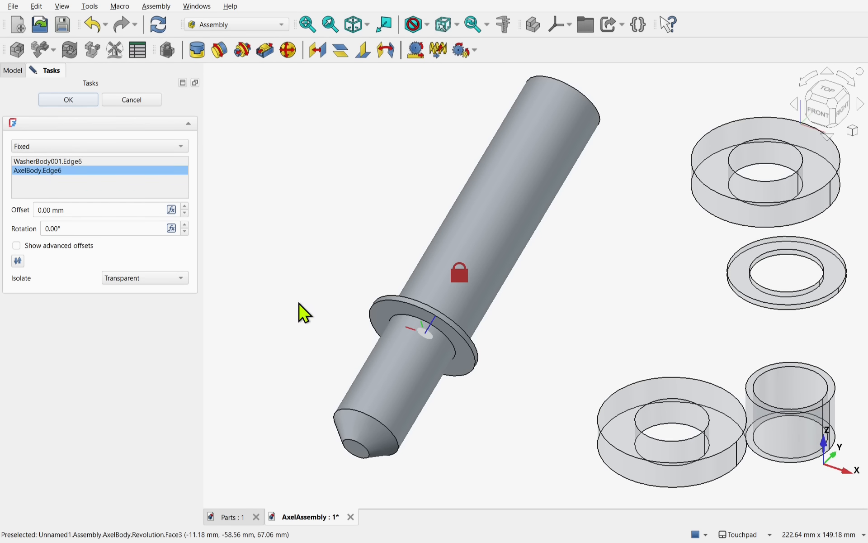
pyautogui.click(63, 101)
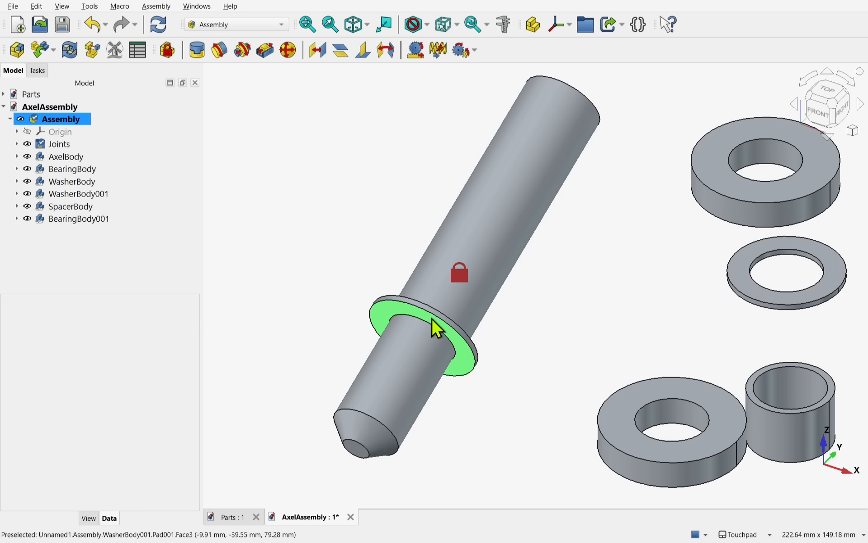
# - Create a Fixed joint between the upper inner edge of BearingBody001 and the exposed inner edge of WasherBody001 on the axle
pyautogui.click(704, 431)
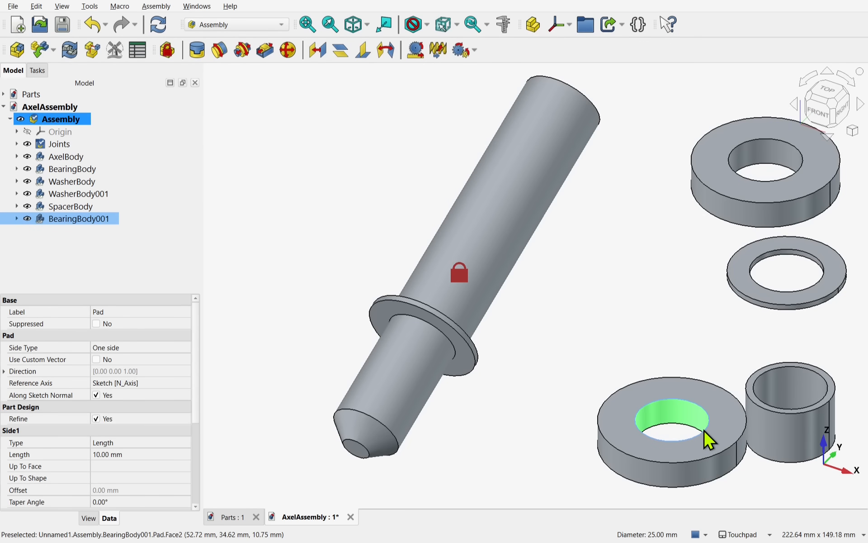
pyautogui.click(442, 332)
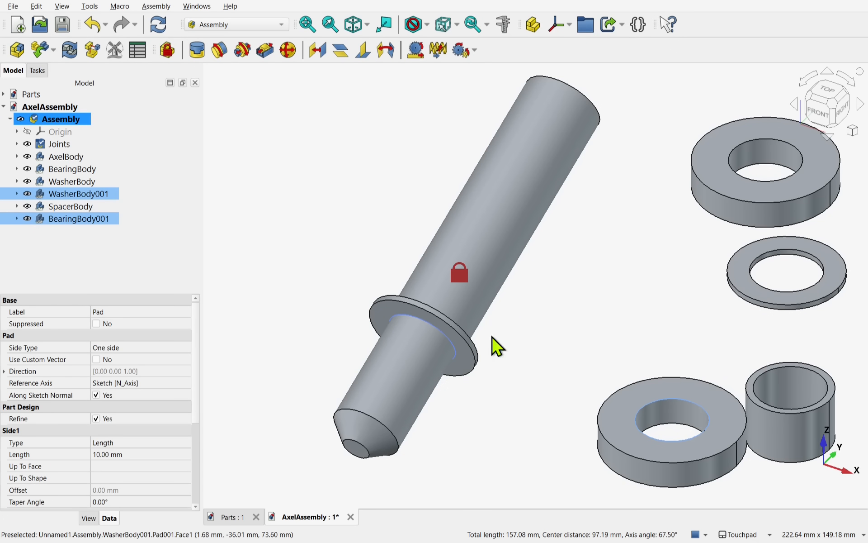
pyautogui.click(201, 57)
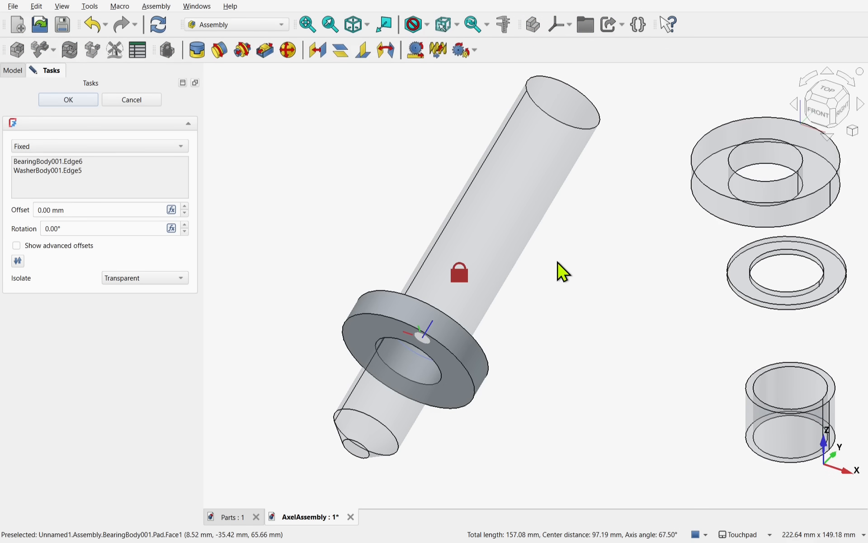
pyautogui.keyDown('shift'); pyautogui.moveTo(557, 263); pyautogui.dragTo(572, 243); pyautogui.keyUp('shift')
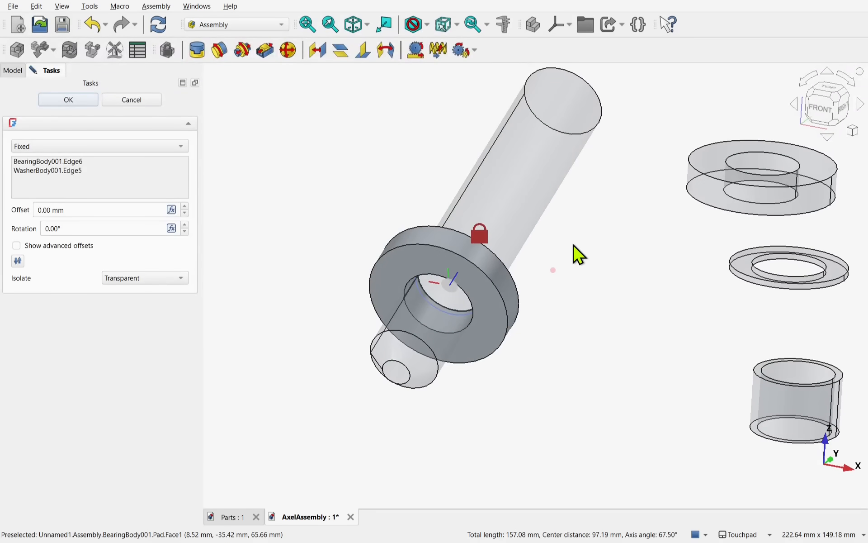
pyautogui.click(68, 102)
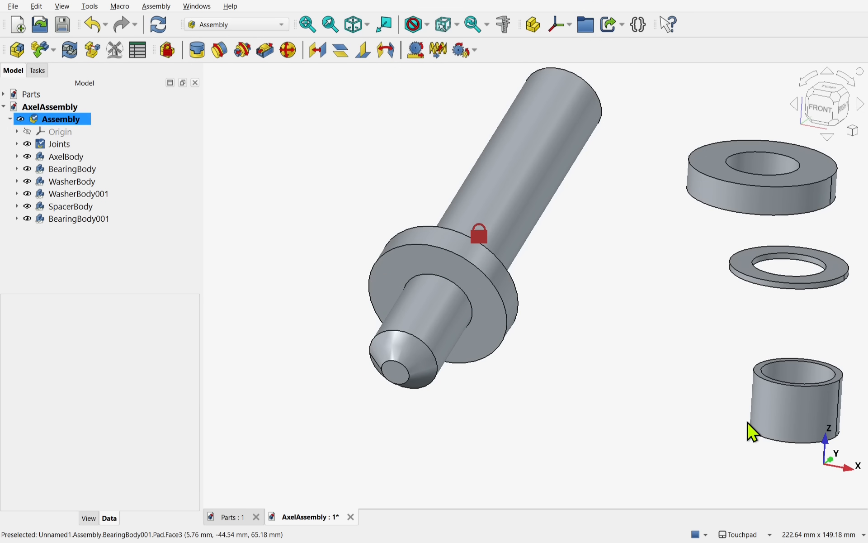
# - Move SpacerBody clear of the washer and join its lower outer edge to WasherBody's upper inner edge with a Fixed joint
pyautogui.moveTo(789, 427); pyautogui.dragTo(608, 365)
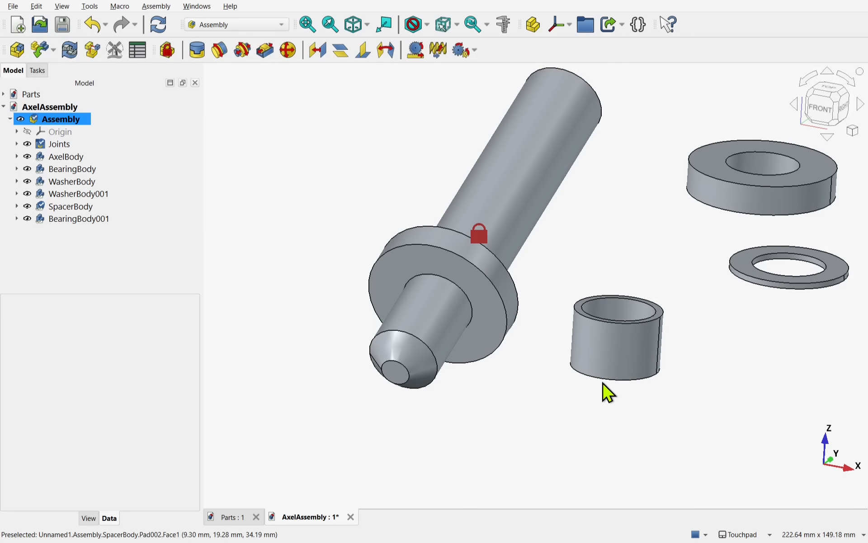
pyautogui.click(607, 380)
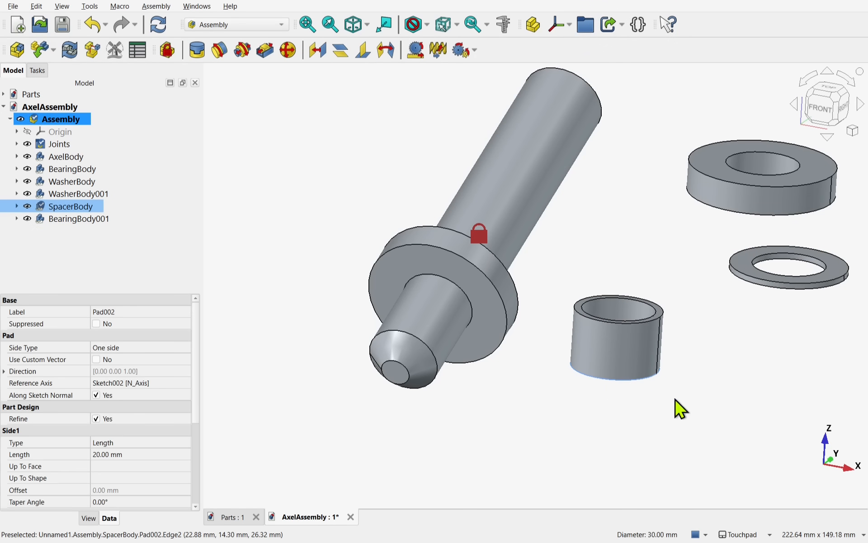
pyautogui.keyDown('ctrl'); pyautogui.click(823, 261); pyautogui.keyUp('ctrl')
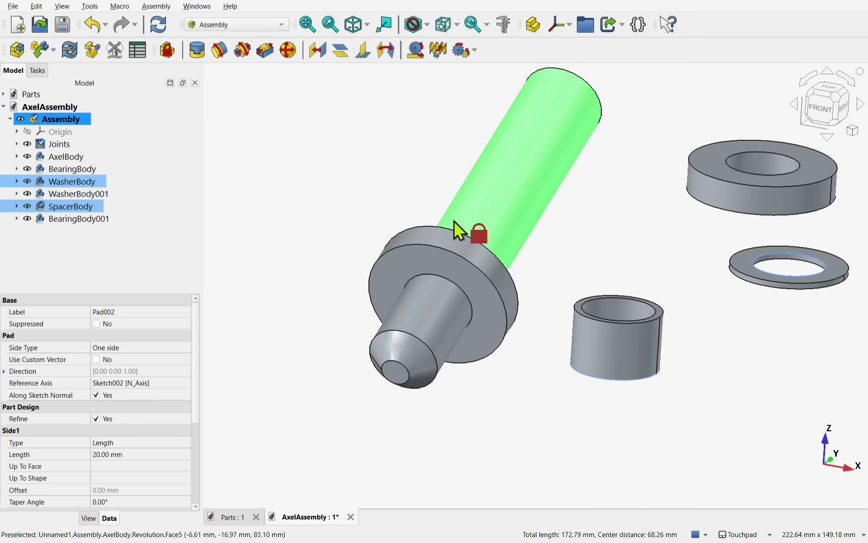
pyautogui.click(199, 54)
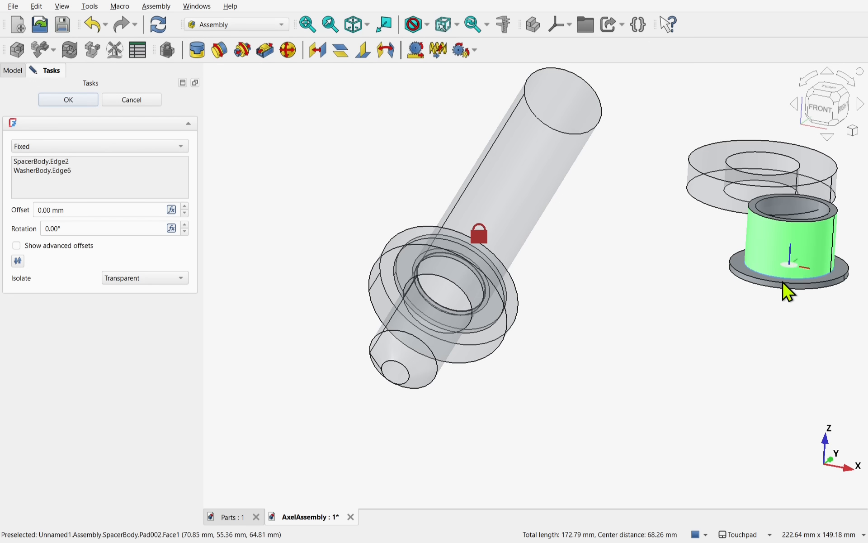
pyautogui.click(83, 100)
# - Move the joined spacer and washer closer, then fix SpacerBody's upper inner edge to BearingBody001's exposed inner edge with a Fixed joint
pyautogui.moveTo(816, 247); pyautogui.dragTo(710, 313)
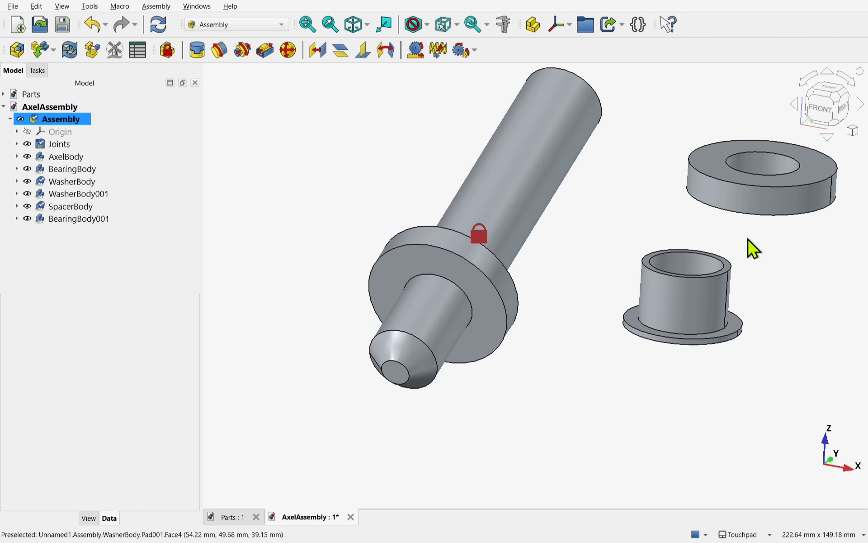
pyautogui.click(689, 252)
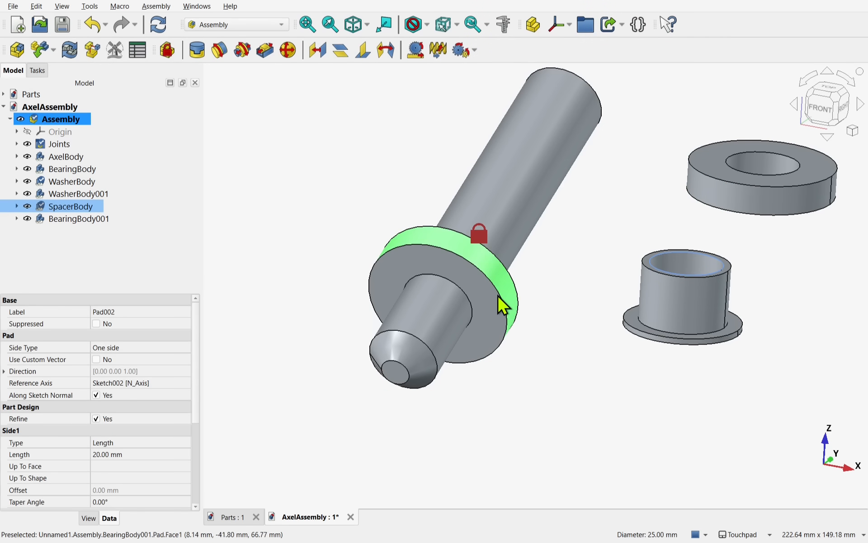
pyautogui.keyDown('ctrl'); pyautogui.click(463, 290); pyautogui.keyUp('ctrl')
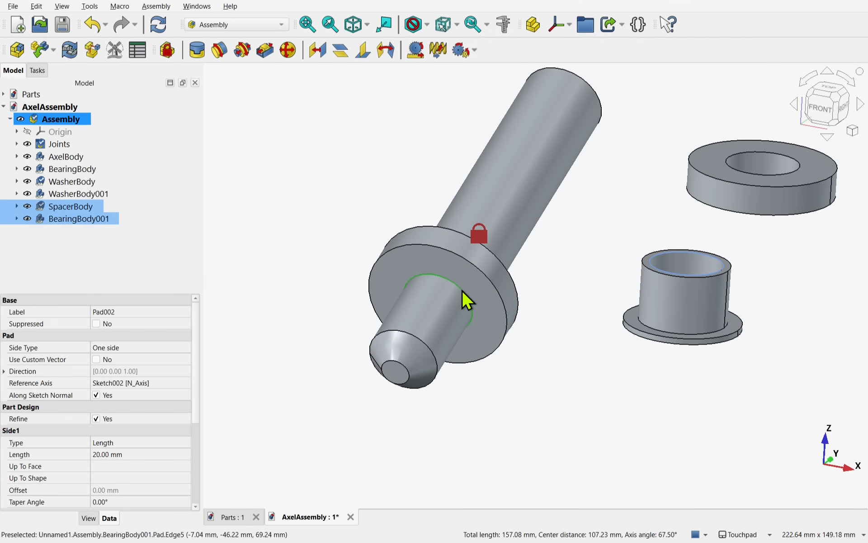
pyautogui.click(197, 51)
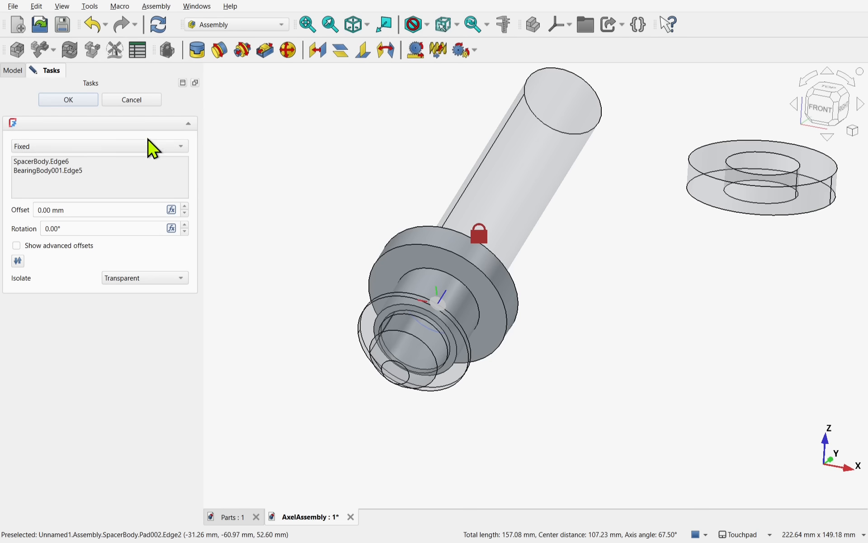
pyautogui.click(72, 100)
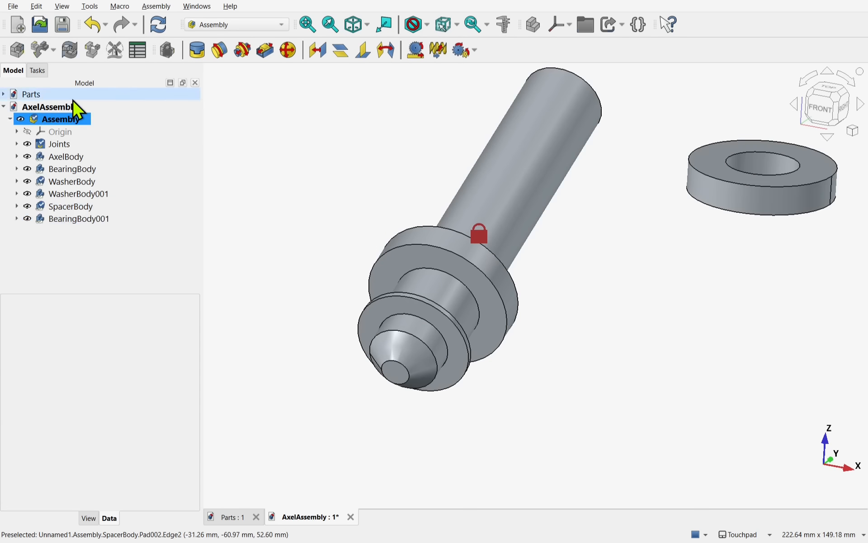
# - Create a Fixed joint between the upper inner edge of BearingBody and the exposed inner edge of WasherBody near the axle tip
pyautogui.click(775, 176)
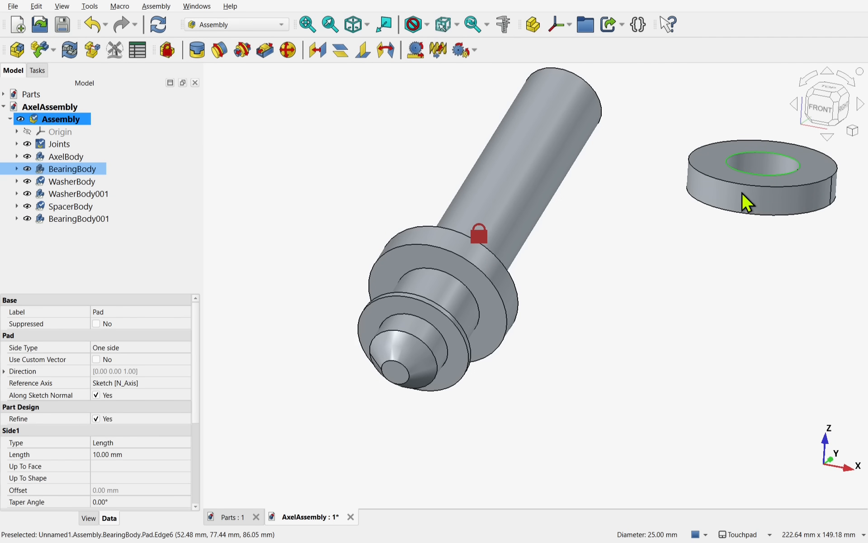
pyautogui.keyDown('ctrl'); pyautogui.click(446, 340); pyautogui.keyUp('ctrl')
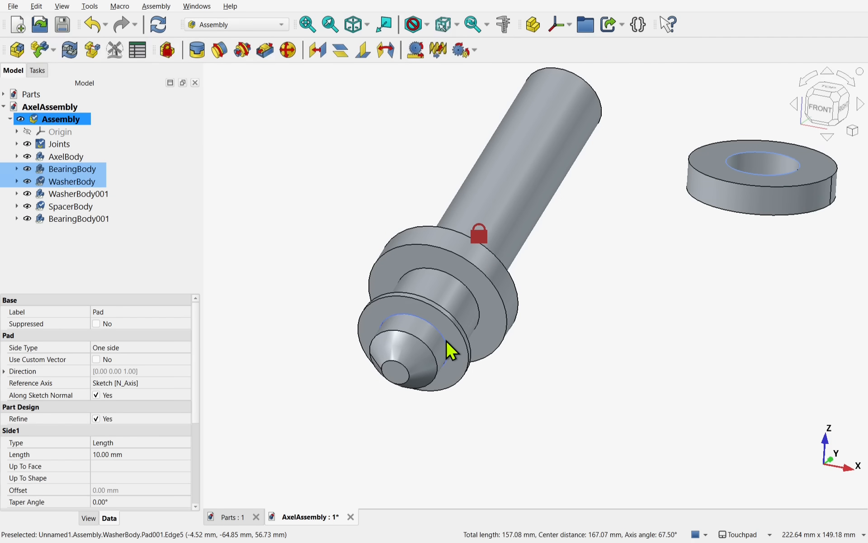
pyautogui.click(197, 50)
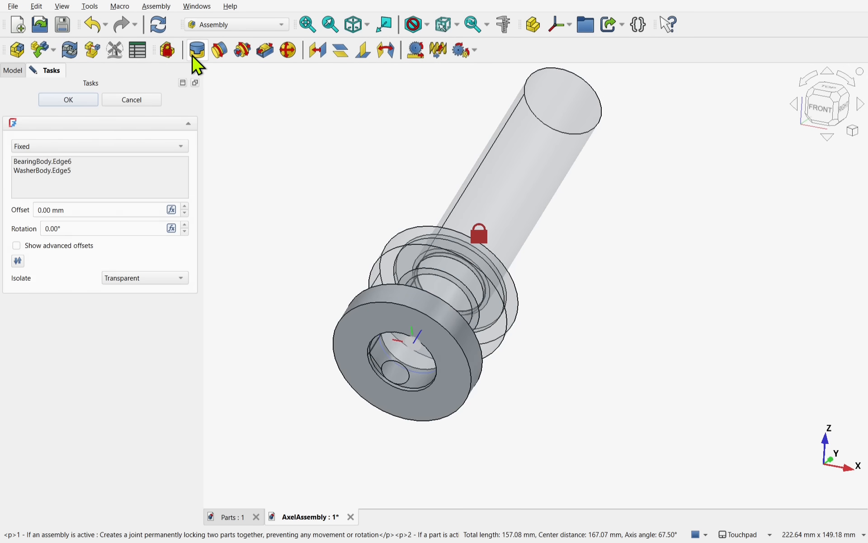
pyautogui.click(69, 100)
# - Examine the assembled stack on the axle and highlight BearingBody001, SpacerBody, WasherBody001 and WasherBody one after another to identify them
pyautogui.moveTo(300, 252); pyautogui.dragTo(441, 350)
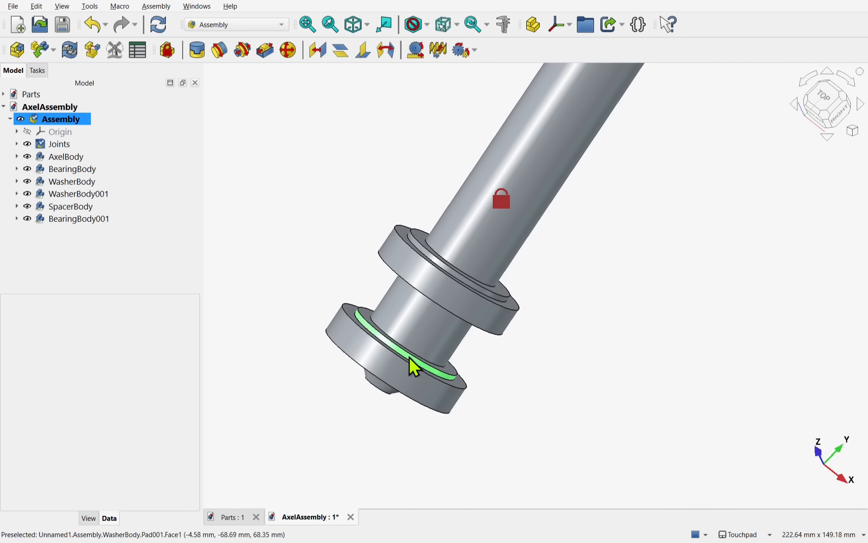
pyautogui.moveTo(429, 400); pyautogui.dragTo(409, 359)
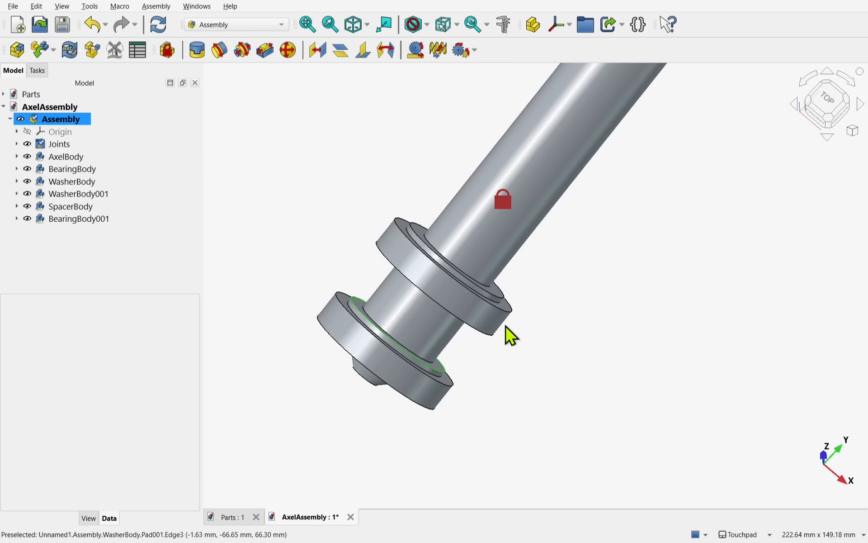
pyautogui.moveTo(512, 335); pyautogui.dragTo(613, 322)
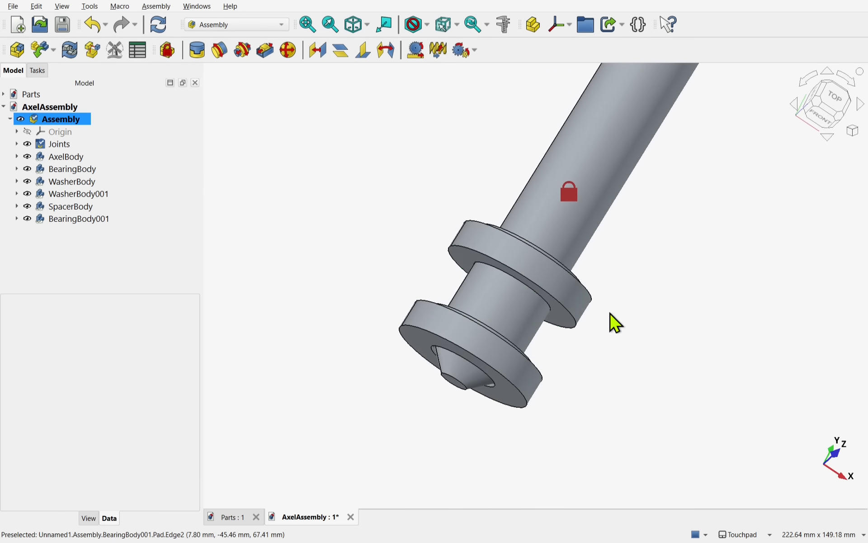
pyautogui.click(71, 220)
pyautogui.click(77, 208)
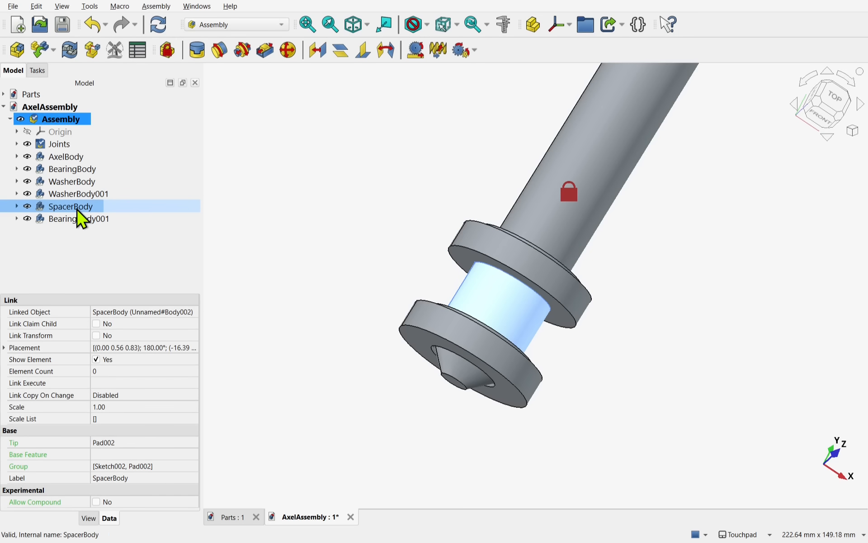
pyautogui.click(62, 198)
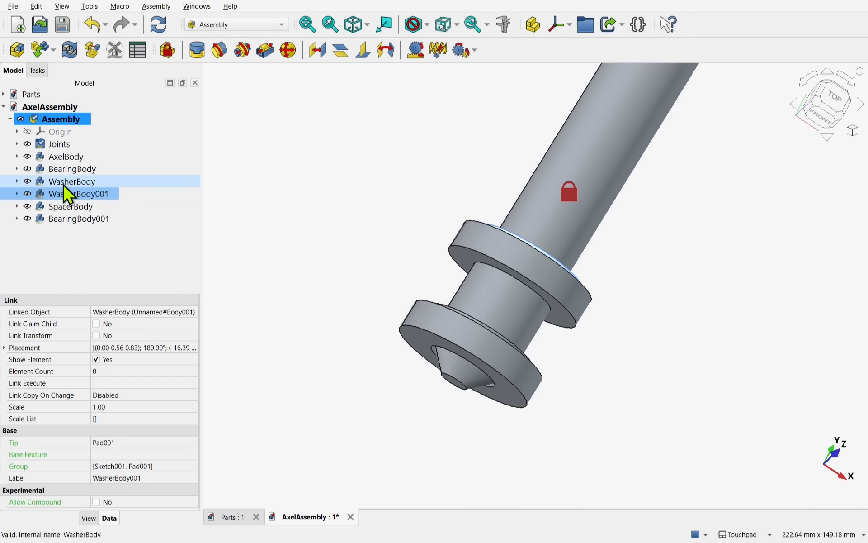
pyautogui.click(64, 183)
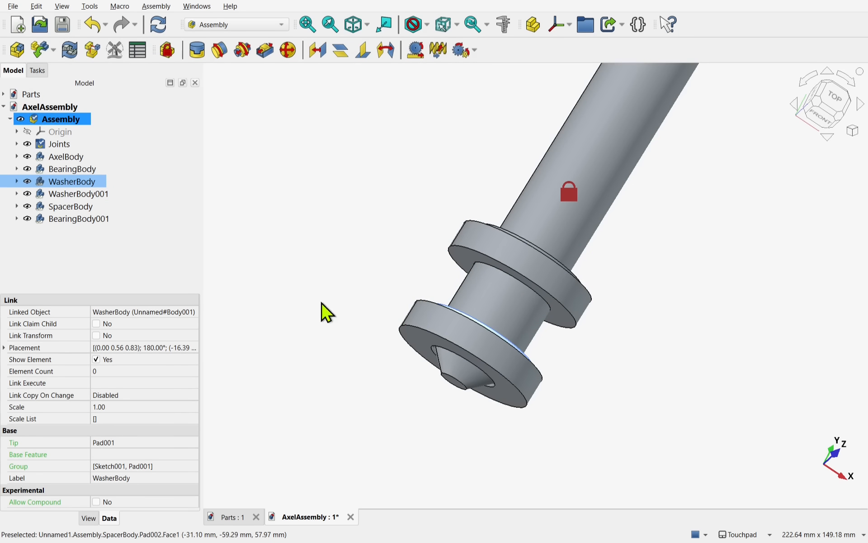
# - Expand the Joints group, show the Fixed003 joint, and examine its properties and position between SpacerBody and BearingBody001
pyautogui.click(17, 144)
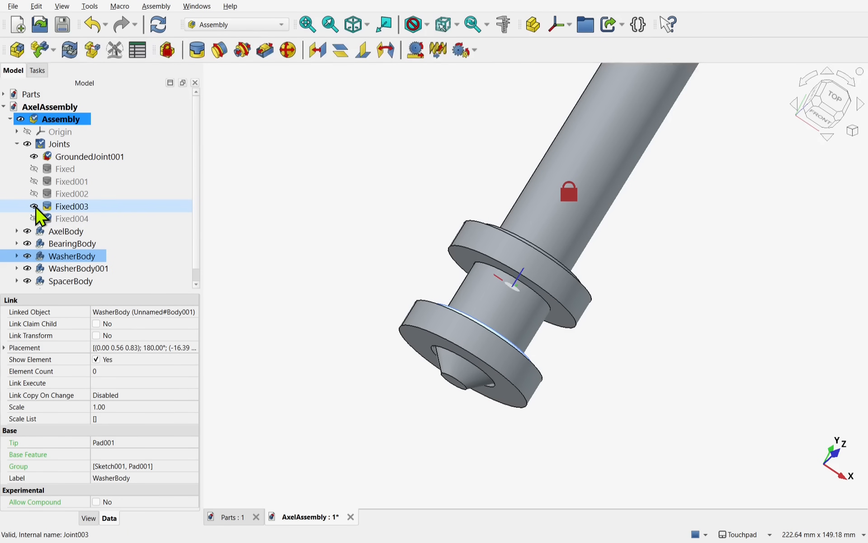
pyautogui.click(71, 207)
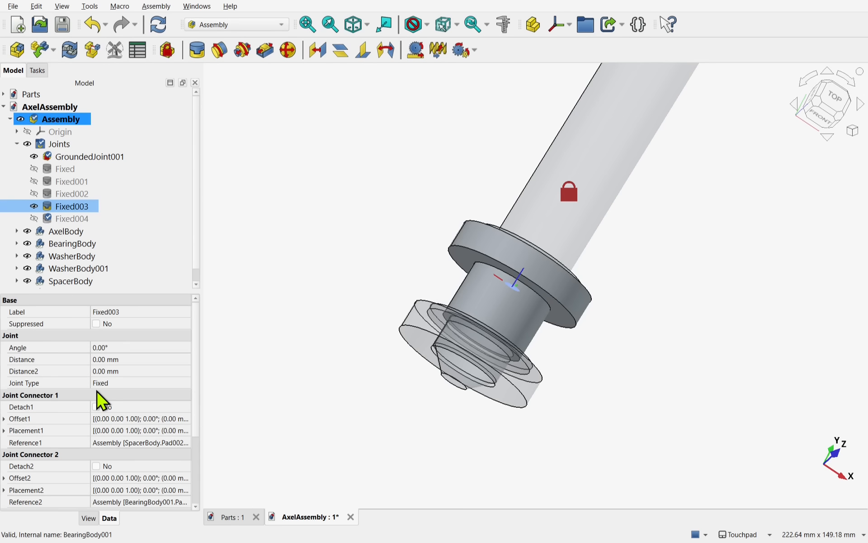
pyautogui.scroll(-3, 199, 397)
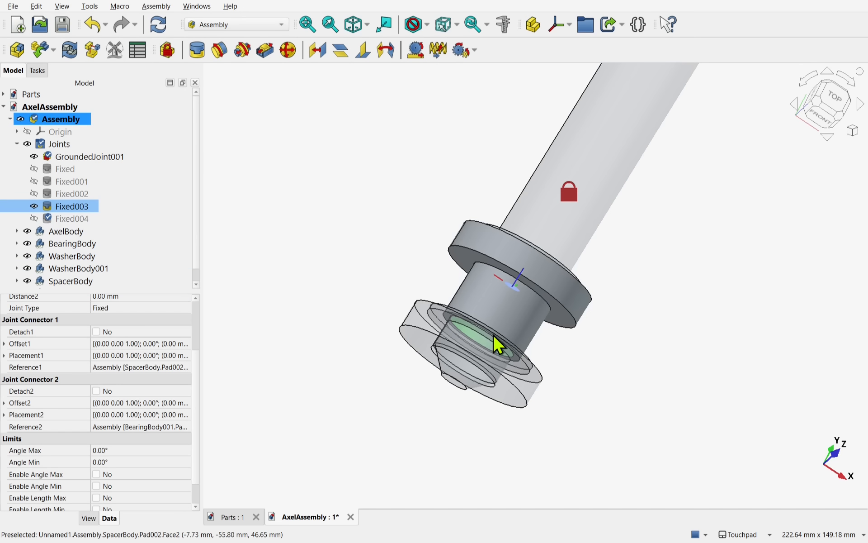
pyautogui.keyDown('shift'); pyautogui.moveTo(493, 338); pyautogui.dragTo(517, 335); pyautogui.keyUp('shift')
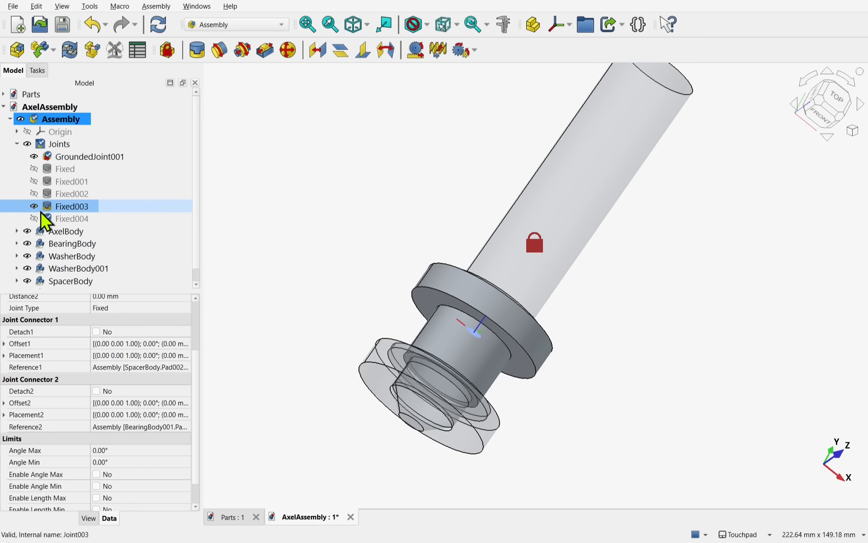
# - Show the Fixed004 joint on the model and make room in its property list to read both connector references in full
pyautogui.click(62, 219)
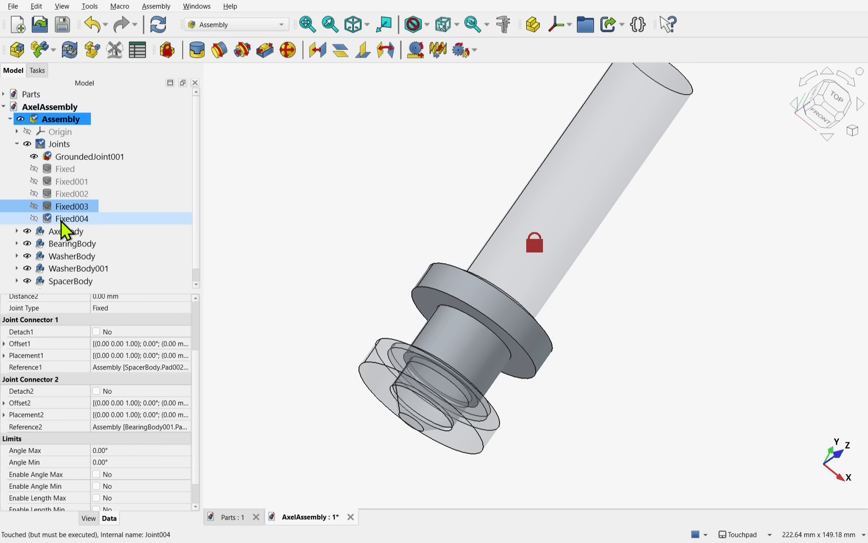
pyautogui.keyDown('alt'); pyautogui.moveTo(470, 373); pyautogui.dragTo(361, 346); pyautogui.keyUp('alt')
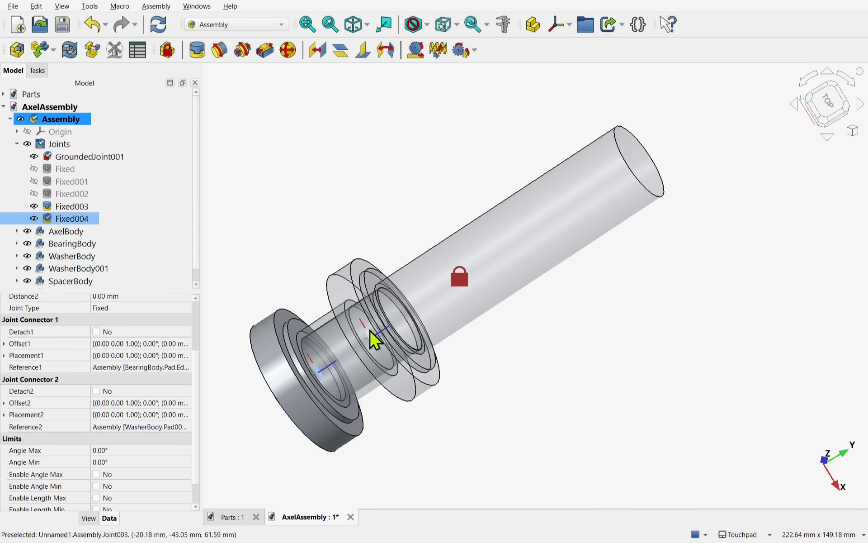
pyautogui.keyDown('alt'); pyautogui.moveTo(389, 375); pyautogui.dragTo(373, 387); pyautogui.keyUp('alt')
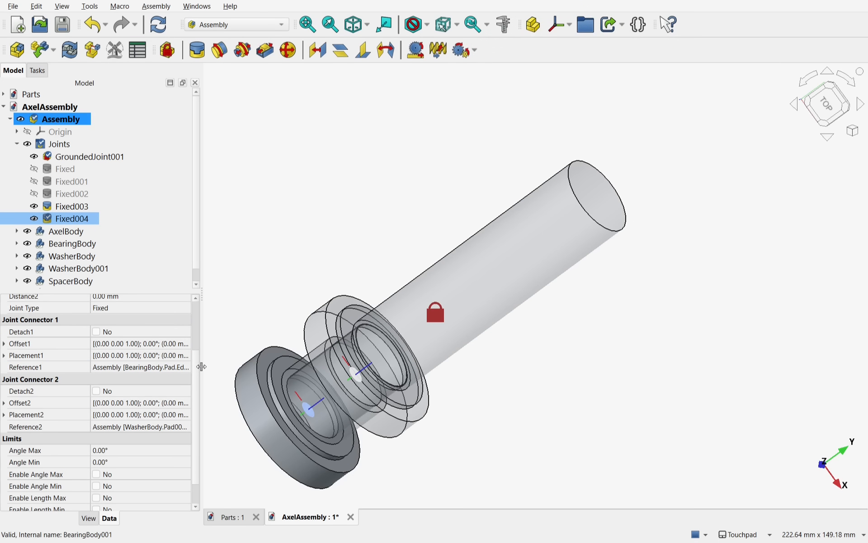
pyautogui.moveTo(202, 366); pyautogui.dragTo(305, 370)
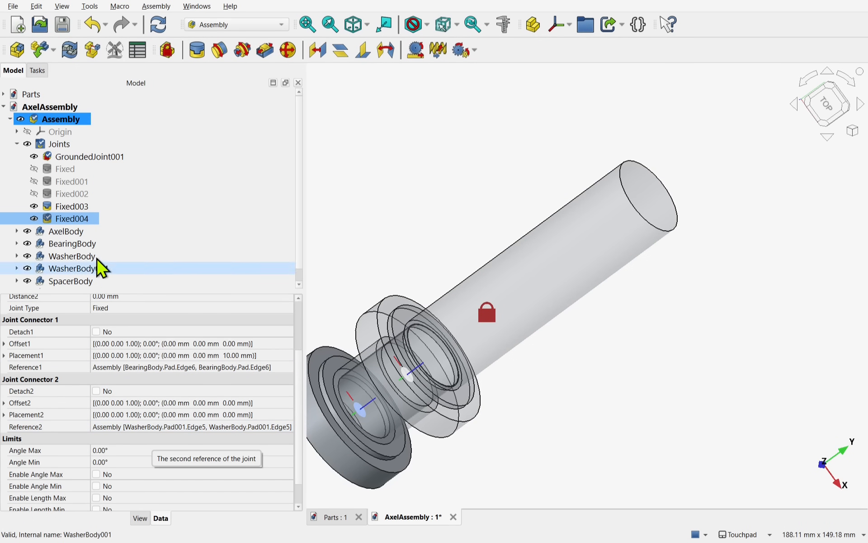
# - Delete the Fixed004 joint and move the freed BearingBody away from the axle
pyautogui.rightClick(78, 226)
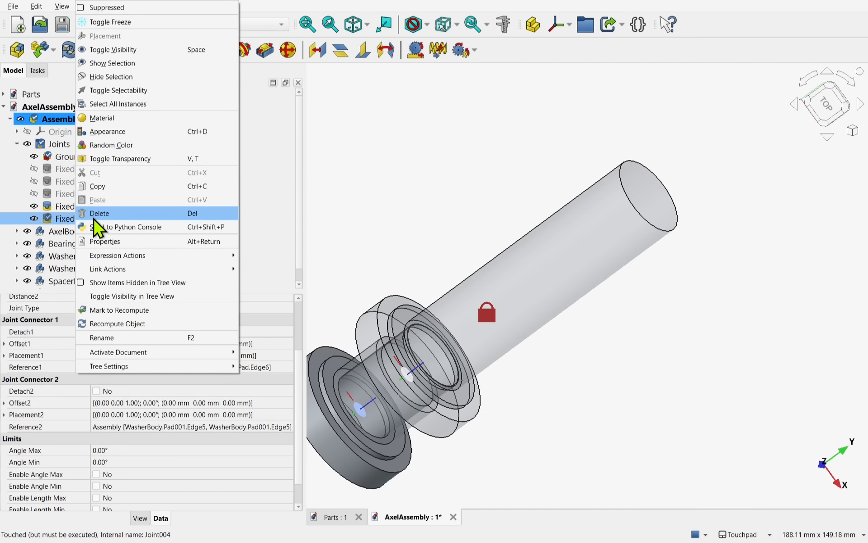
pyautogui.click(96, 215)
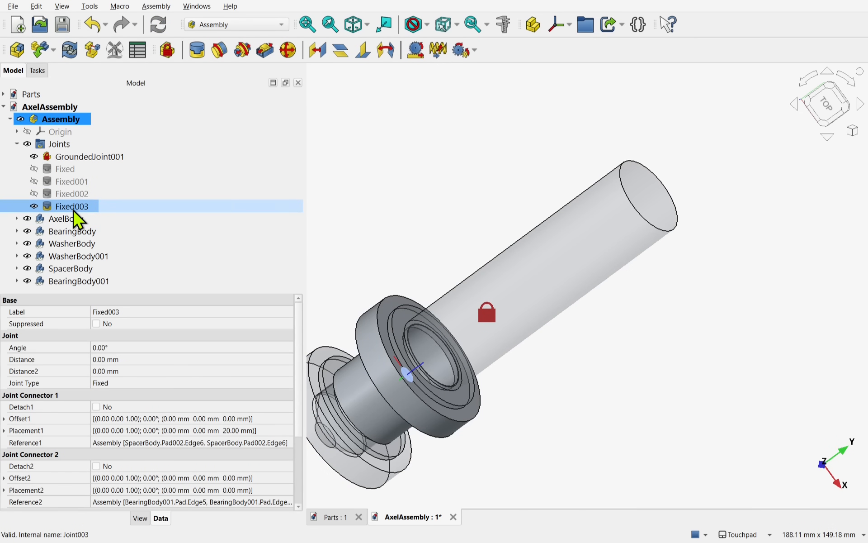
pyautogui.click(465, 482)
pyautogui.moveTo(367, 476); pyautogui.dragTo(704, 468)
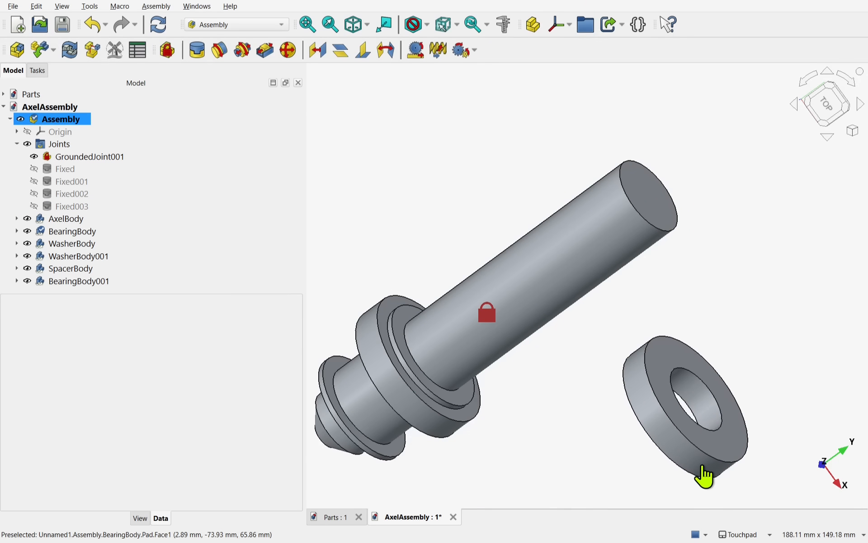
# - Delete the Fixed002 joint between SpacerBody and WasherBody, and move the freed WasherBody clear of the axle
pyautogui.keyDown('alt'); pyautogui.moveTo(543, 386); pyautogui.dragTo(590, 348); pyautogui.keyUp('alt')
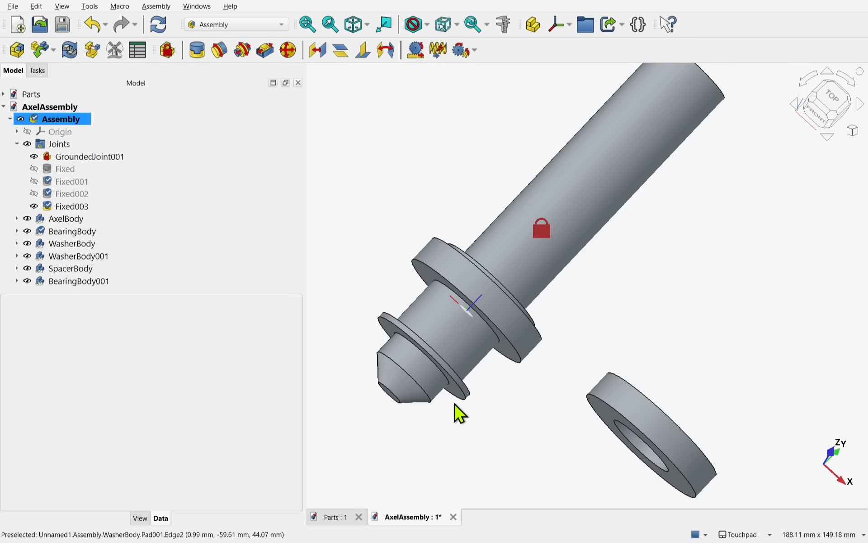
pyautogui.click(73, 206)
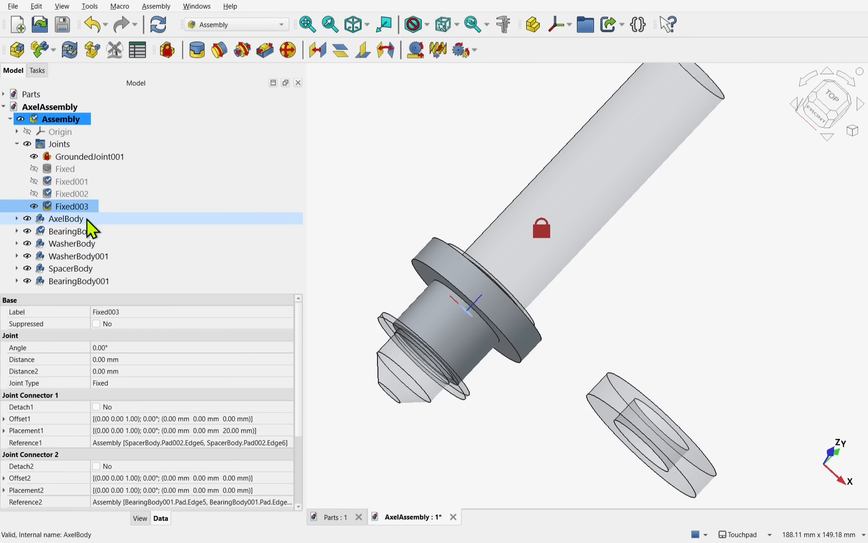
pyautogui.keyDown('alt'); pyautogui.moveTo(465, 368); pyautogui.dragTo(411, 411); pyautogui.keyUp('alt')
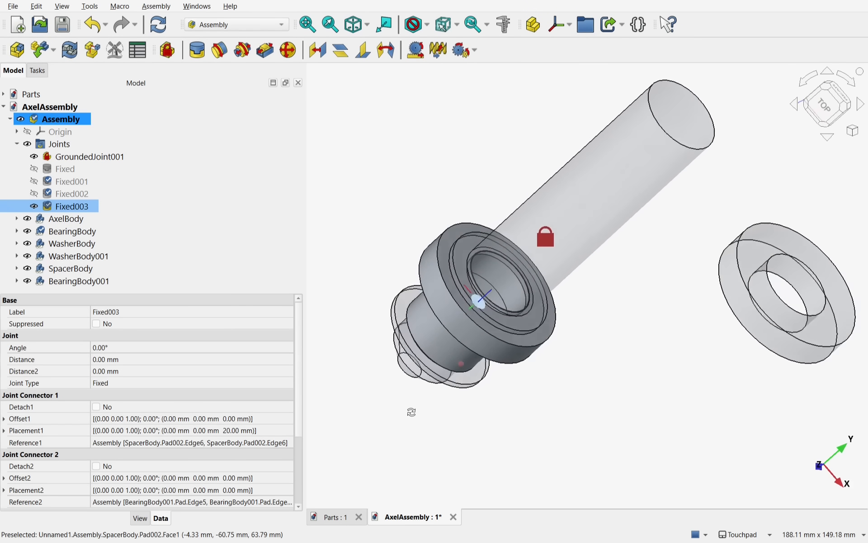
pyautogui.click(77, 194)
pyautogui.keyDown('alt'); pyautogui.moveTo(407, 351); pyautogui.dragTo(465, 333); pyautogui.keyUp('alt')
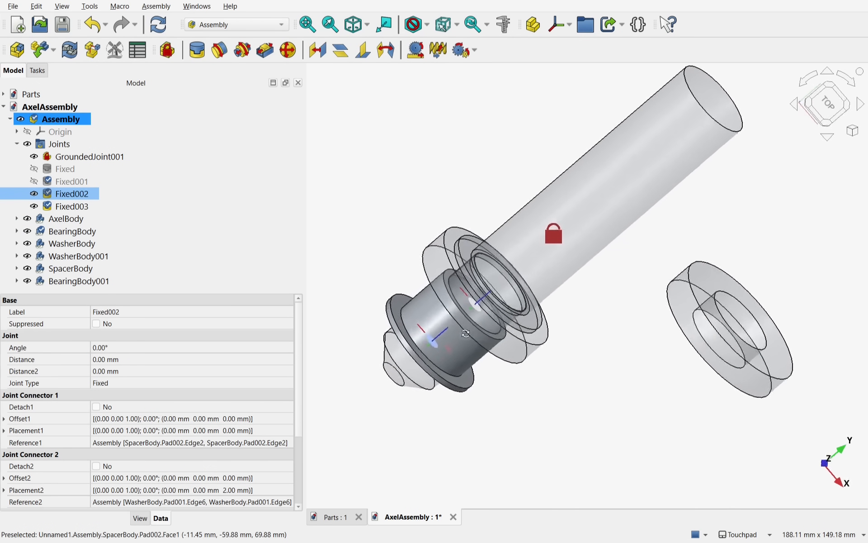
pyautogui.rightClick(71, 203)
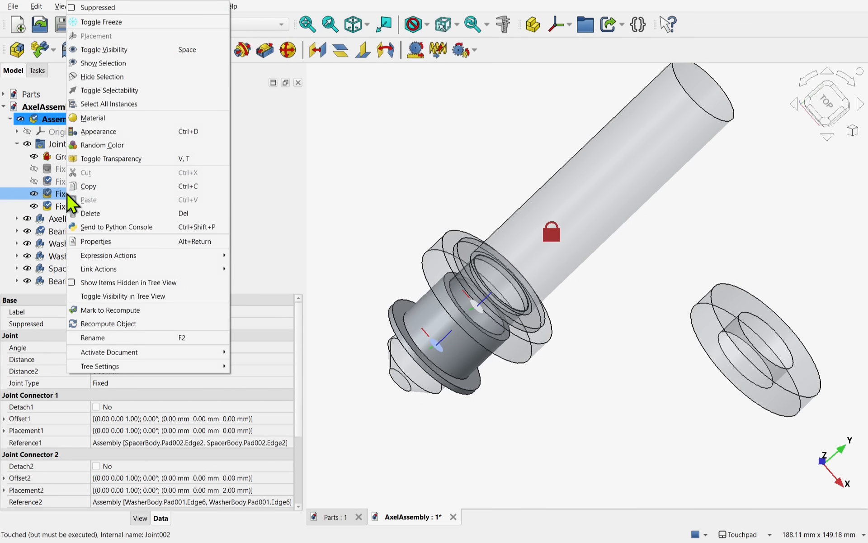
pyautogui.click(90, 213)
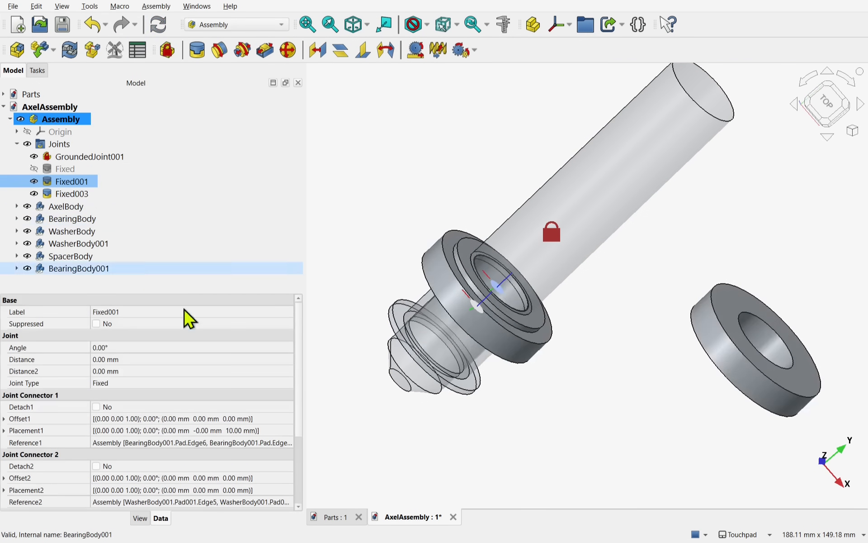
pyautogui.click(425, 434)
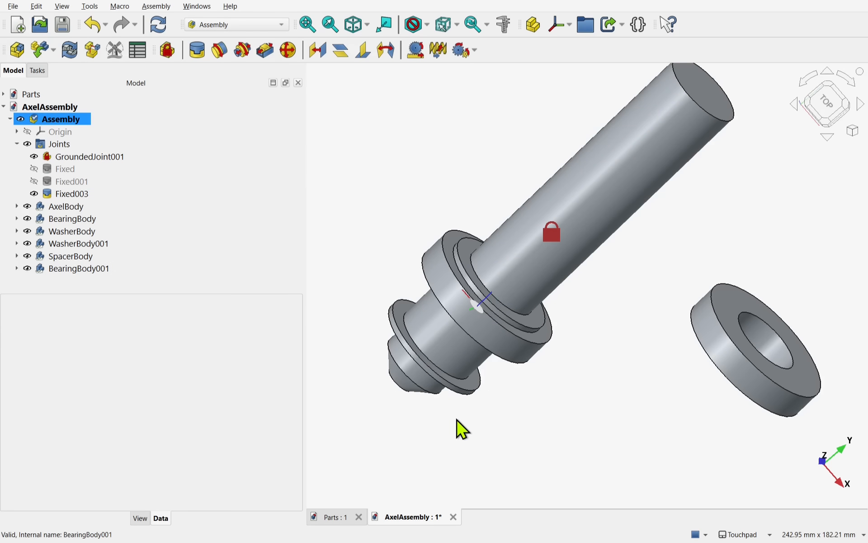
pyautogui.moveTo(466, 397); pyautogui.dragTo(645, 472)
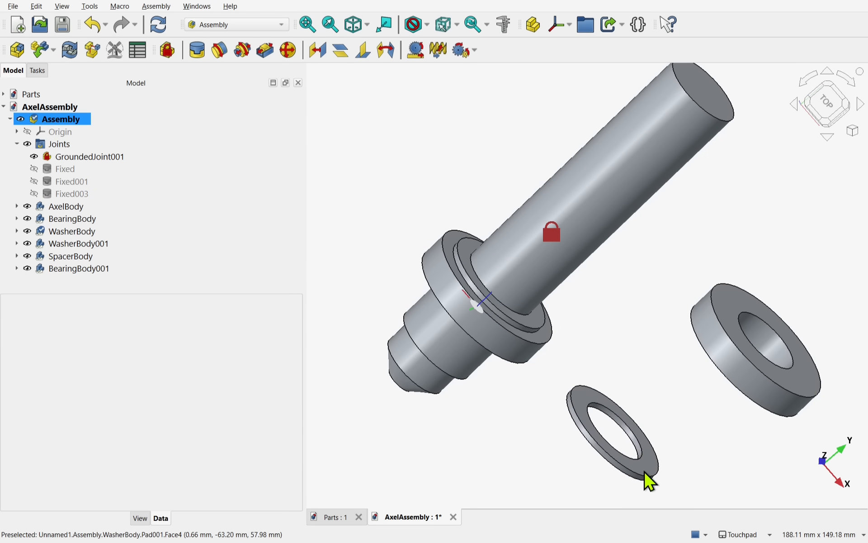
# - Create a Fixed joint between the inner edge of WasherBody and the facing inner edge of the loose BearingBody
pyautogui.keyDown('alt'); pyautogui.moveTo(669, 390); pyautogui.dragTo(796, 339); pyautogui.keyUp('alt')
pyautogui.click(560, 367)
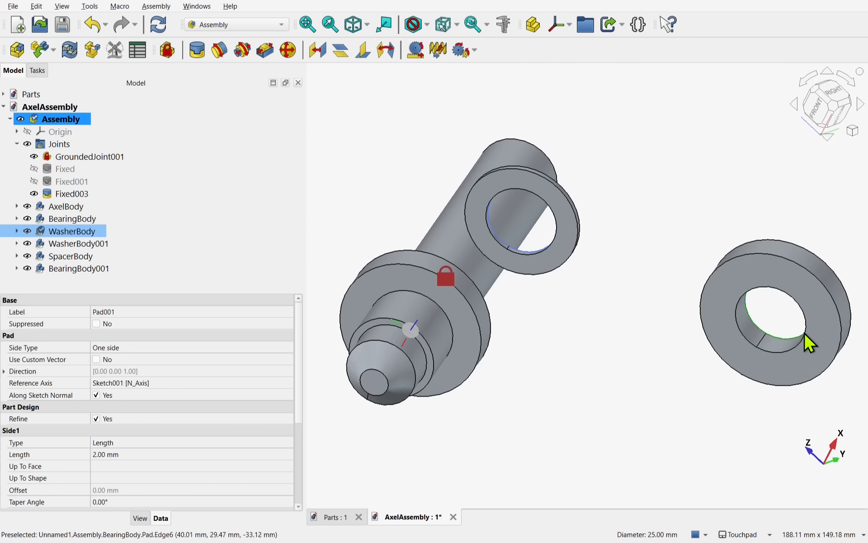
pyautogui.keyDown('ctrl'); pyautogui.click(807, 331); pyautogui.keyUp('ctrl')
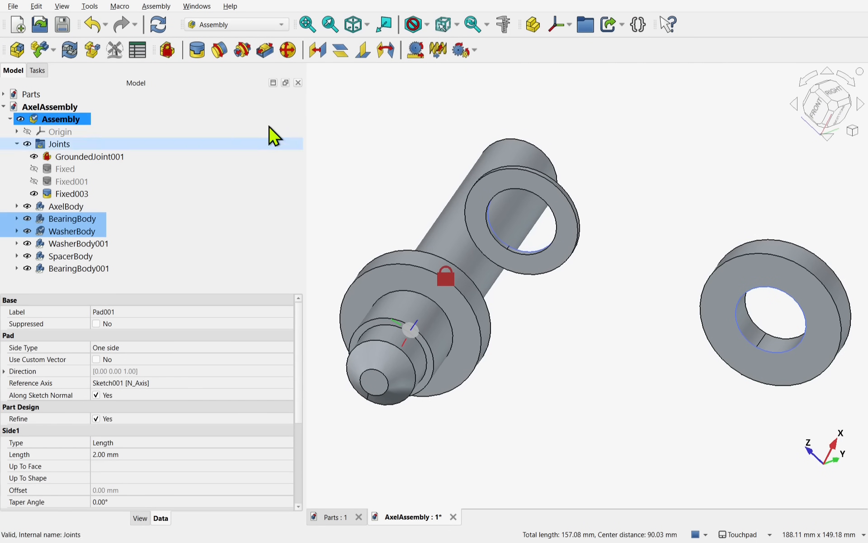
pyautogui.click(195, 50)
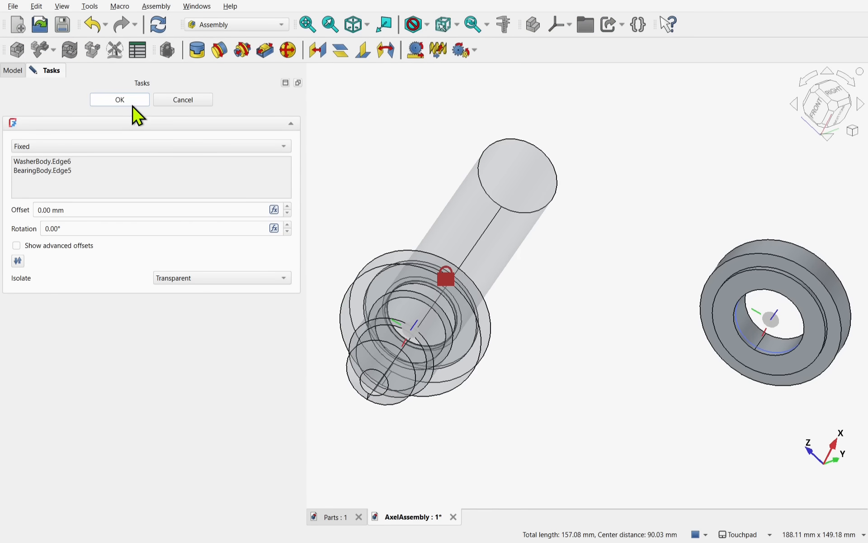
pyautogui.click(122, 99)
# - Create a Fixed joint between BearingBody's inner edge on the side without the washer and SpacerBody's edge facing the axle tip
pyautogui.moveTo(306, 174); pyautogui.dragTo(211, 172)
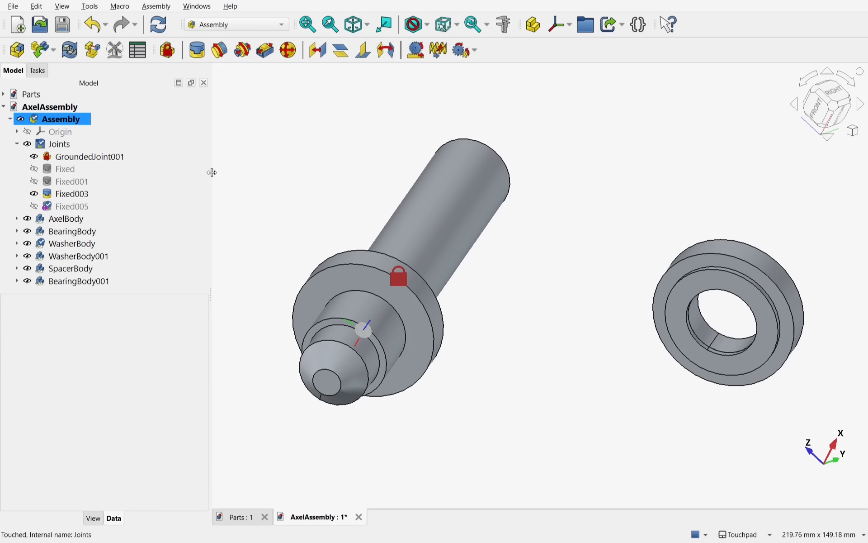
pyautogui.keyDown('alt'); pyautogui.moveTo(652, 287); pyautogui.dragTo(468, 344); pyautogui.keyUp('alt')
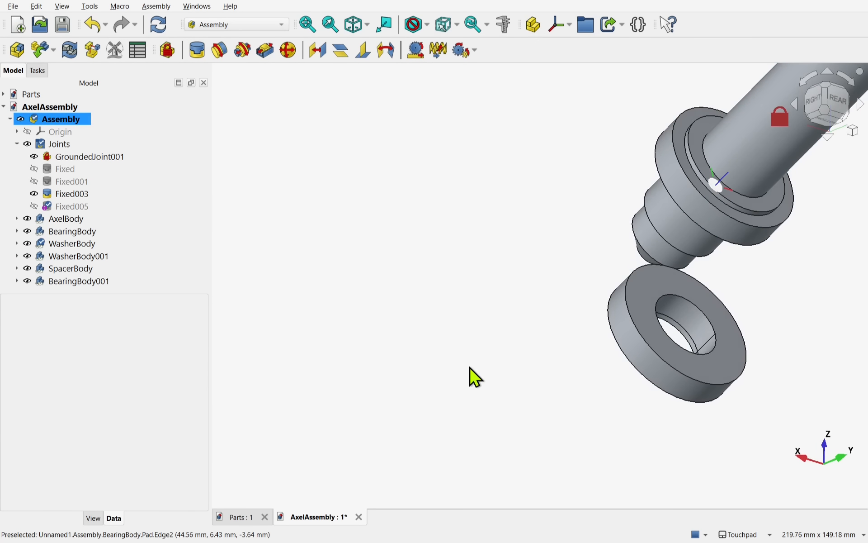
pyautogui.click(715, 351)
pyautogui.keyDown('alt'); pyautogui.moveTo(652, 293); pyautogui.dragTo(769, 271); pyautogui.keyUp('alt')
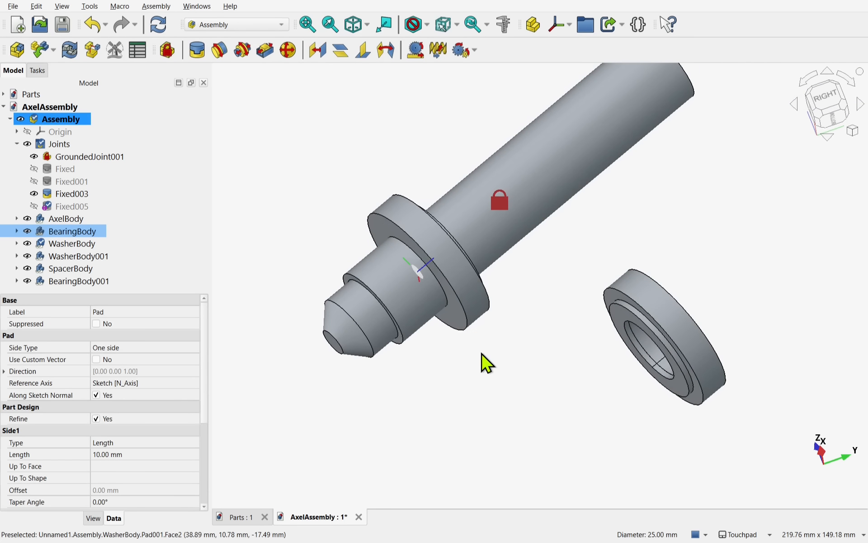
pyautogui.keyDown('ctrl'); pyautogui.click(393, 327); pyautogui.keyUp('ctrl')
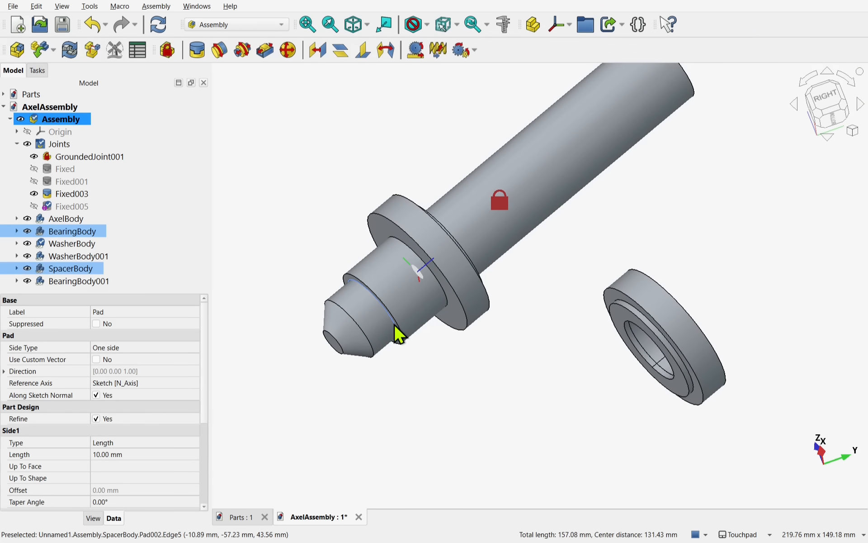
pyautogui.click(197, 49)
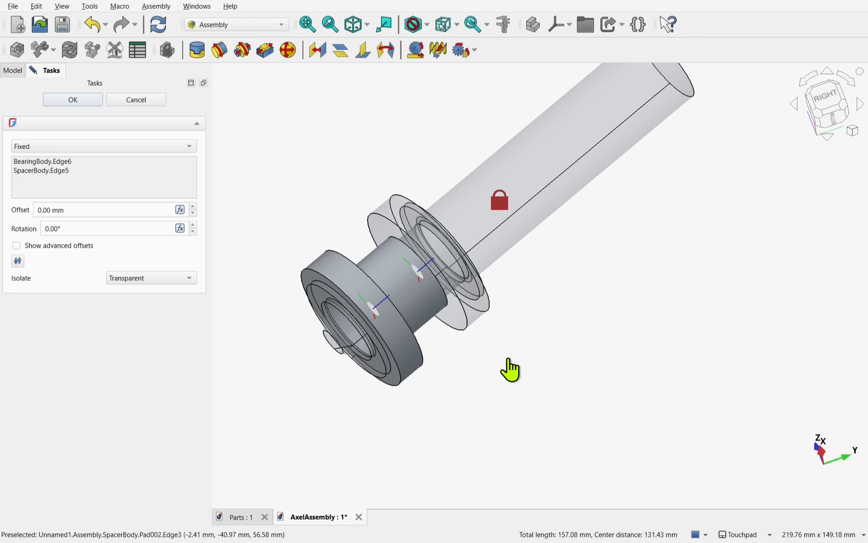
pyautogui.click(78, 100)
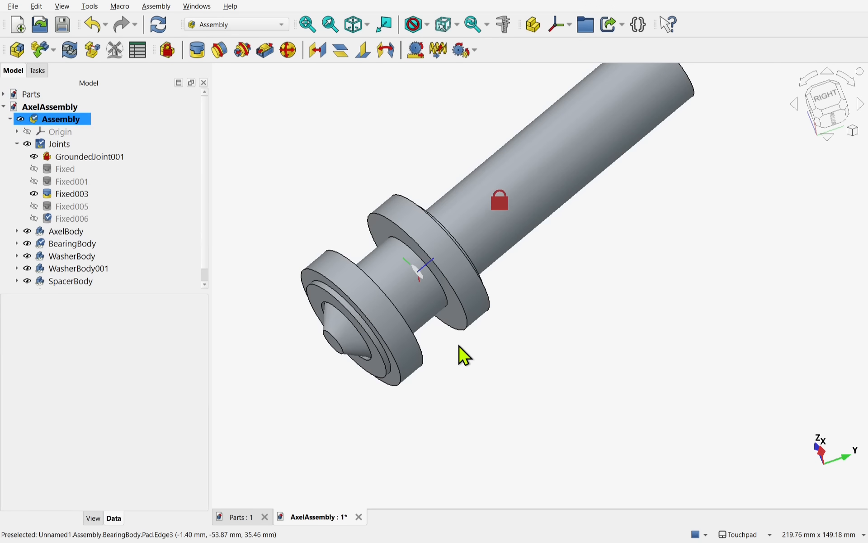
# - Start a new exploded view of the assembly with parts treated as single solids
pyautogui.moveTo(472, 330)
pyautogui.mouseDown(button='middle')
pyautogui.moveTo(384, 345)
pyautogui.moveTo(471, 343)
pyautogui.moveTo(505, 299)
pyautogui.moveTo(509, 343)
pyautogui.mouseUp(button='middle')
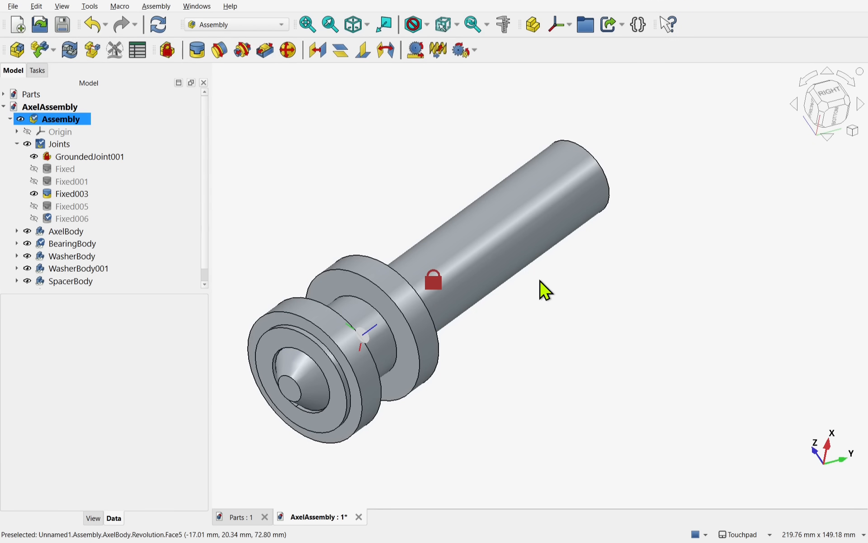
pyautogui.moveTo(540, 319); pyautogui.dragTo(680, 281, button='middle')
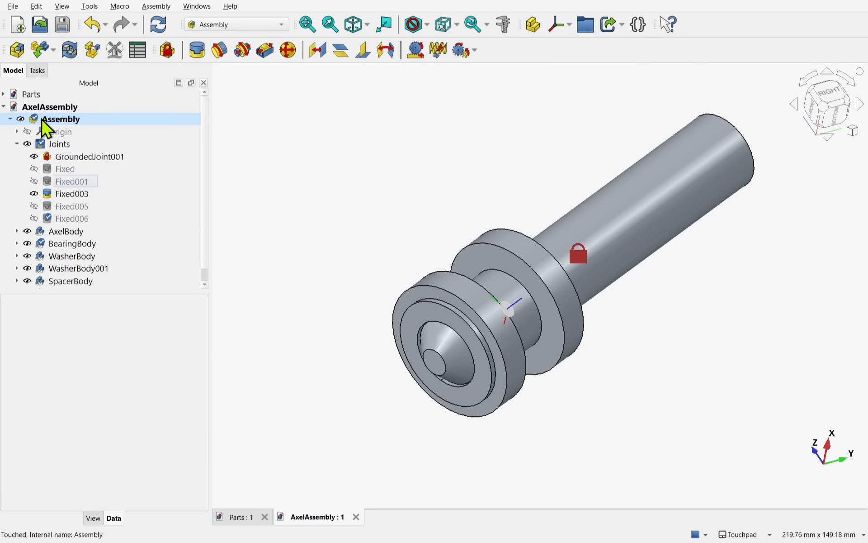
pyautogui.click(55, 131)
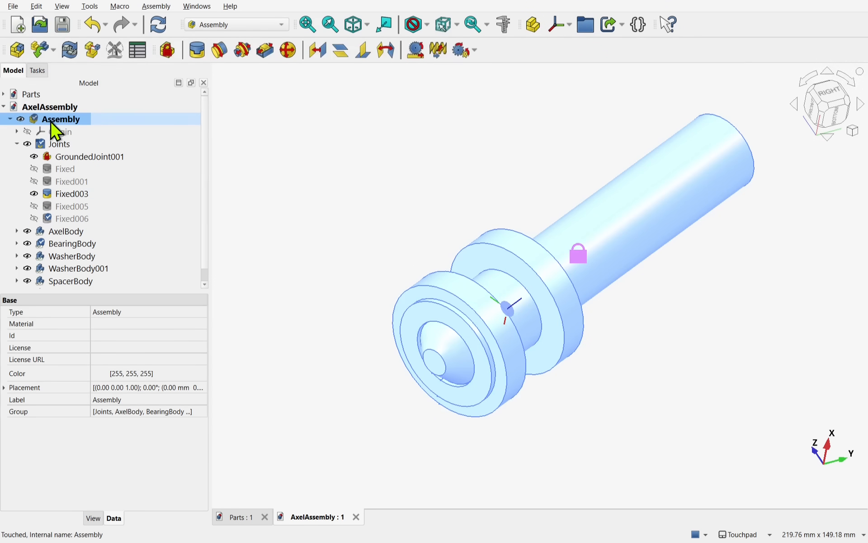
pyautogui.click(93, 50)
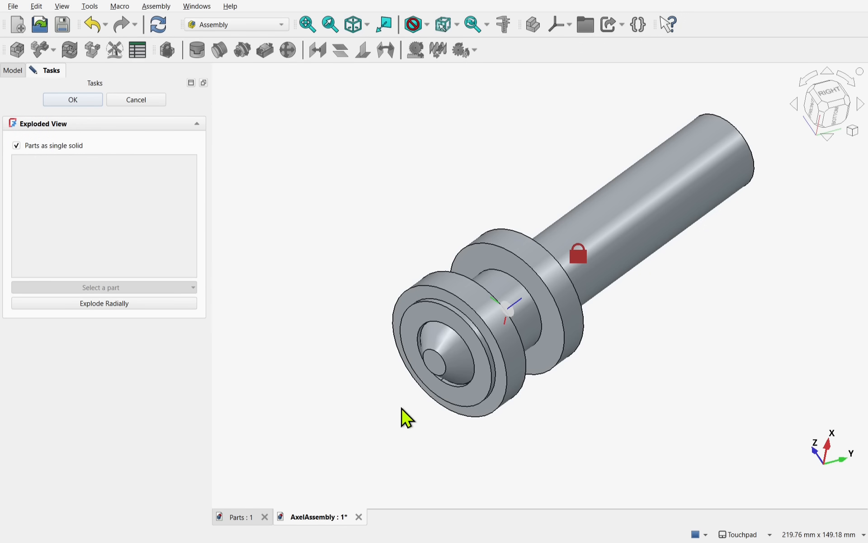
# - Try an explosion move of WasherBody along its Z axis off the axle tip, and delete that move
pyautogui.click(475, 409)
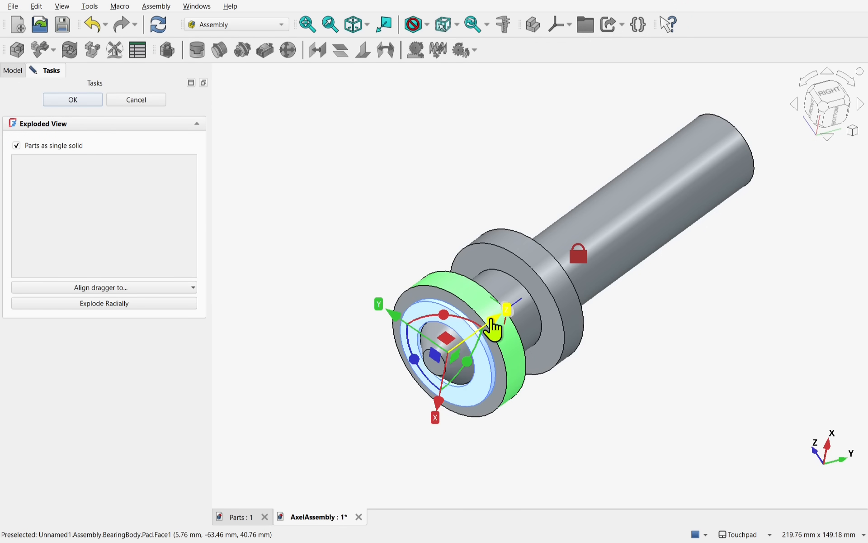
pyautogui.moveTo(492, 326); pyautogui.dragTo(351, 374)
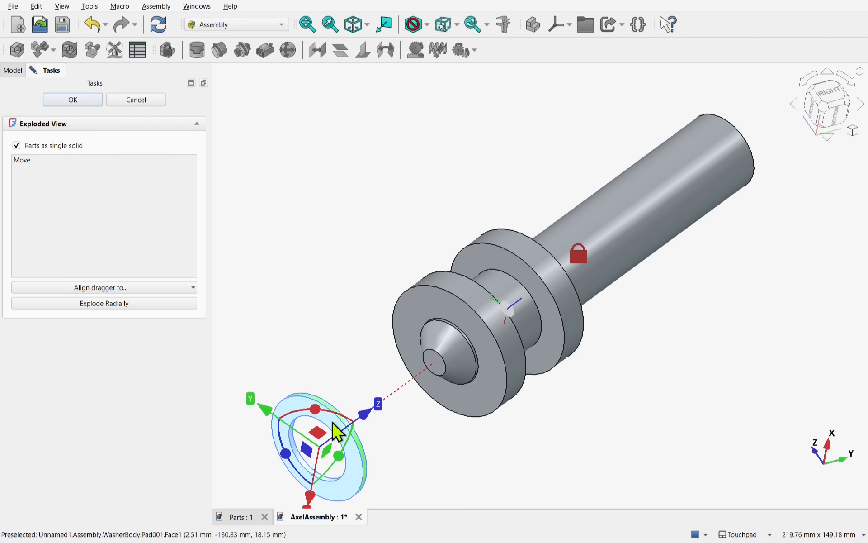
pyautogui.click(18, 161)
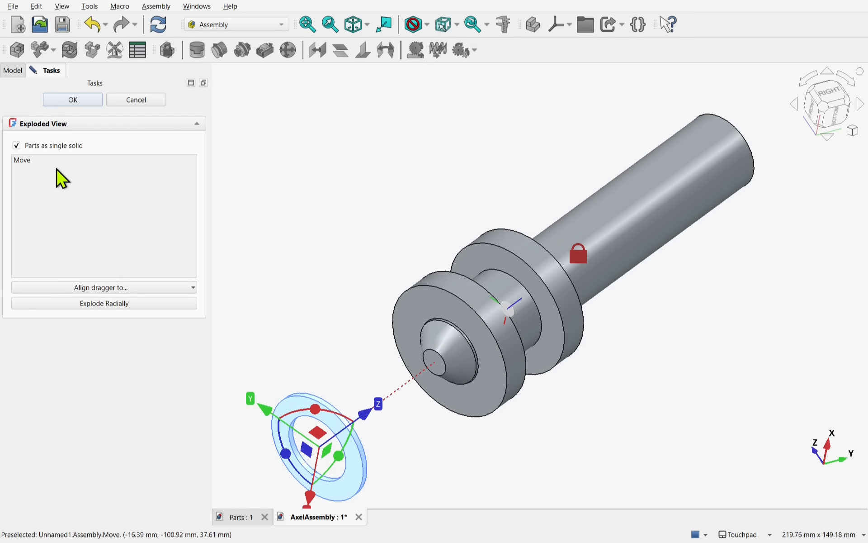
pyautogui.click(27, 163)
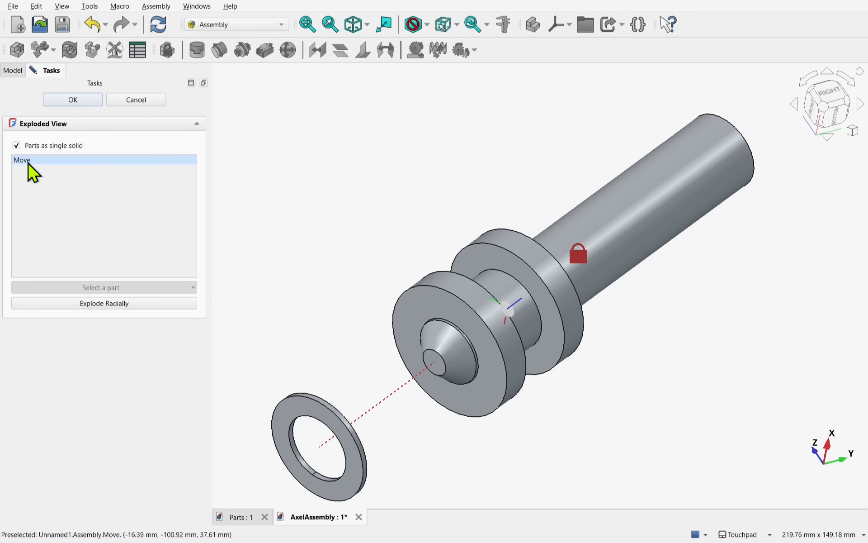
pyautogui.press('Delete')
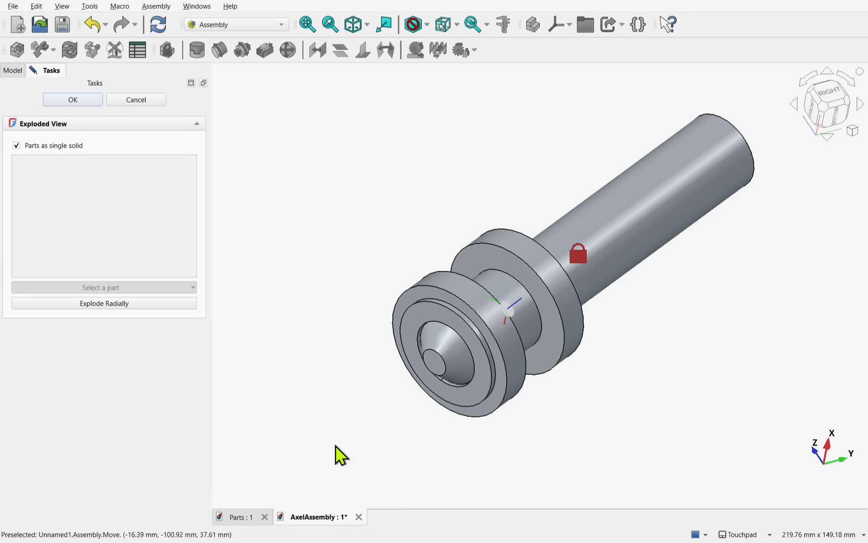
# - Move WasherBody off the axle tip along its Z axis, rotate and shift it further as additional moves, and accept the exploded view
pyautogui.click(470, 403)
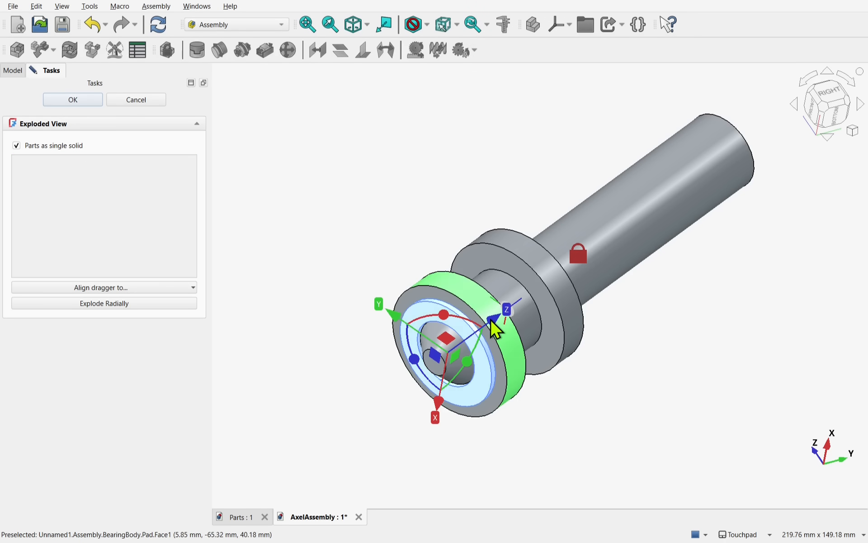
pyautogui.moveTo(494, 320); pyautogui.dragTo(350, 399)
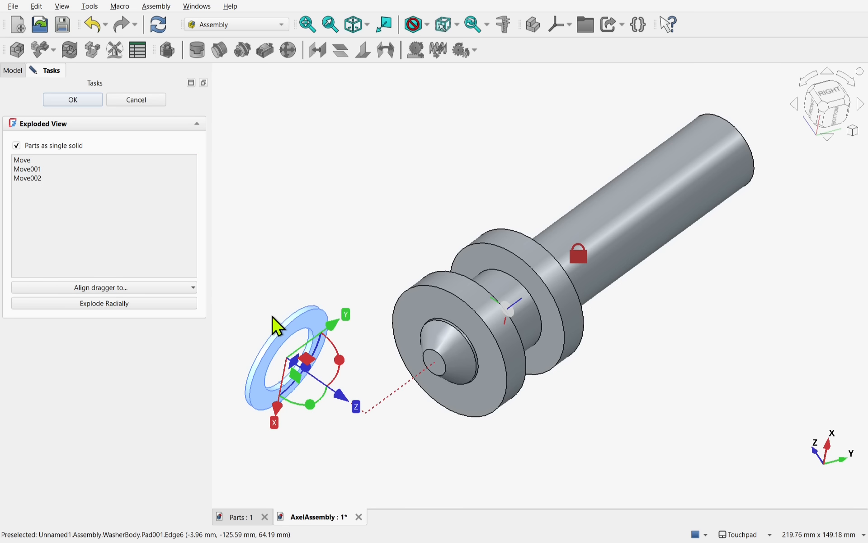
pyautogui.click(55, 101)
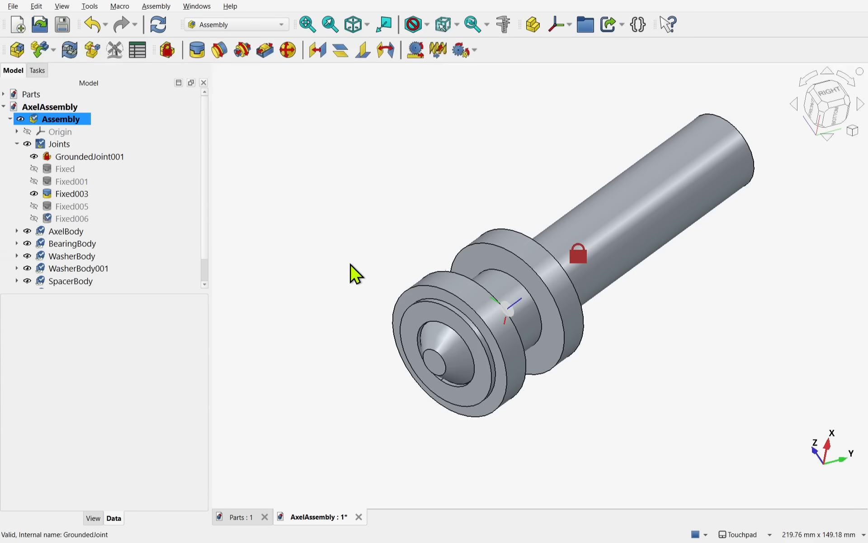
# - Expand the Exploded_Views group and show the properties of Exploded_View
pyautogui.scroll(-1, 207, 281)
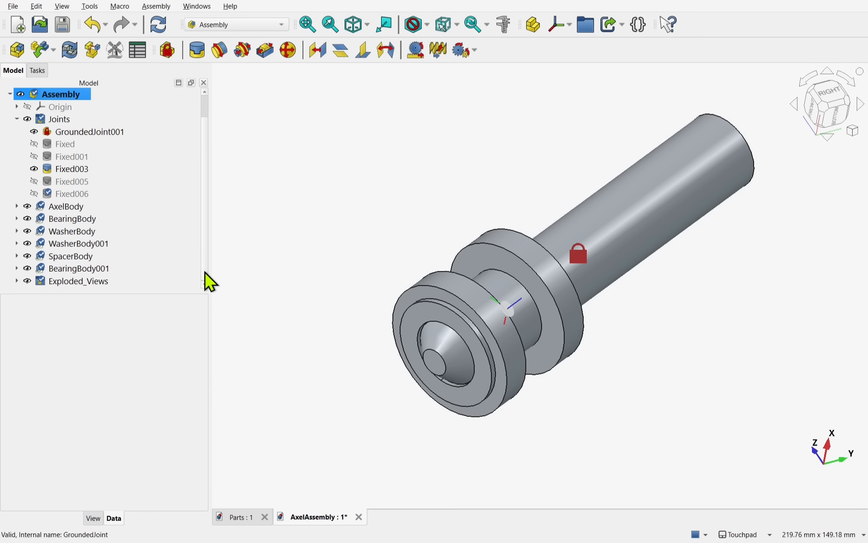
pyautogui.click(18, 281)
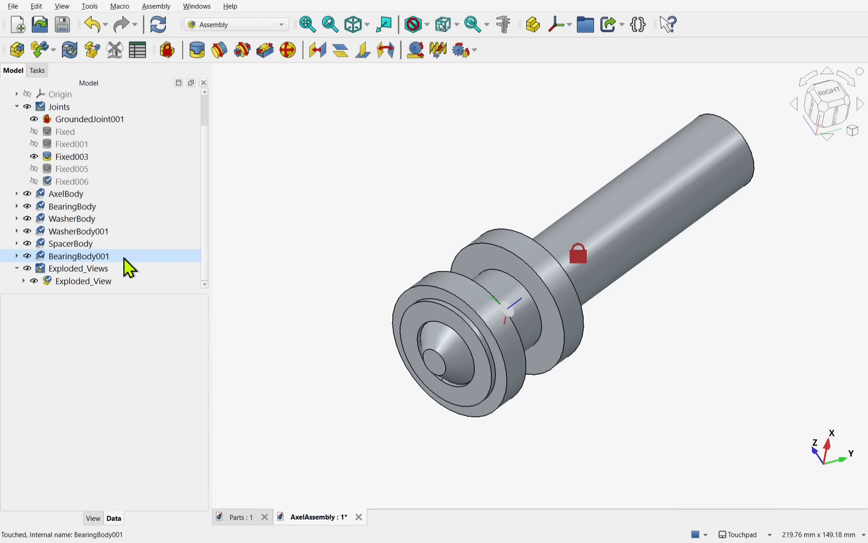
pyautogui.click(99, 282)
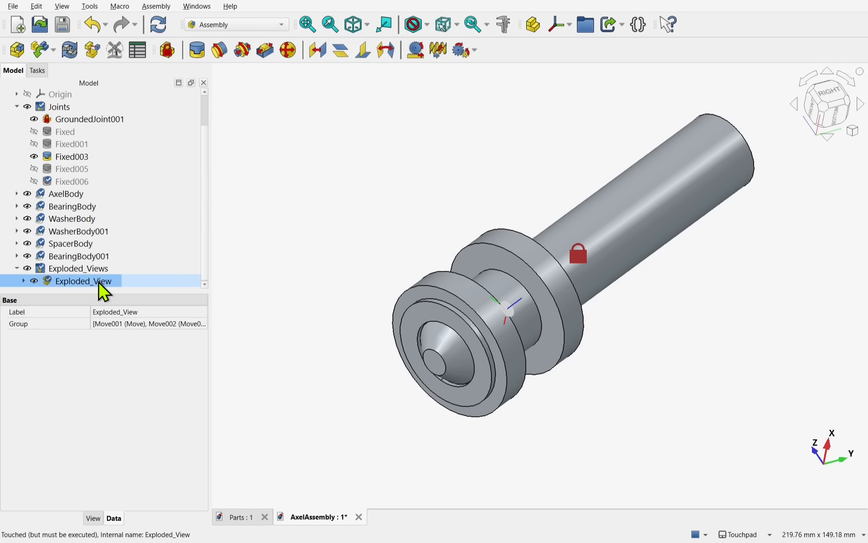
# - Edit Exploded_View to move BearingBody off the axle tip along its Z axis, and shift it sideways along its Y axis
pyautogui.doubleClick(100, 282)
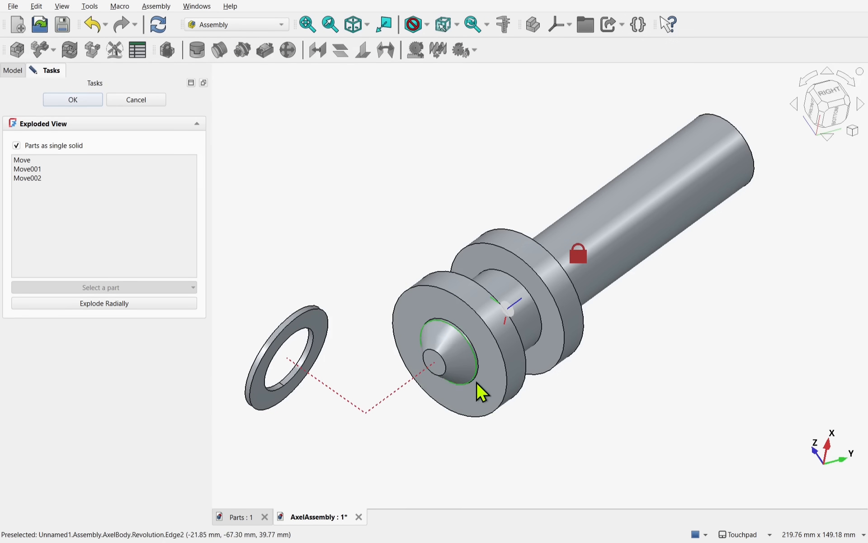
pyautogui.click(496, 394)
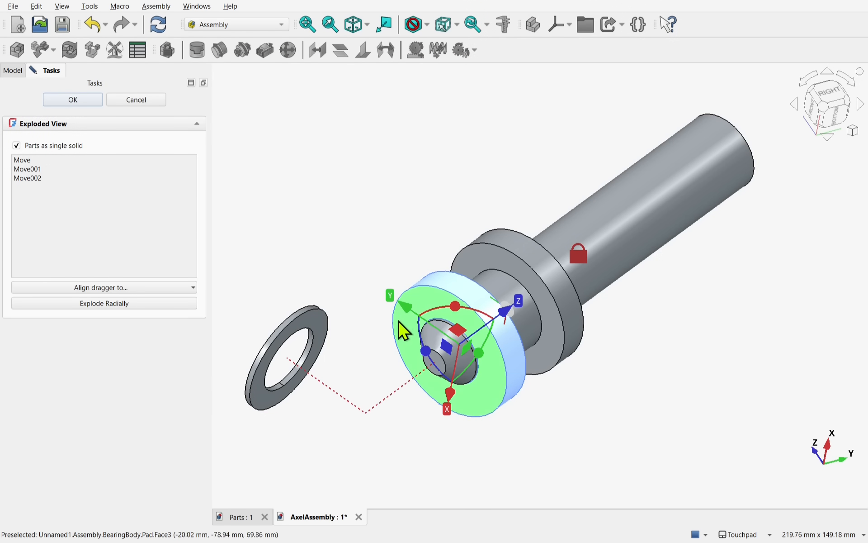
pyautogui.moveTo(505, 312); pyautogui.dragTo(387, 379)
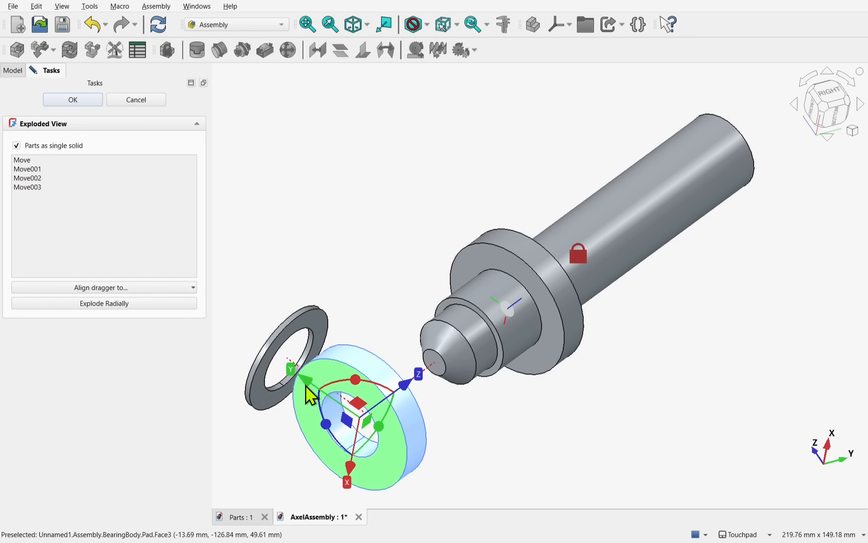
pyautogui.moveTo(310, 396); pyautogui.dragTo(447, 493)
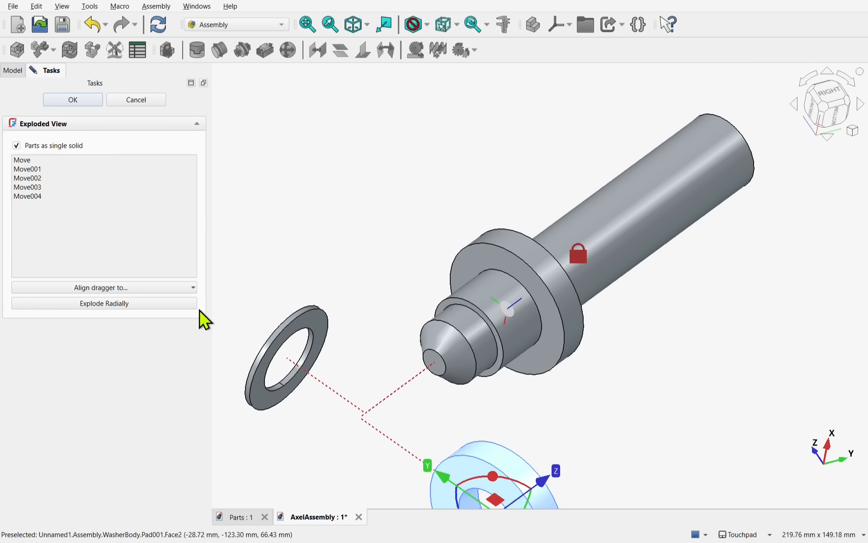
# - Move SpacerBody about 65 mm and BearingBody001 about -84 mm along their Y axes, and accept the exploded view
pyautogui.scroll(-5, 390, 380)
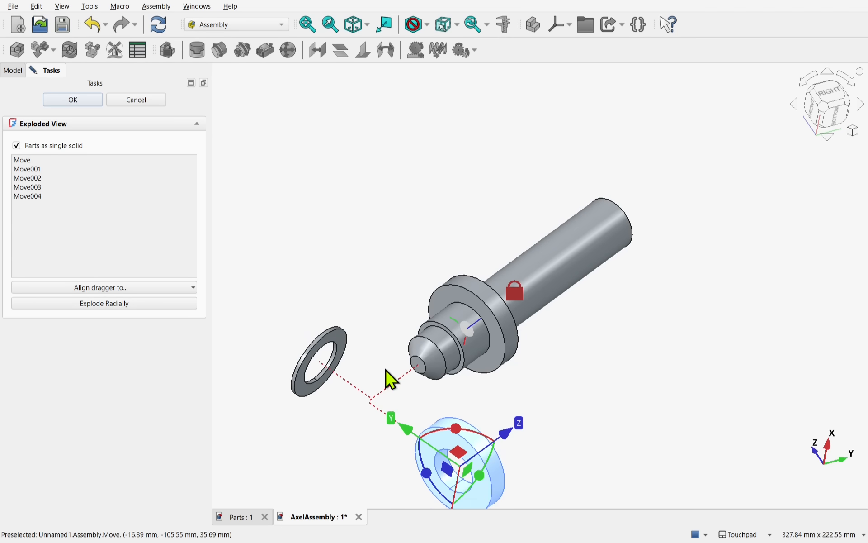
pyautogui.click(476, 352)
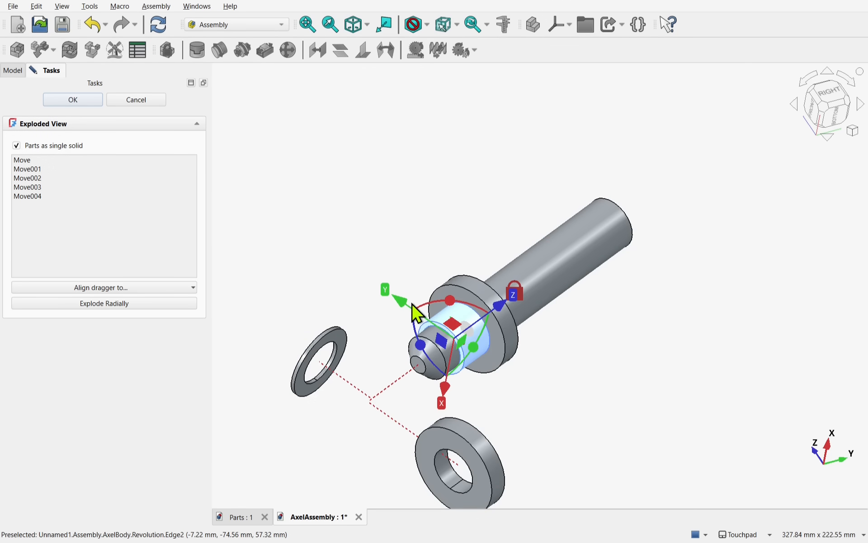
pyautogui.moveTo(396, 299); pyautogui.dragTo(328, 233)
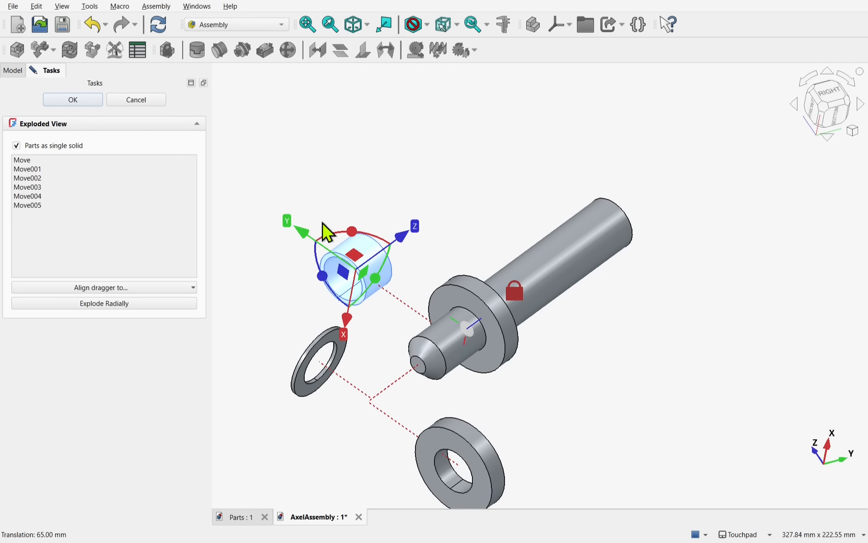
pyautogui.click(481, 366)
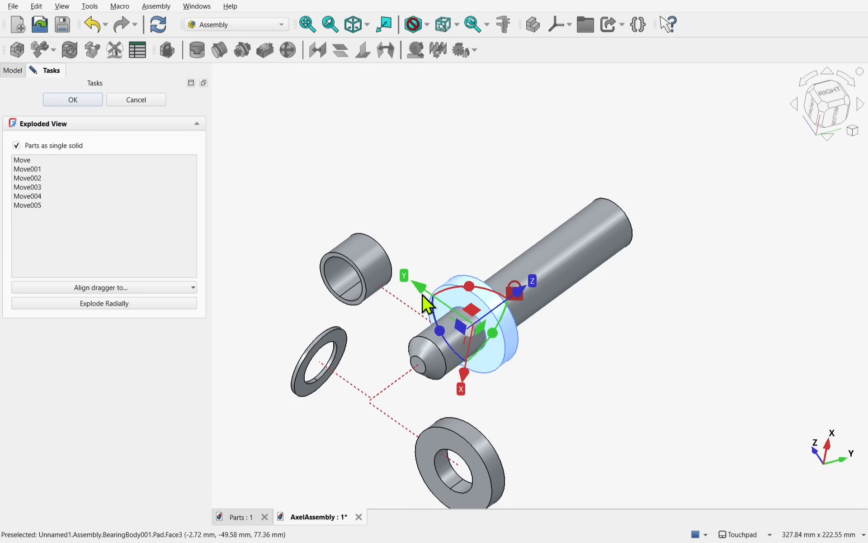
pyautogui.moveTo(425, 299); pyautogui.dragTo(552, 397)
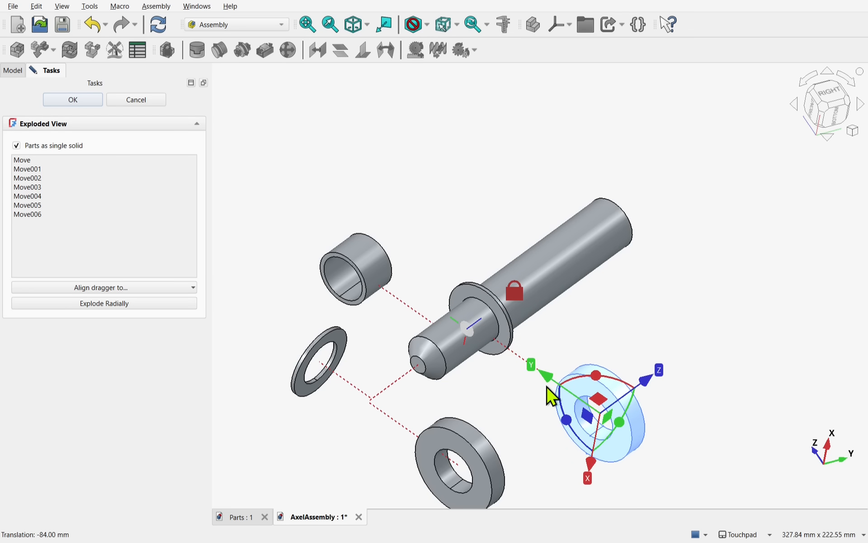
pyautogui.click(84, 101)
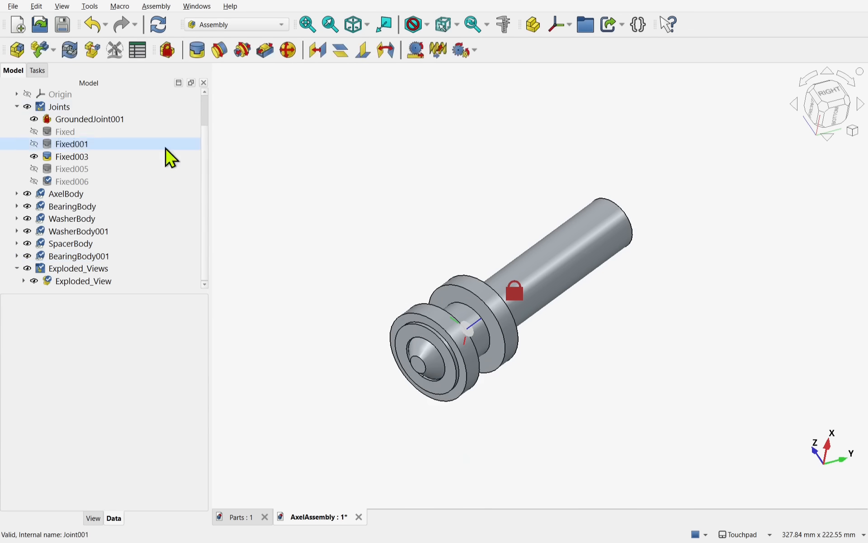
# - Reopen Exploded_View to check the exploded positions of the parts, close it, and select the Exploded_Views group
pyautogui.doubleClick(78, 284)
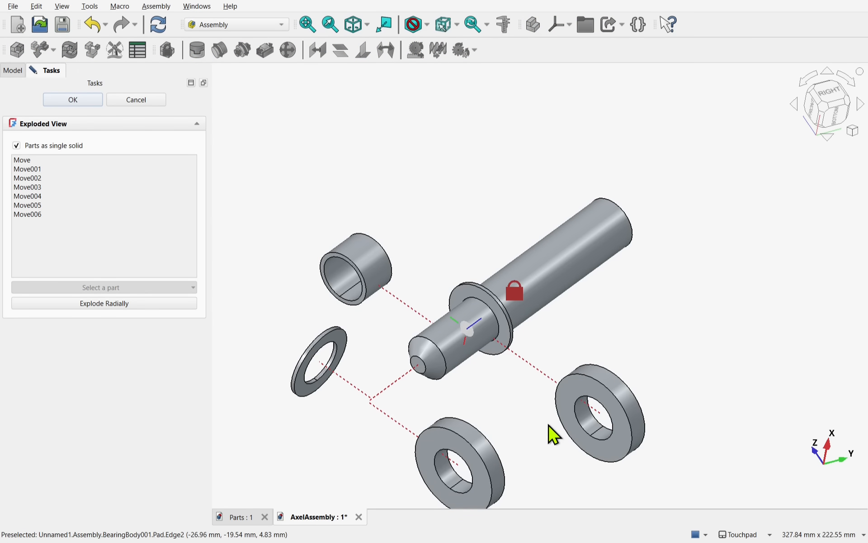
pyautogui.click(73, 100)
pyautogui.click(129, 269)
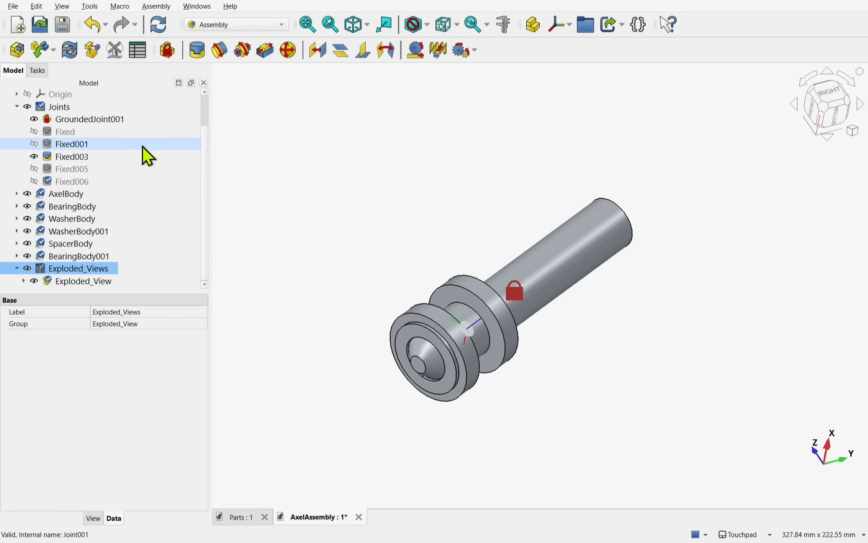
# - Create a second exploded view of the whole assembly with Explode Radially, spreading the parts along the Z axis past the axle tip, and accept it
pyautogui.scroll(1, 139, 144)
pyautogui.click(74, 120)
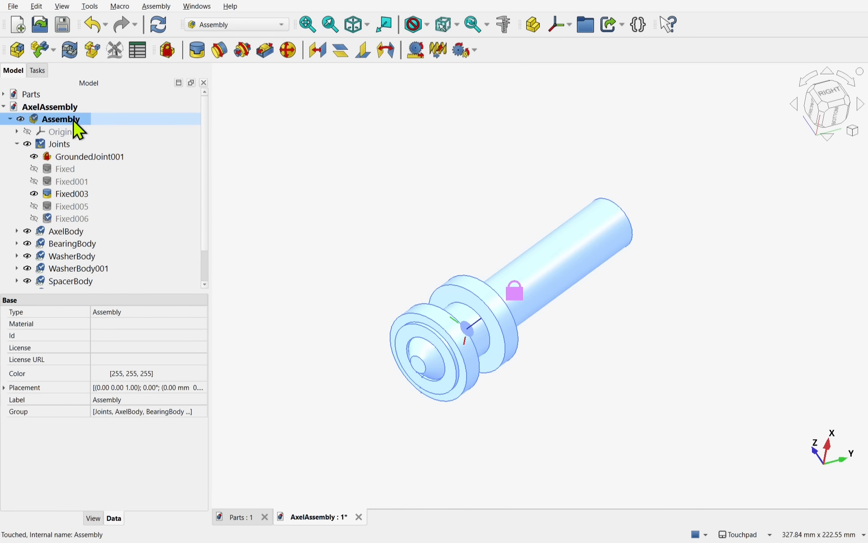
pyautogui.click(92, 53)
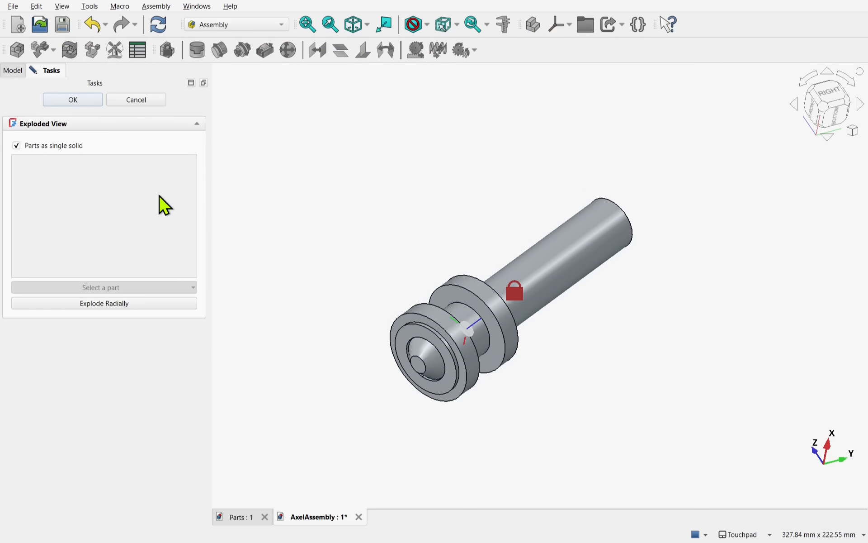
pyautogui.click(117, 304)
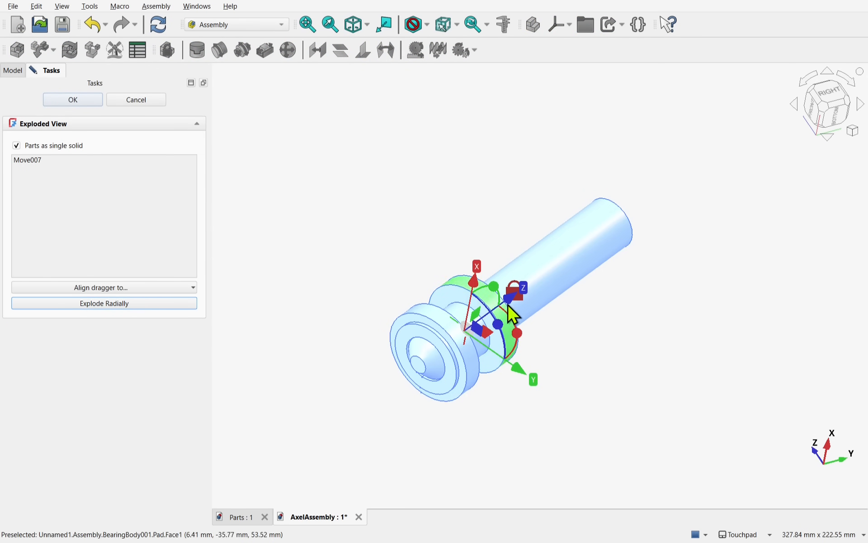
pyautogui.moveTo(511, 291); pyautogui.dragTo(368, 386)
pyautogui.scroll(-3, 387, 333)
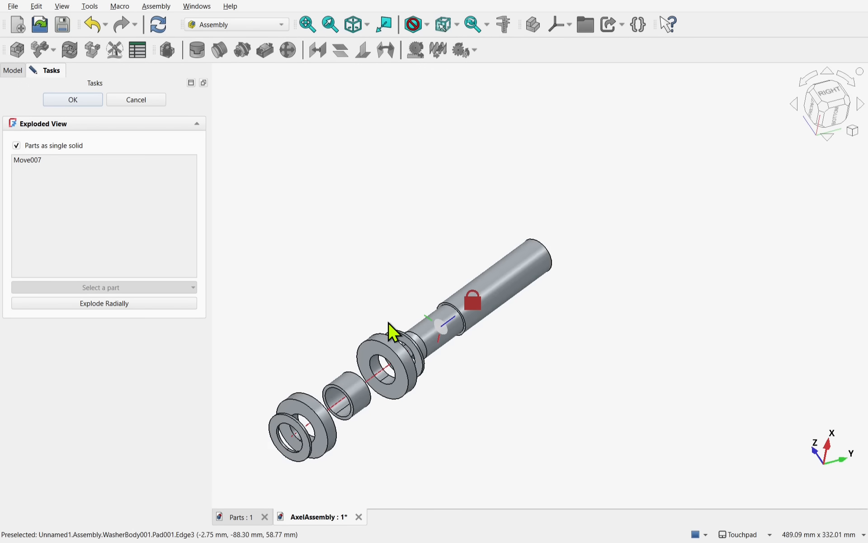
pyautogui.click(89, 103)
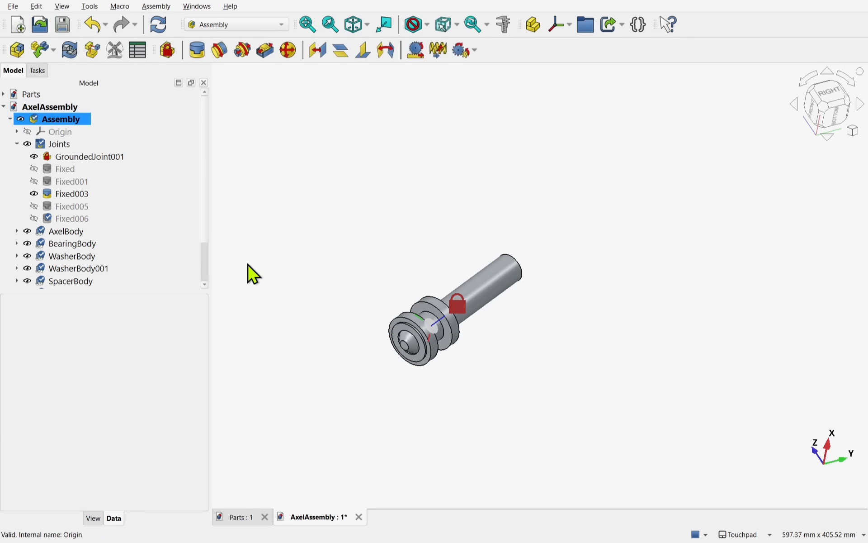
# - Open Exploded_View and Exploded_View001 in turn to examine their layouts, closing each one
pyautogui.scroll(-2, 204, 278)
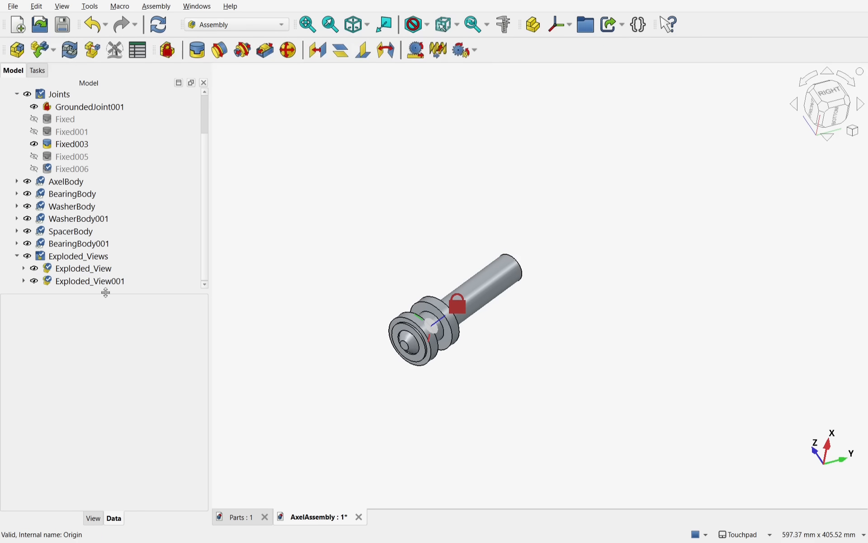
pyautogui.click(95, 273)
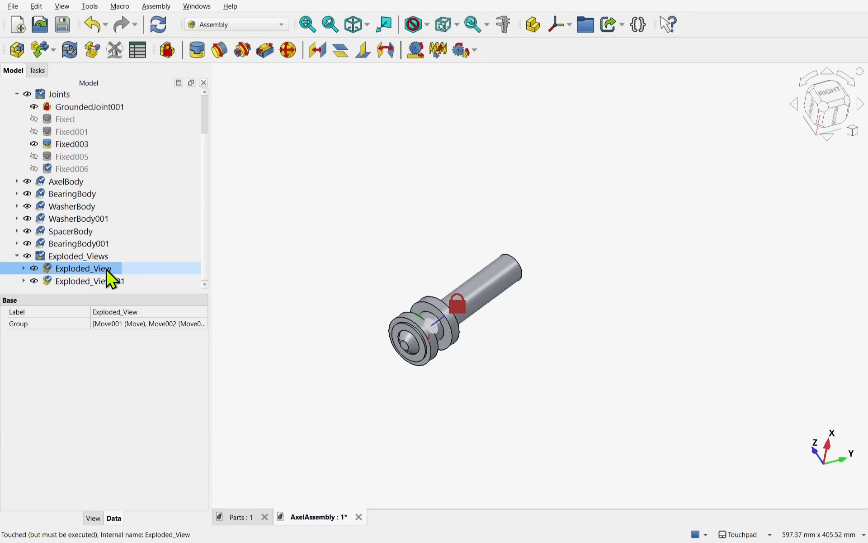
pyautogui.doubleClick(108, 270)
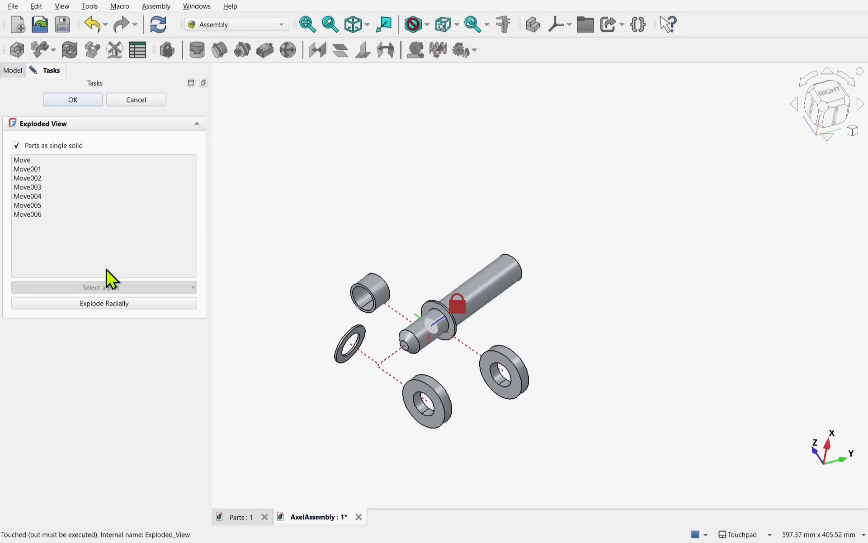
pyautogui.click(56, 100)
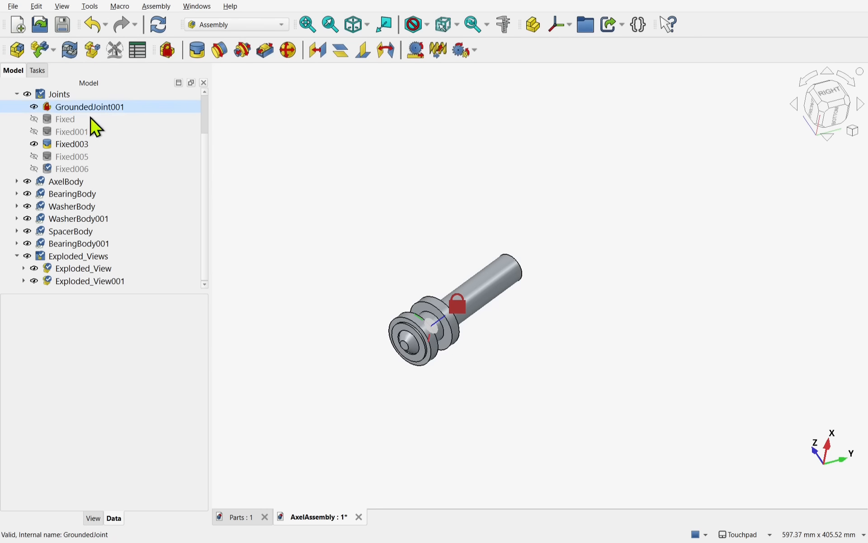
pyautogui.doubleClick(92, 285)
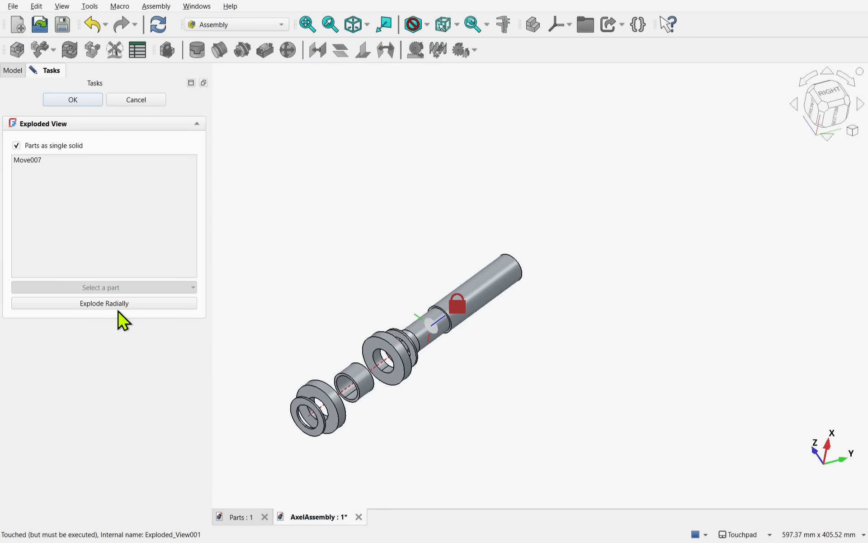
pyautogui.click(69, 159)
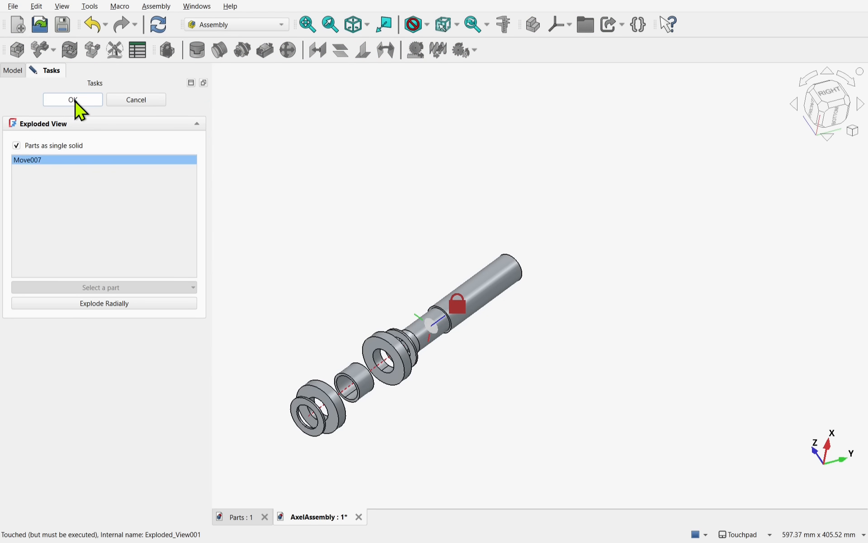
pyautogui.click(76, 102)
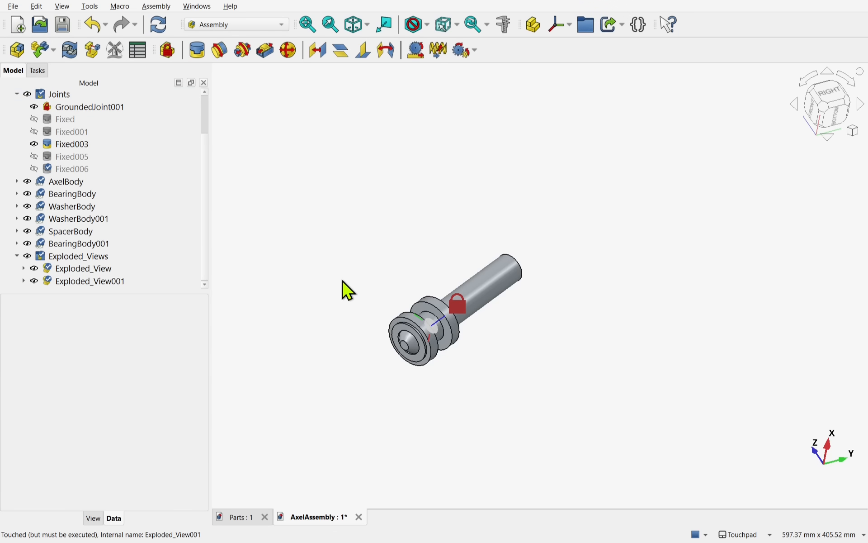
# - Switch to the TechDraw workbench and insert a new drawing page
pyautogui.click(78, 273)
pyautogui.click(279, 26)
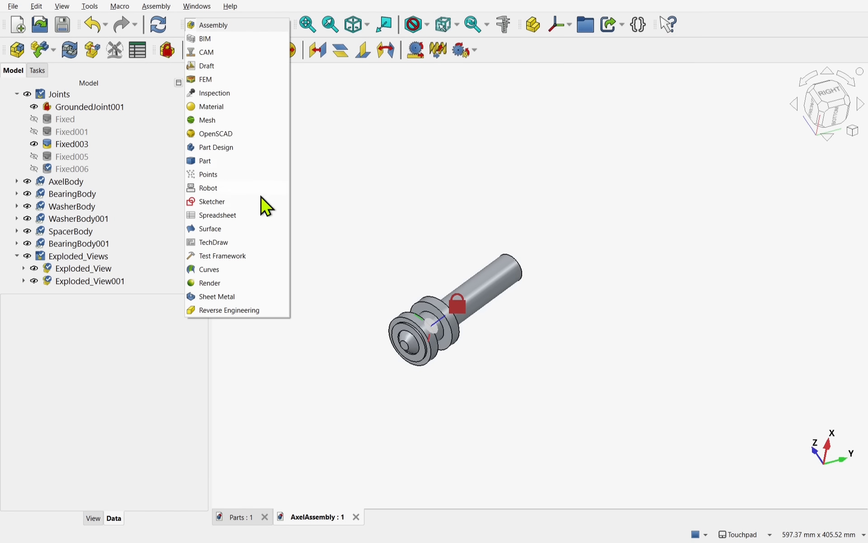
pyautogui.click(227, 242)
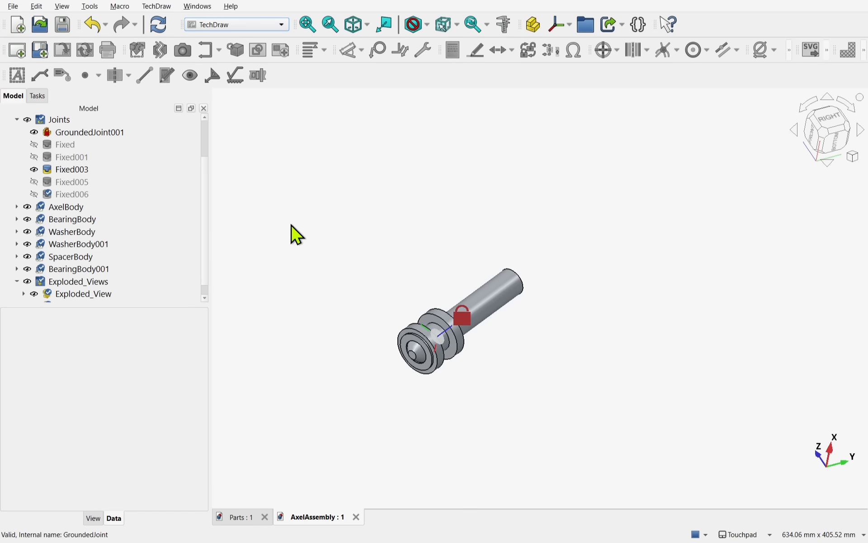
pyautogui.click(159, 7)
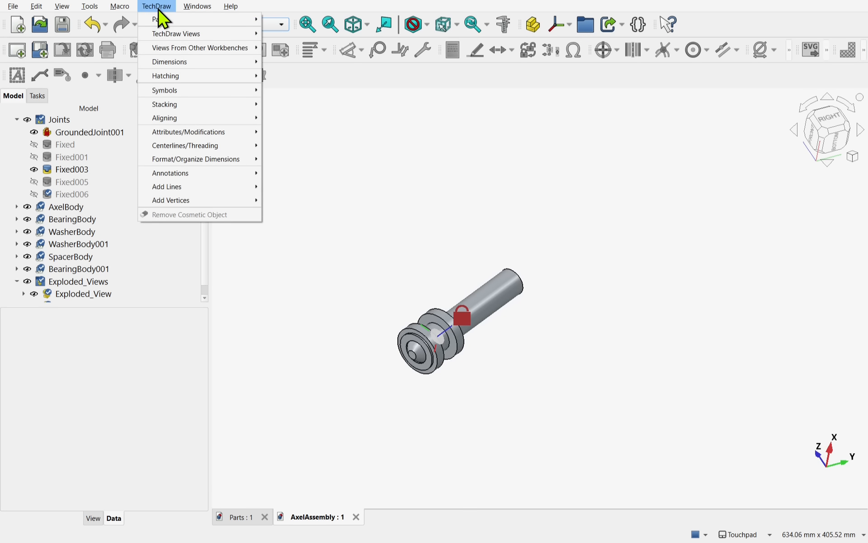
pyautogui.moveTo(169, 18)
pyautogui.click(279, 19)
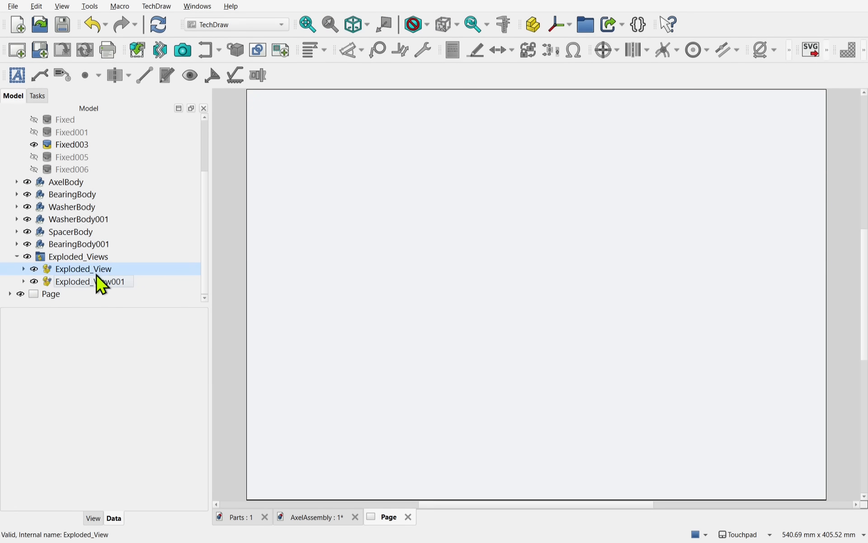
# - Insert a new view of Exploded_View on the drawing page
pyautogui.click(106, 282)
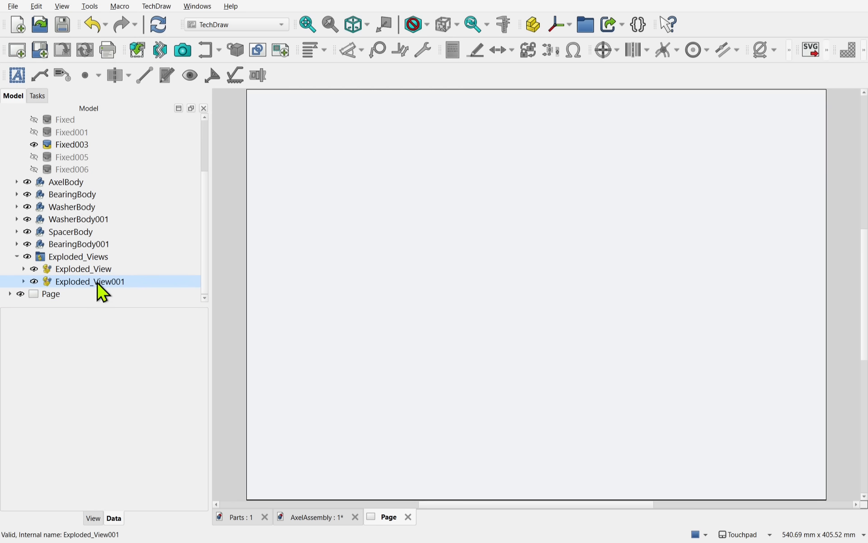
pyautogui.click(95, 270)
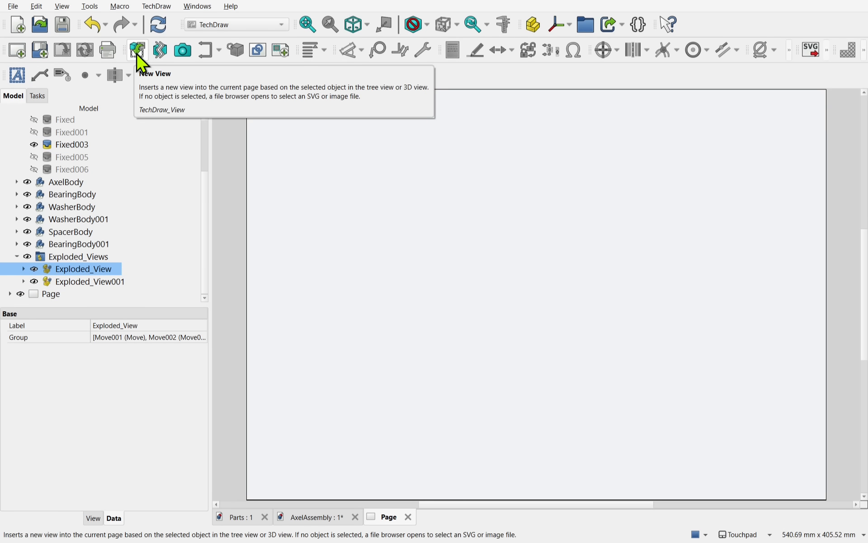
pyautogui.click(157, 6)
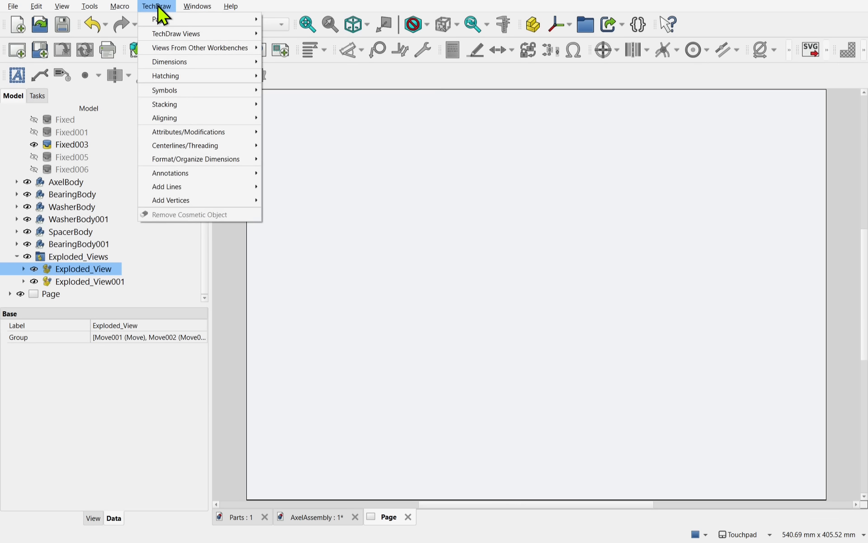
pyautogui.moveTo(172, 40)
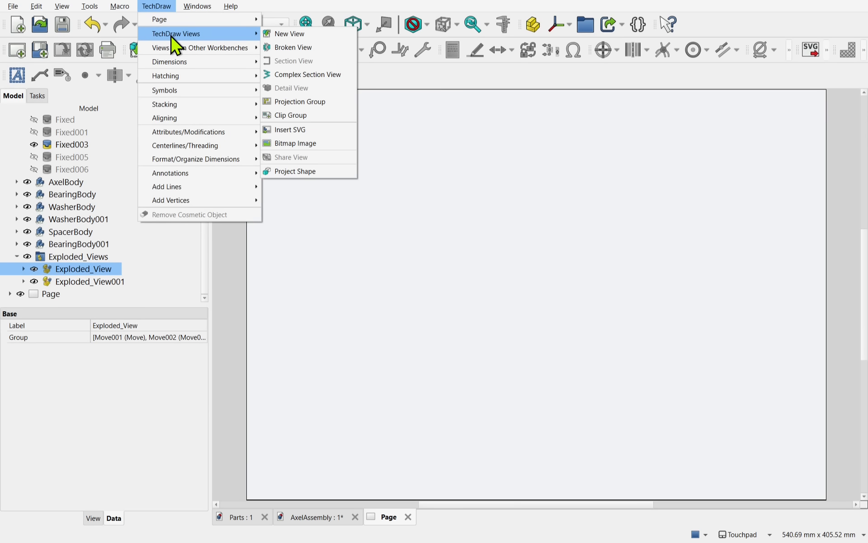
pyautogui.click(265, 35)
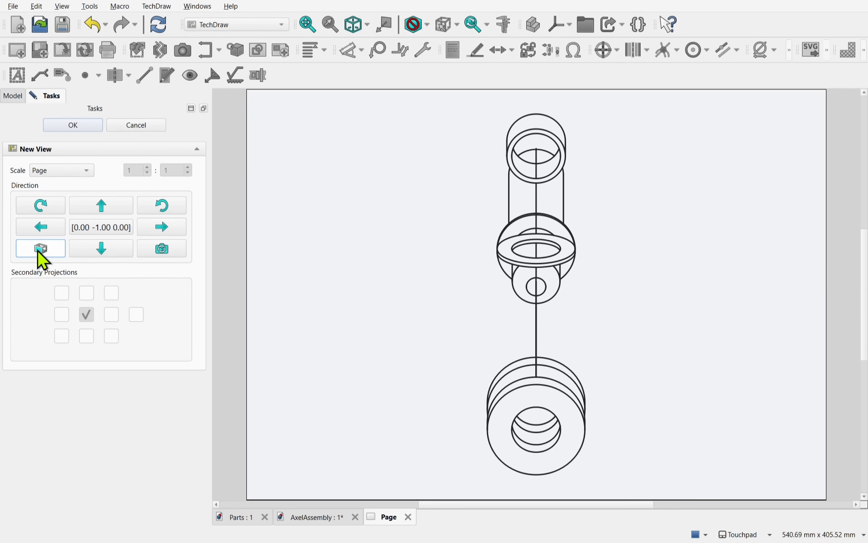
pyautogui.click(174, 236)
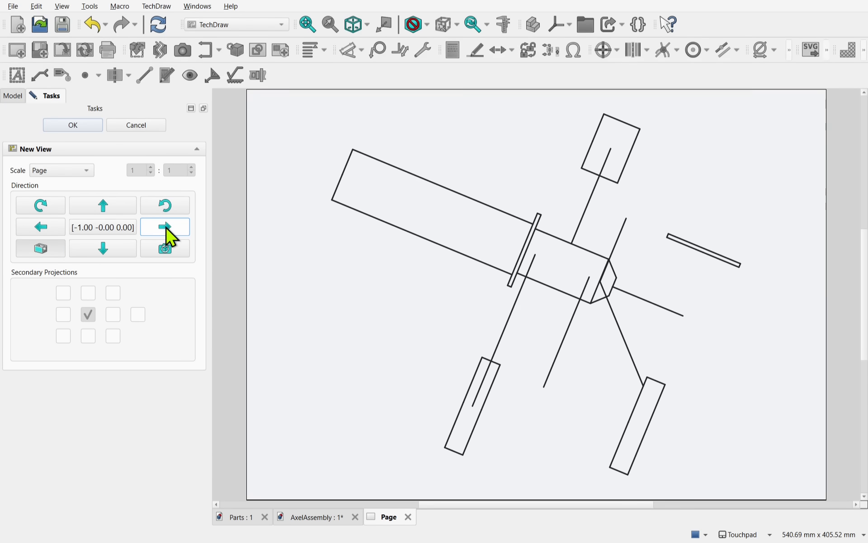
pyautogui.click(45, 208)
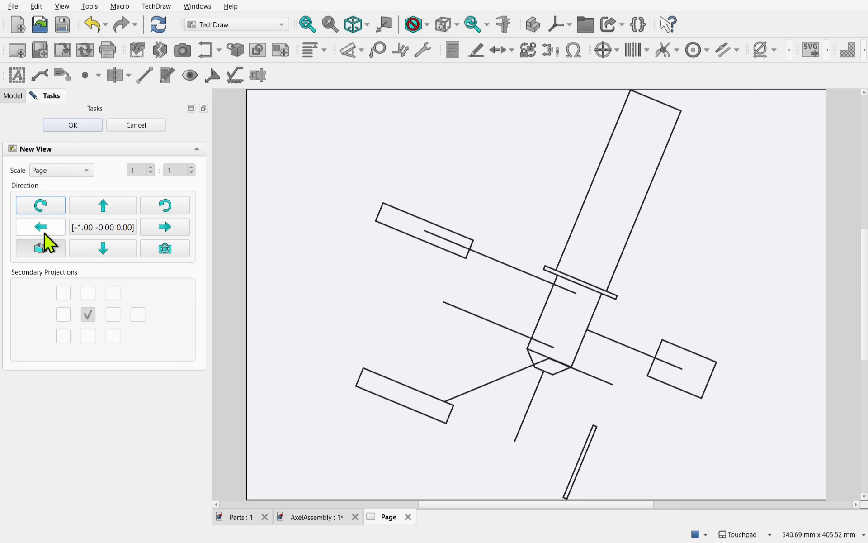
pyautogui.click(43, 227)
# - Set the new view's projection direction from the current 3D camera and accept the view
pyautogui.click(151, 254)
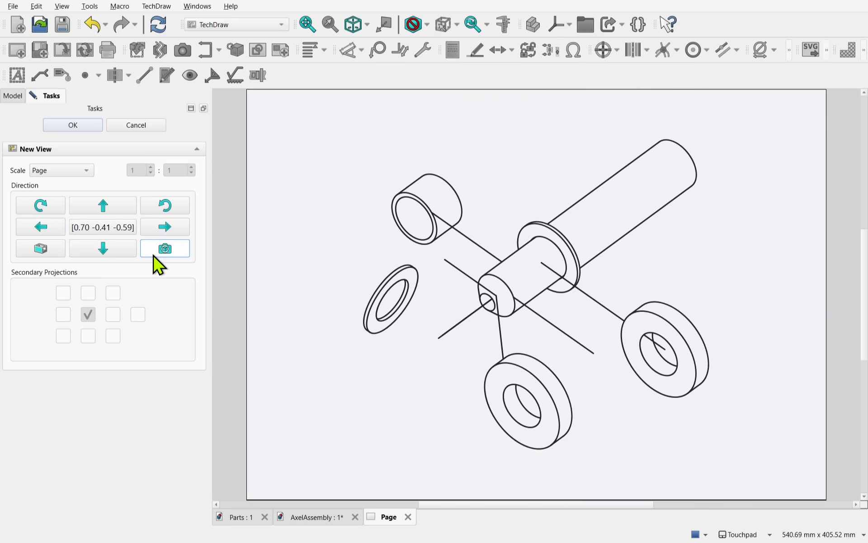
pyautogui.click(75, 130)
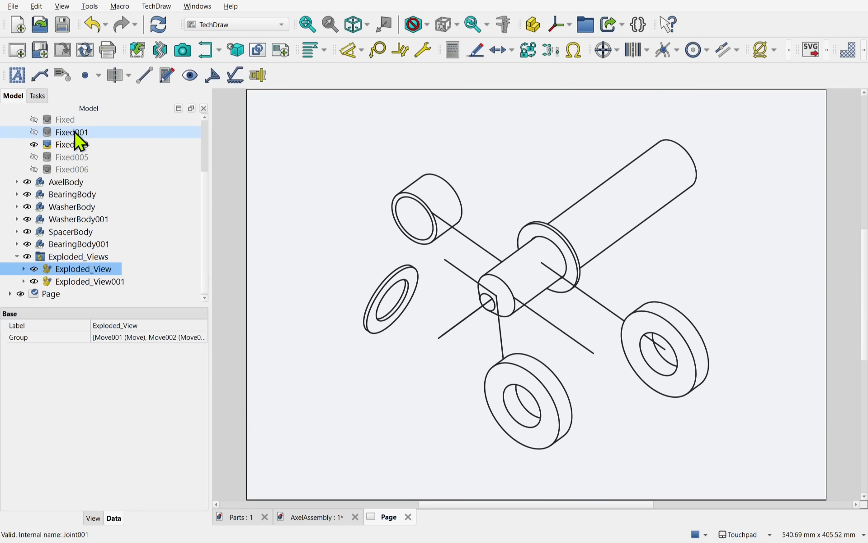
# - Try the Custom scale type on the drawing page's View, then return its Scale Type to Page
pyautogui.click(10, 296)
pyautogui.scroll(-1, 143, 271)
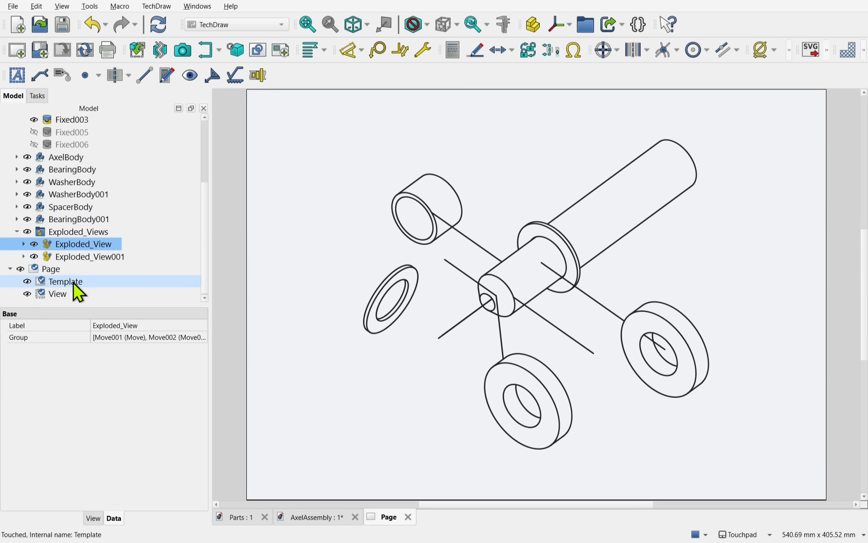
pyautogui.click(58, 294)
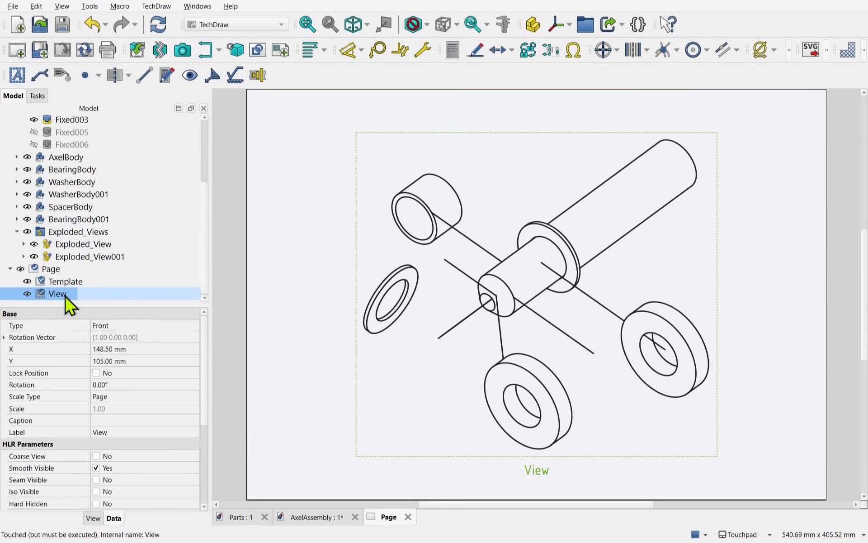
pyautogui.click(130, 397)
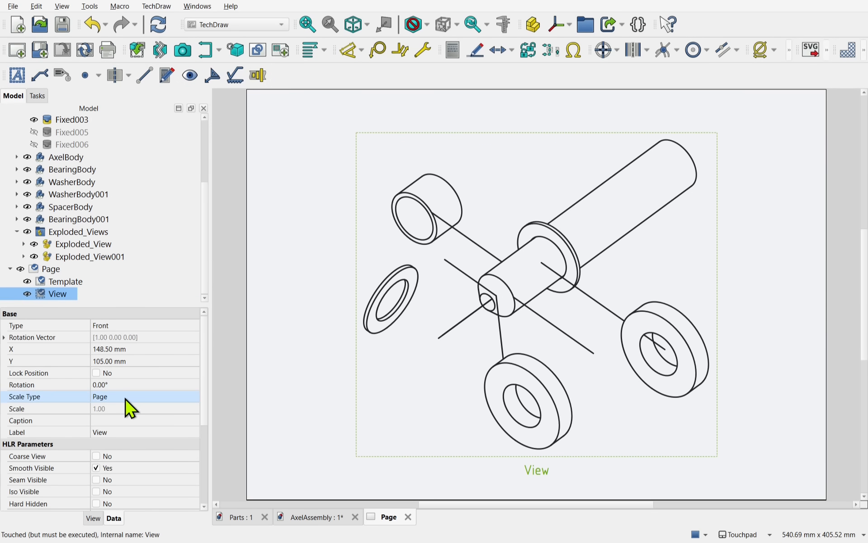
pyautogui.click(125, 398)
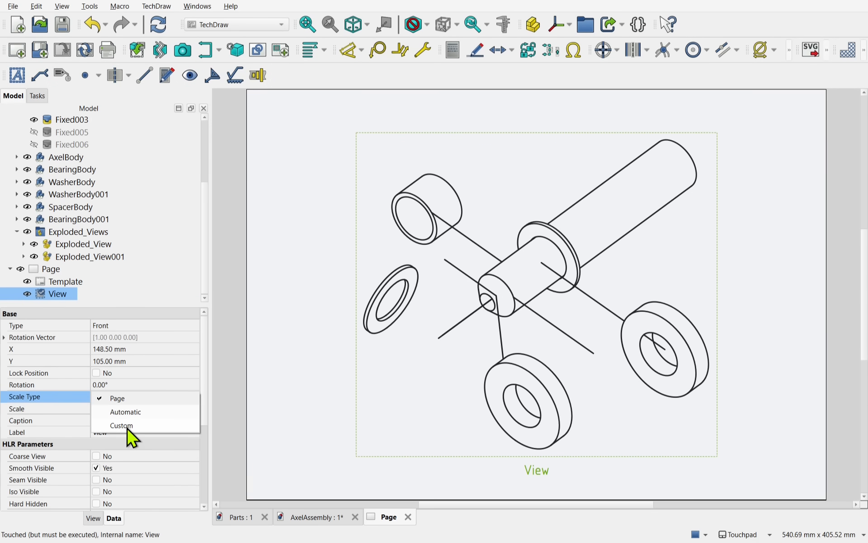
pyautogui.click(126, 425)
pyautogui.click(117, 409)
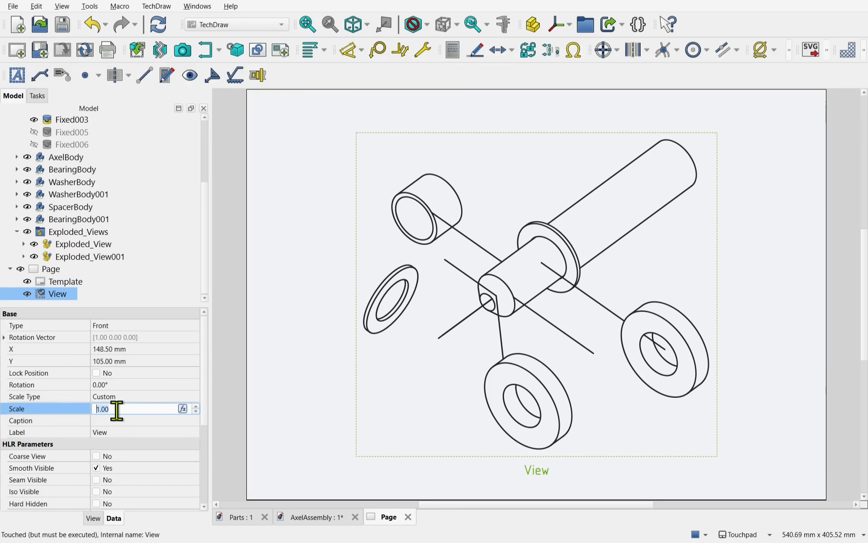
pyautogui.click(118, 398)
pyautogui.click(119, 401)
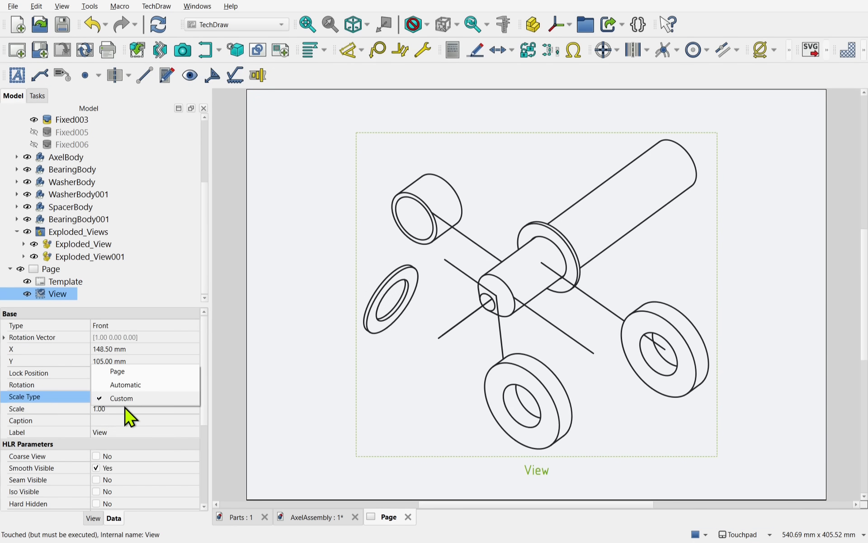
pyautogui.click(129, 371)
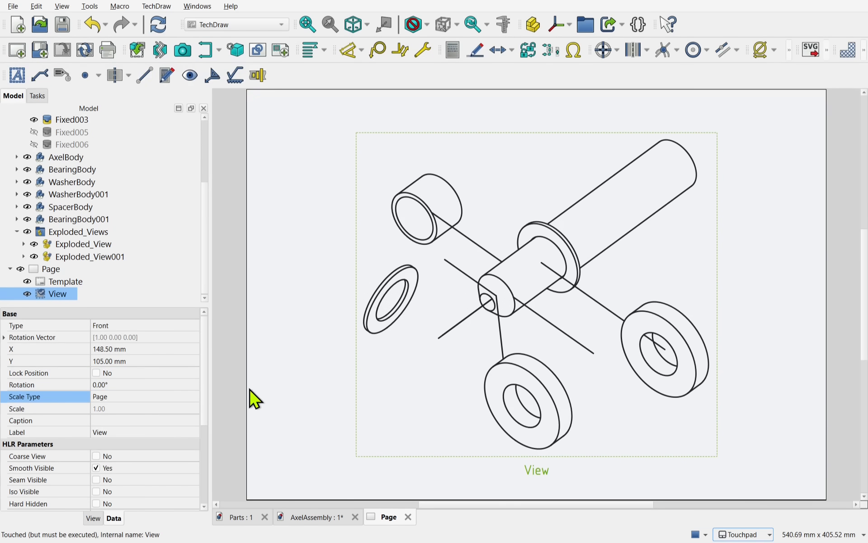
pyautogui.click(300, 355)
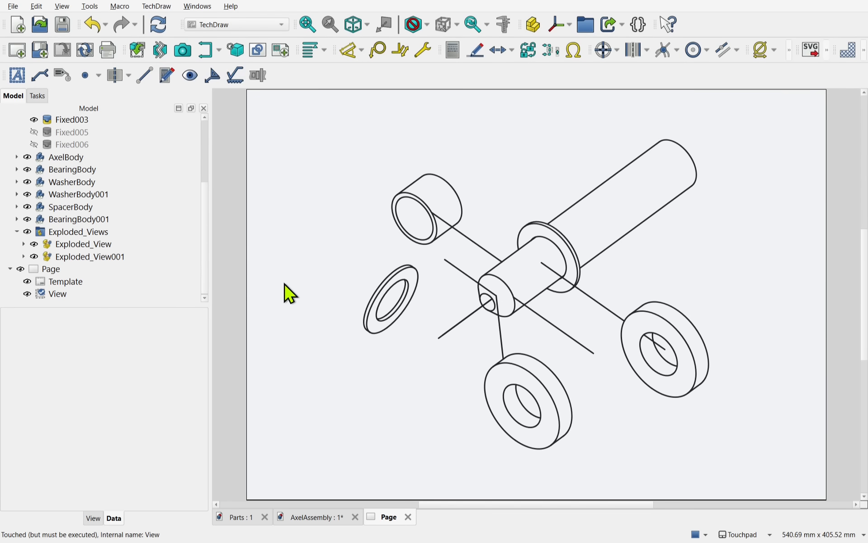
# - Add a balloon annotation pointing to the outer rim of the right-hand bearing in the exploded view
pyautogui.click(705, 364)
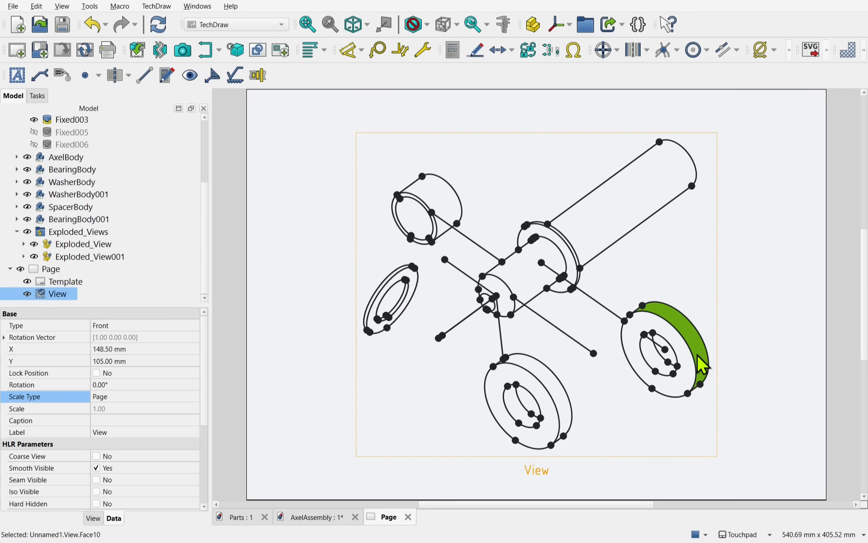
pyautogui.click(376, 58)
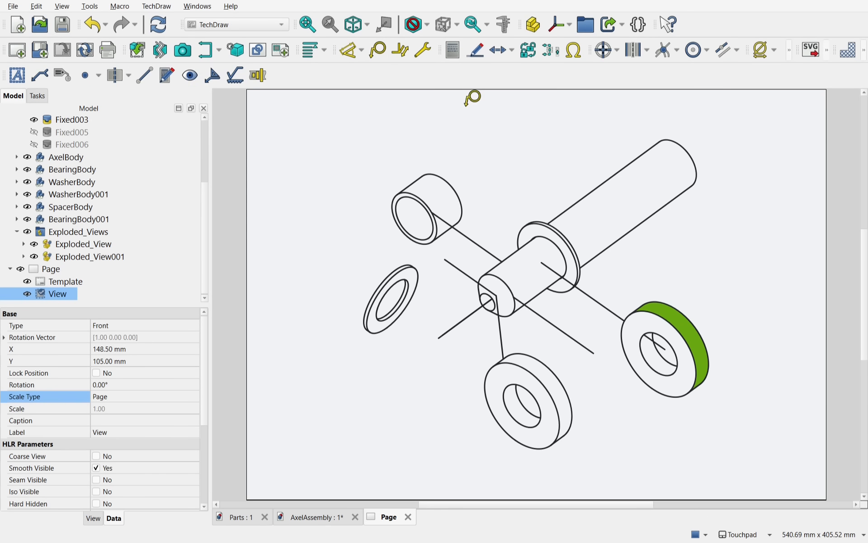
pyautogui.click(691, 346)
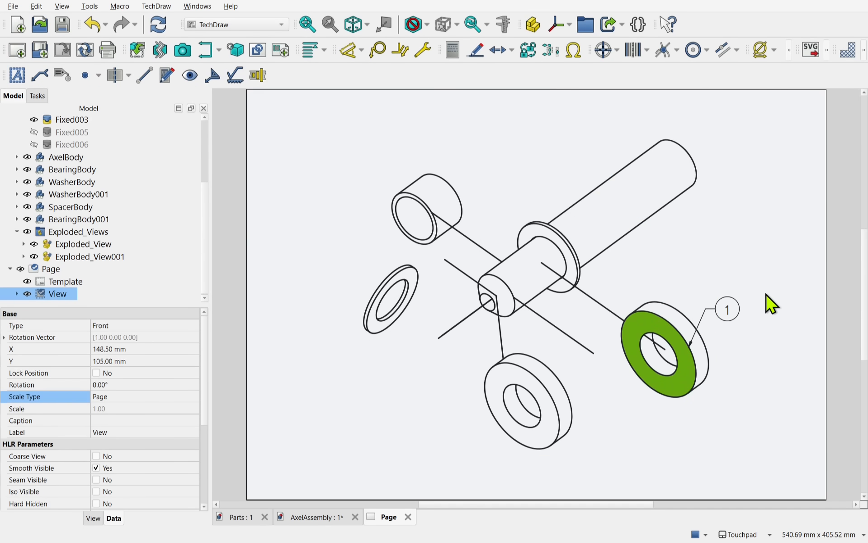
# - Add a balloon to the separated washer's face and move its bubble outside the view, to about X -117 mm, Y 21 mm
pyautogui.click(391, 283)
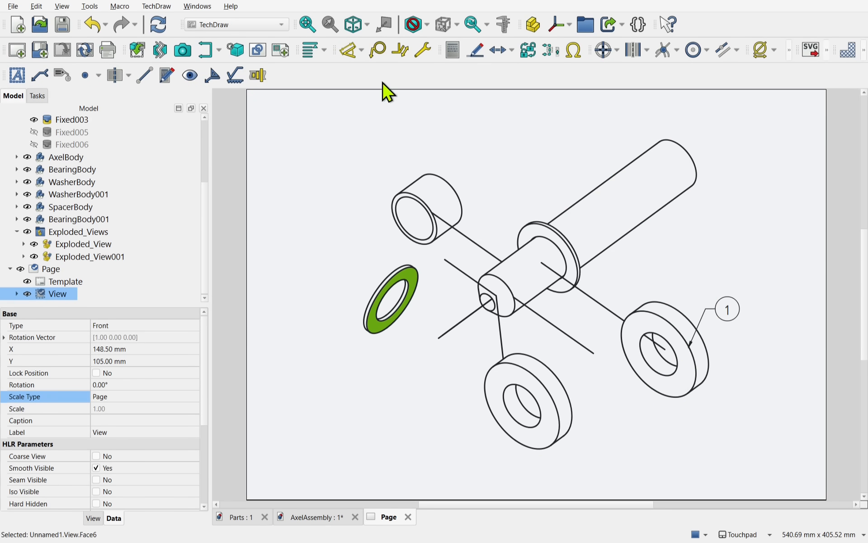
pyautogui.click(378, 58)
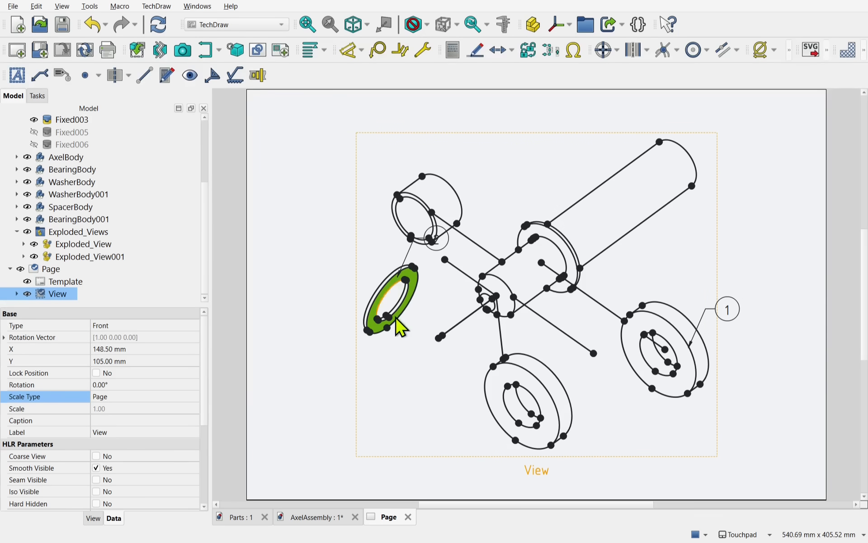
pyautogui.moveTo(433, 234); pyautogui.dragTo(305, 249)
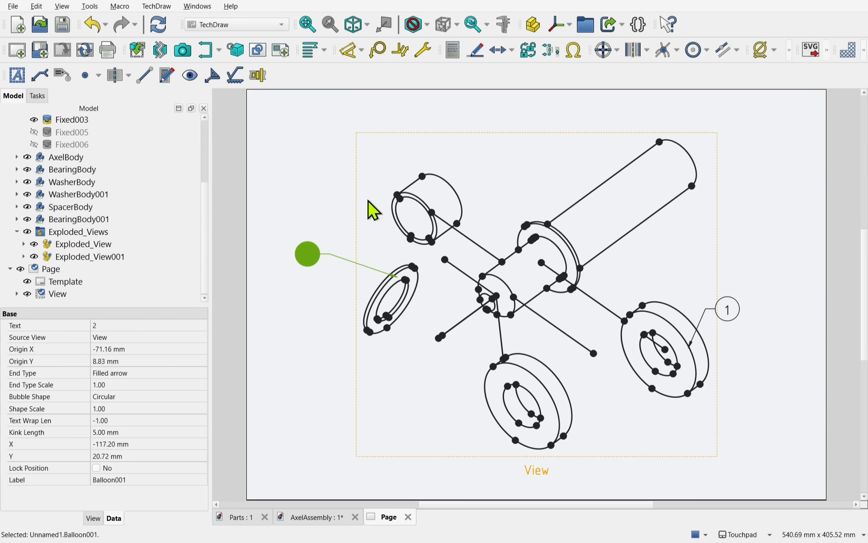
# - Add a balloon to the spacer's outer surface, with its bubble at about X -26 mm, Y 73 mm, keeping its text as 3
pyautogui.click(435, 200)
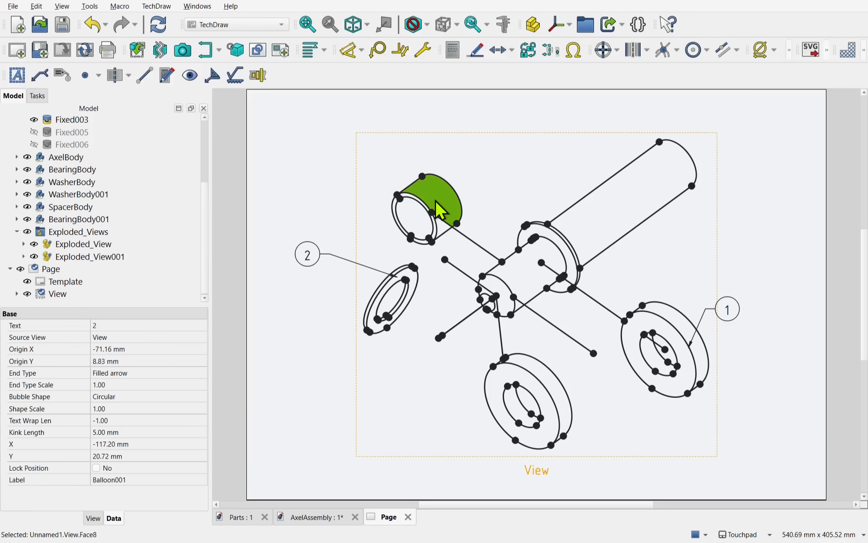
pyautogui.click(380, 53)
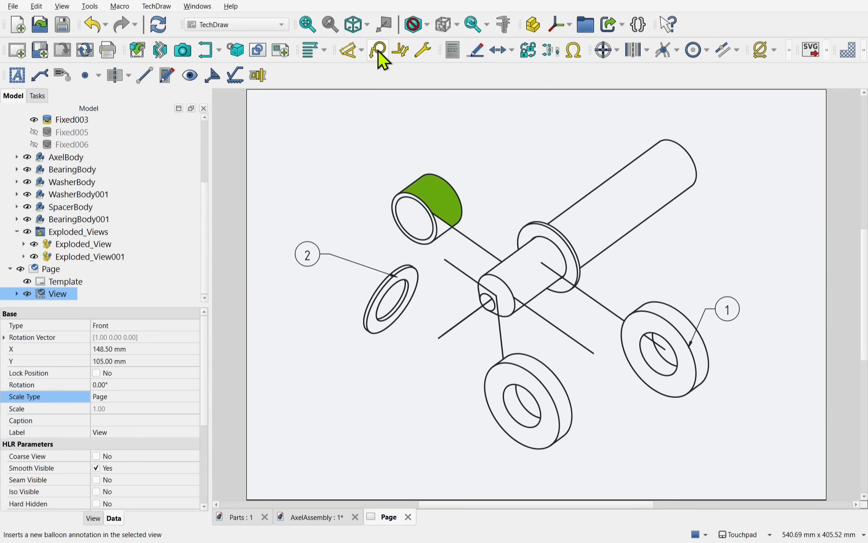
pyautogui.click(438, 190)
pyautogui.moveTo(482, 167)
pyautogui.mouseDown()
pyautogui.moveTo(526, 172)
pyautogui.moveTo(490, 159)
pyautogui.mouseUp()
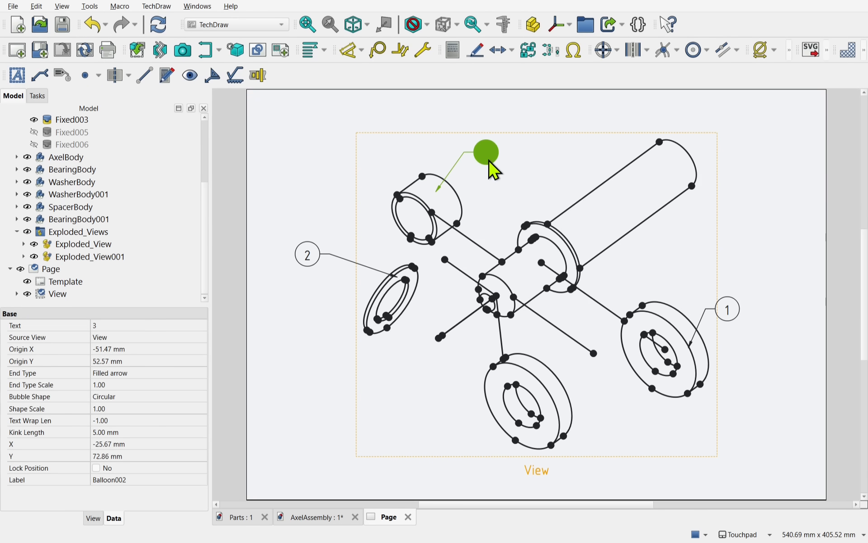
pyautogui.click(99, 326)
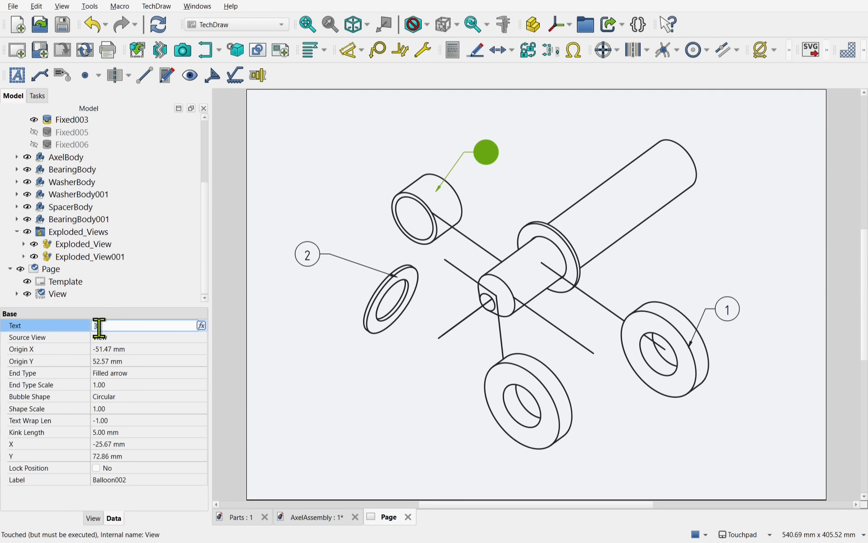
pyautogui.click(327, 388)
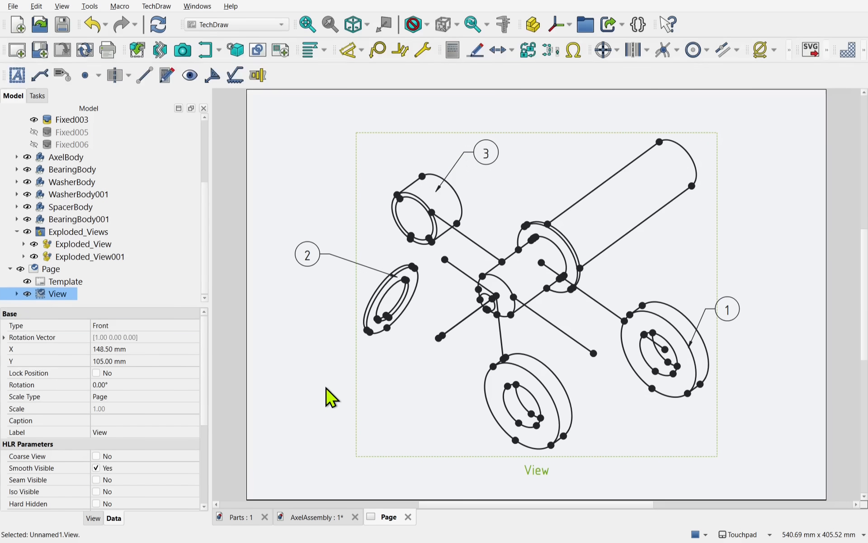
# - Add a balloon to the long axle shaft and move its bubble clear of the shaft's far end
pyautogui.click(627, 202)
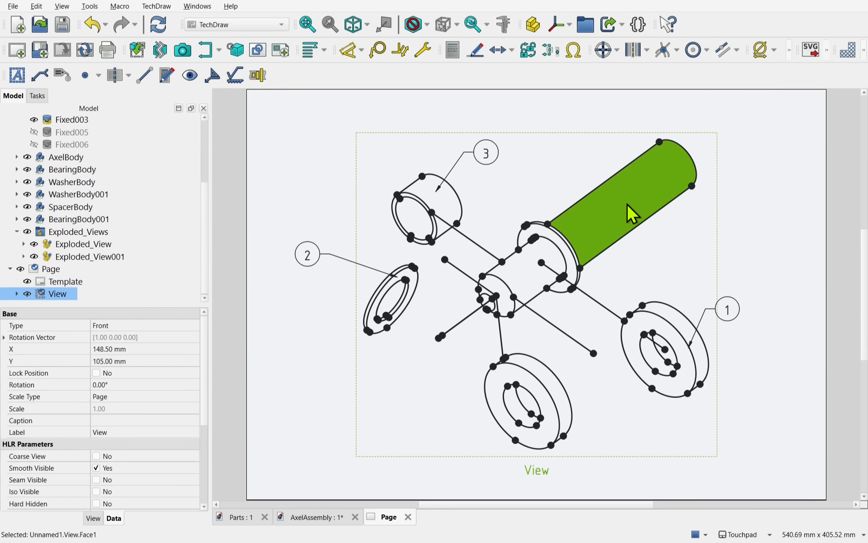
pyautogui.click(375, 52)
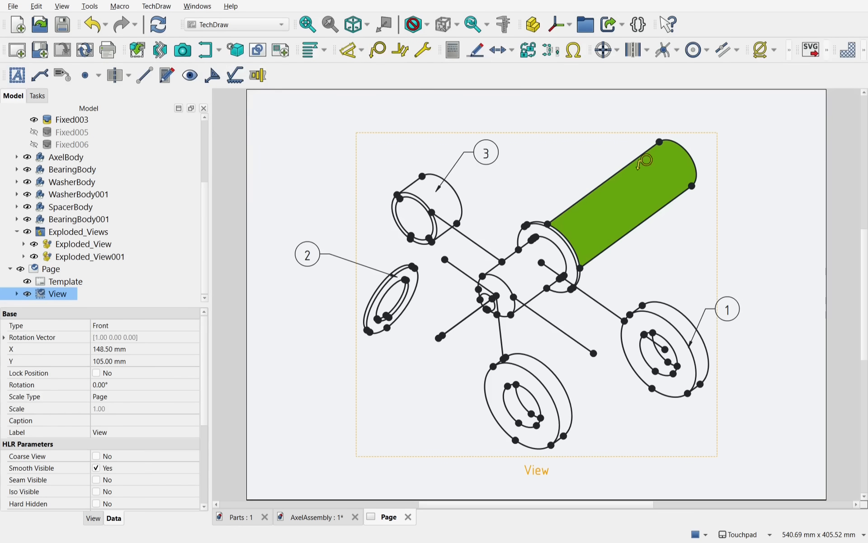
pyautogui.click(631, 198)
pyautogui.moveTo(670, 160); pyautogui.dragTo(745, 155)
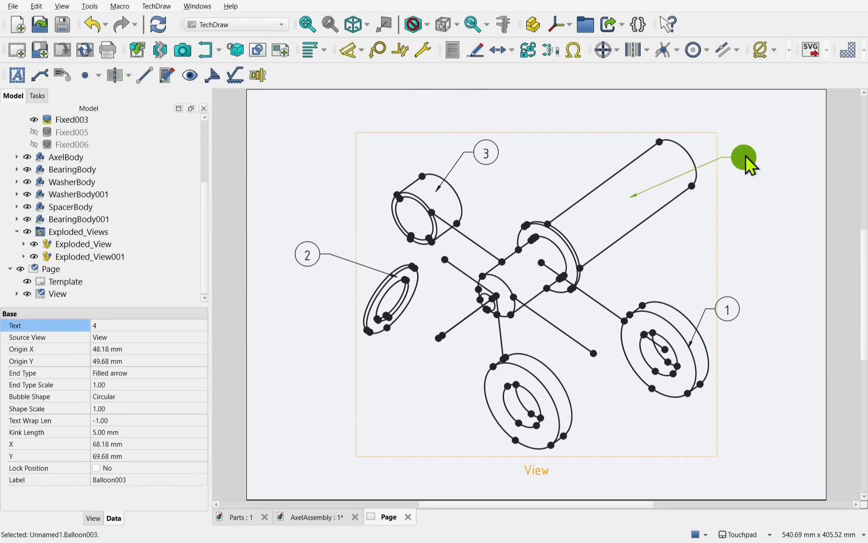
pyautogui.click(793, 277)
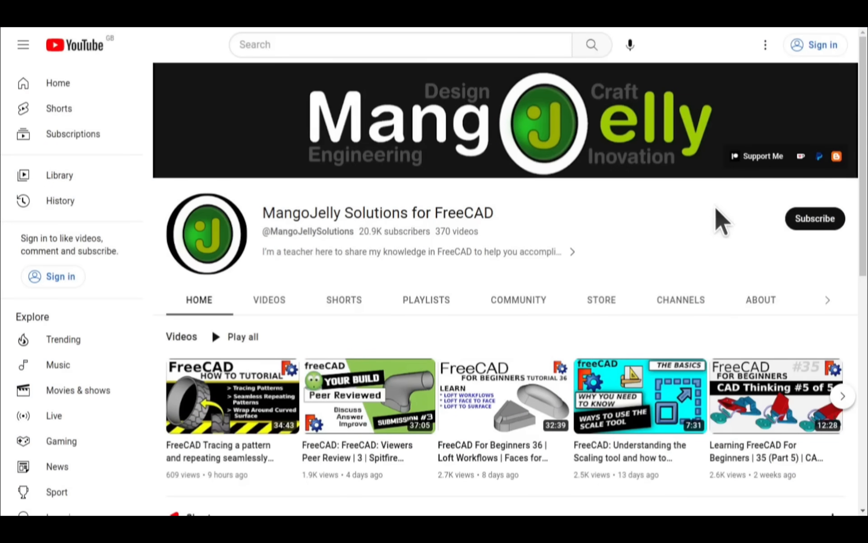
# - View the MangoJelly Solutions channel's About description on YouTube and examine its donation links
pyautogui.click(753, 302)
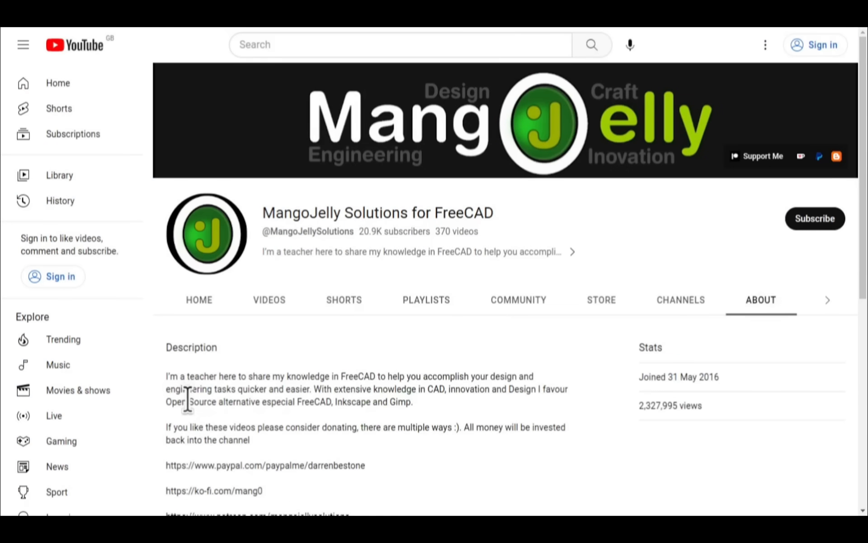
pyautogui.scroll(-3, 188, 398)
pyautogui.moveTo(364, 370); pyautogui.dragTo(169, 308)
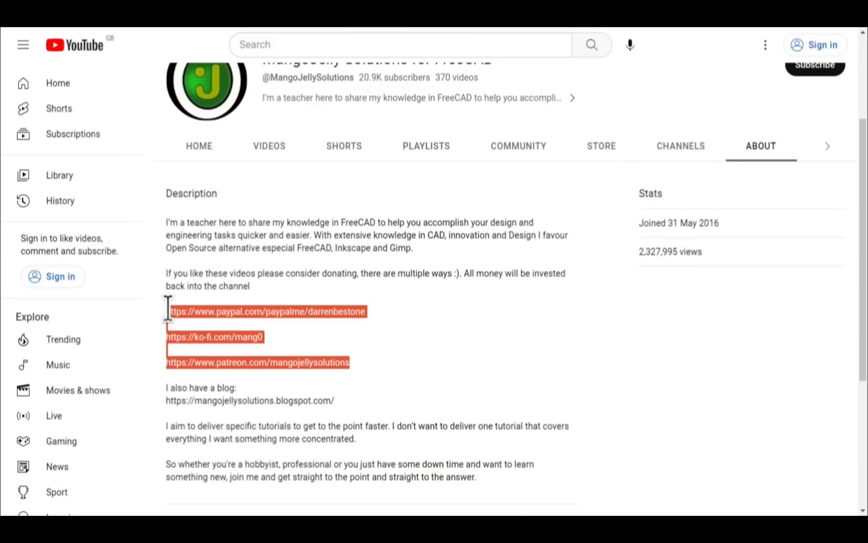
pyautogui.click(393, 356)
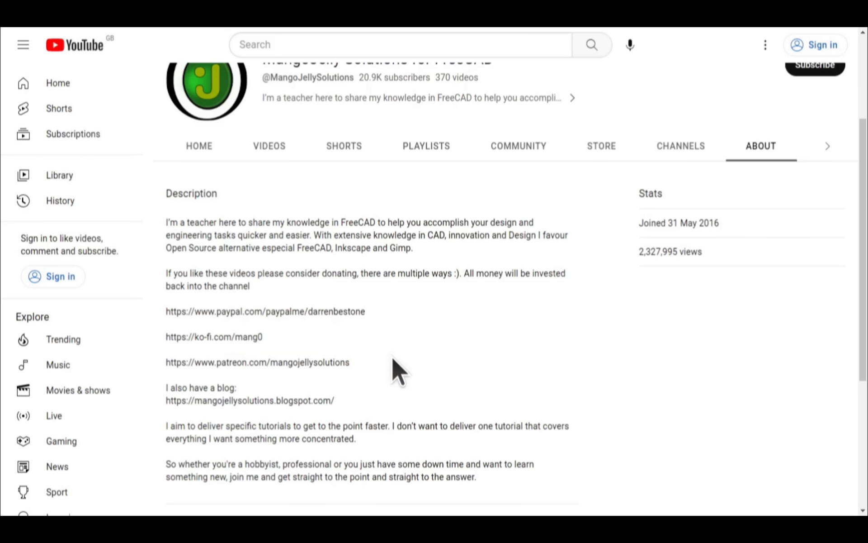